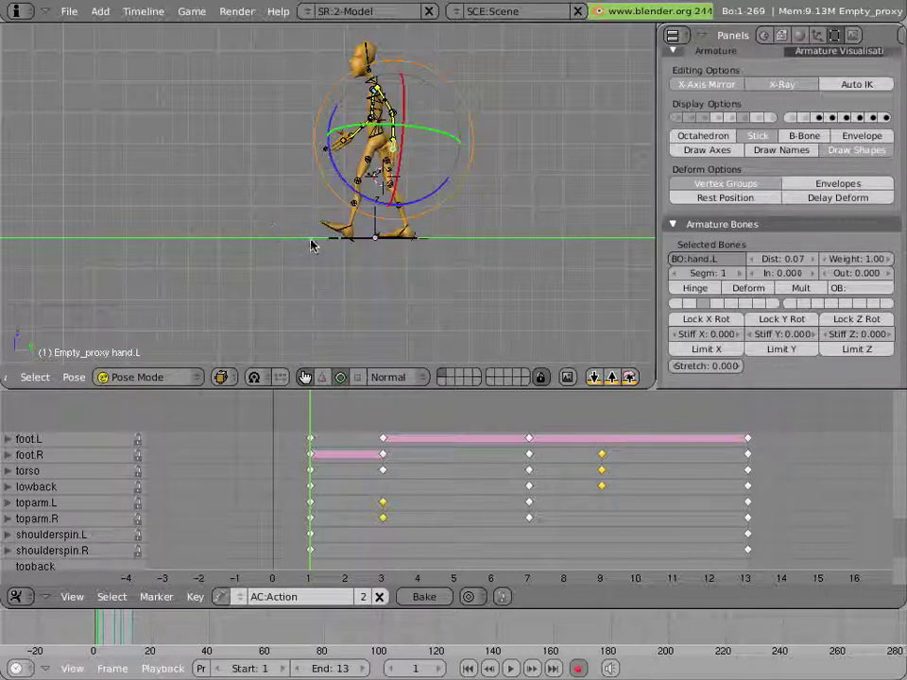
# Step: Try rotating the left foot's foot-angle.L bone at frame 1
pyautogui.scroll(6, 311, 245)
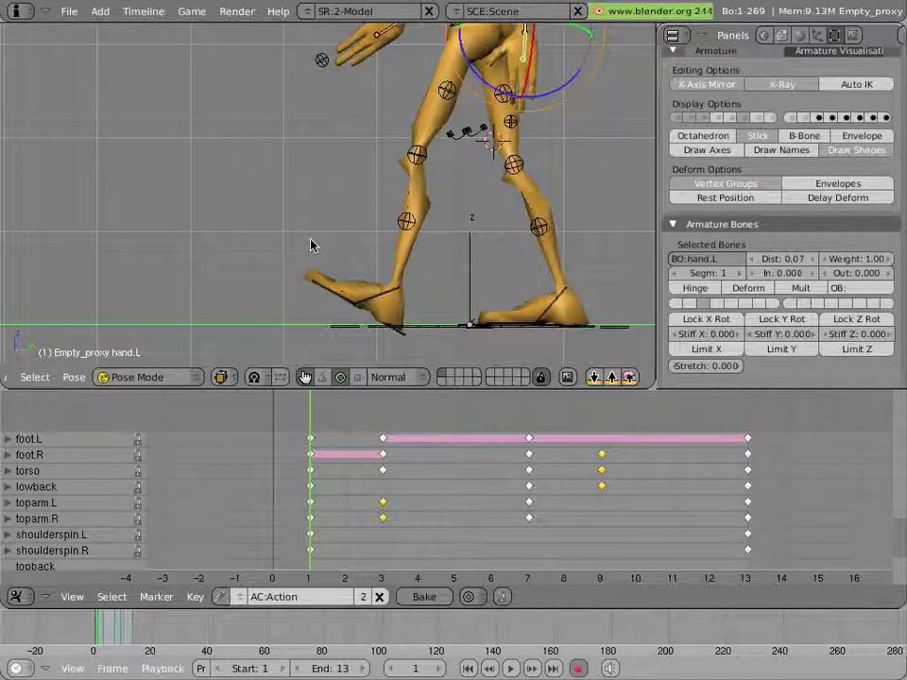
pyautogui.keyDown('shift'); pyautogui.moveTo(294, 267); pyautogui.dragTo(265, 214, button='middle'); pyautogui.keyUp('shift')
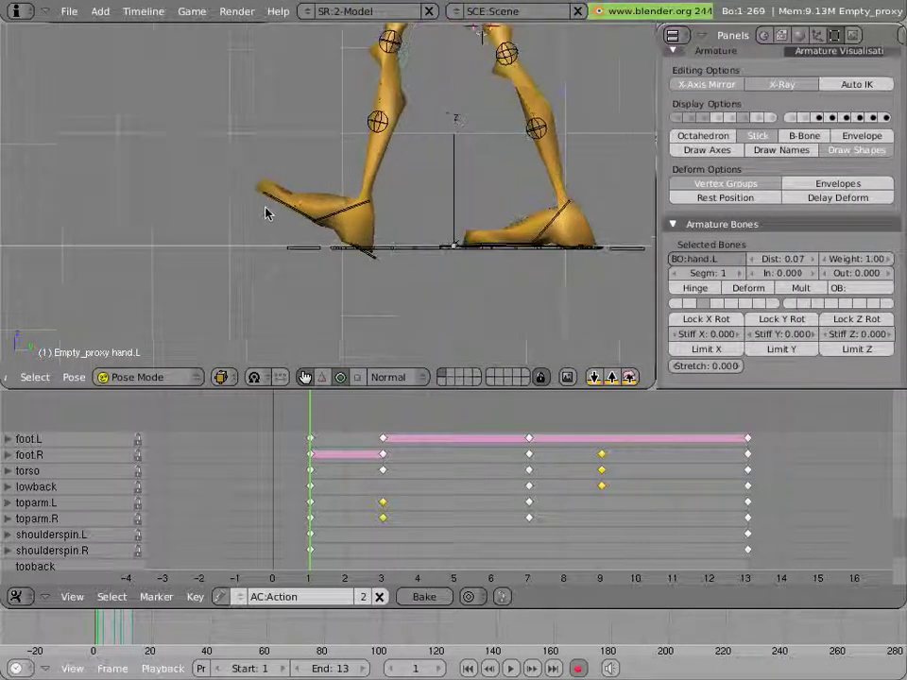
pyautogui.scroll(3, 265, 213)
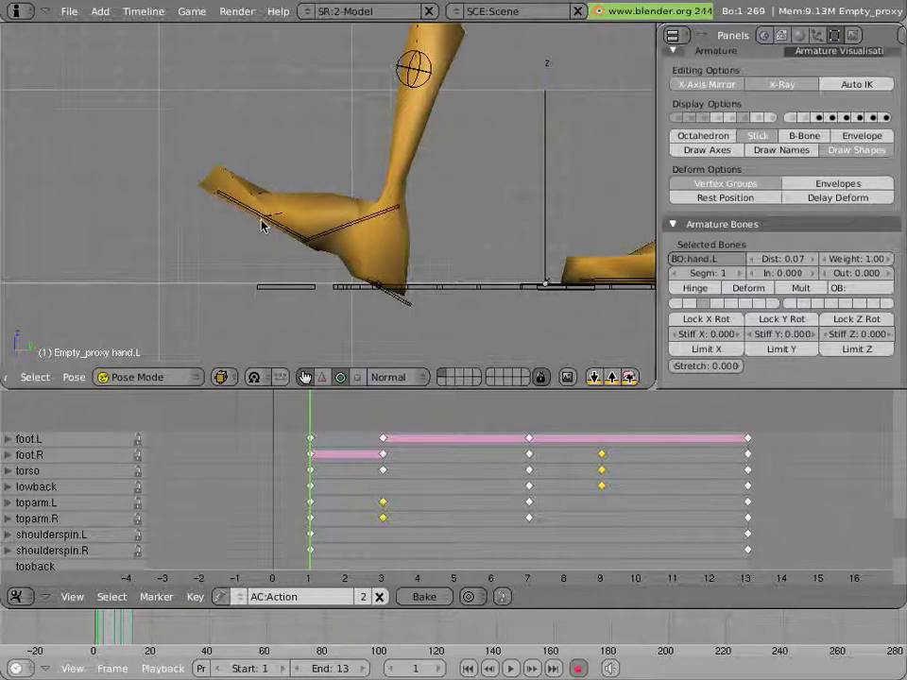
pyautogui.rightClick(262, 224)
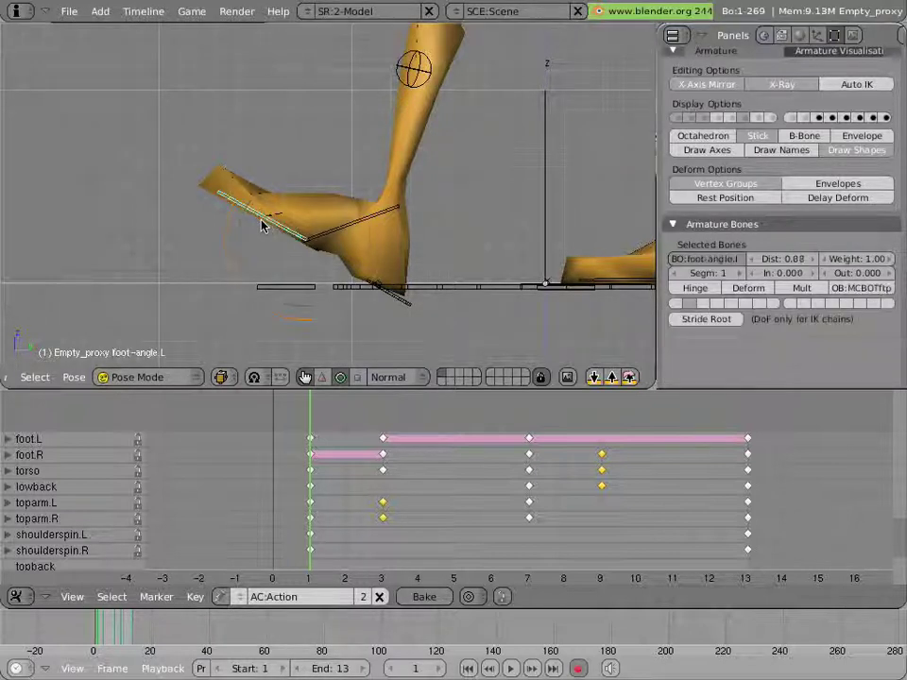
pyautogui.rightClick(337, 231)
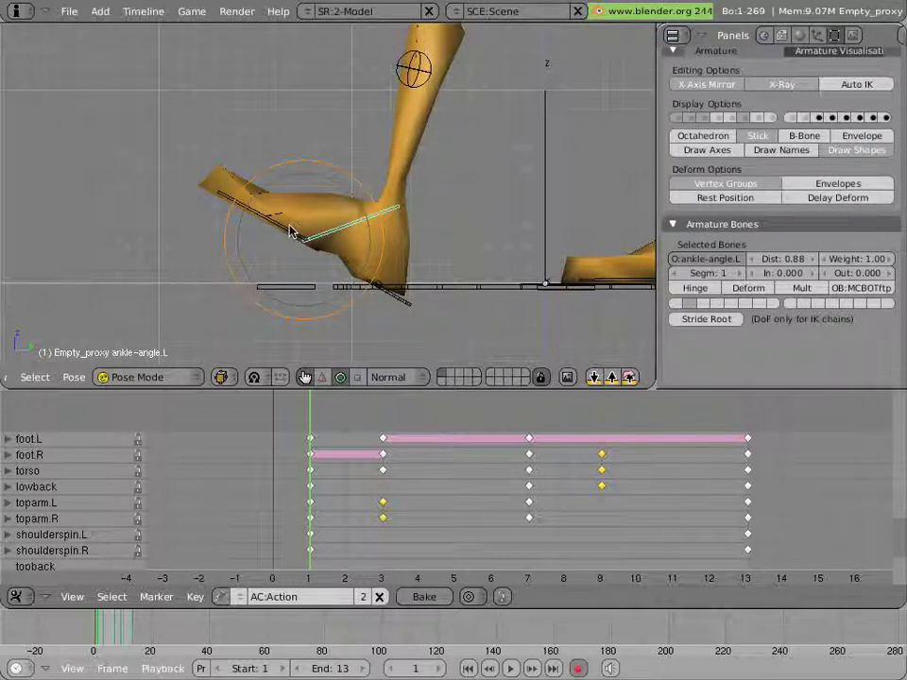
pyautogui.rightClick(290, 231)
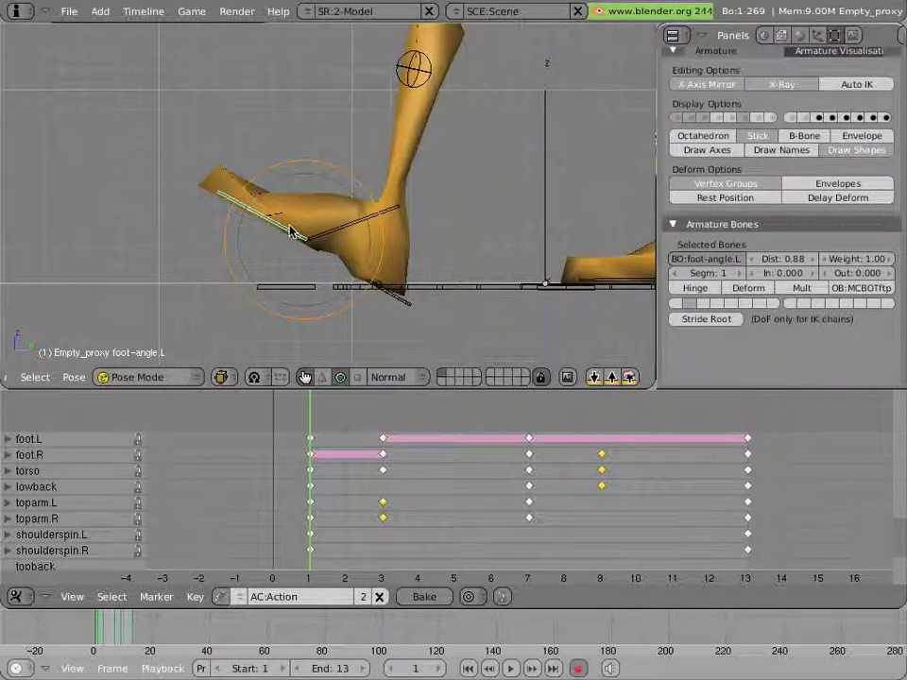
pyautogui.press('r')
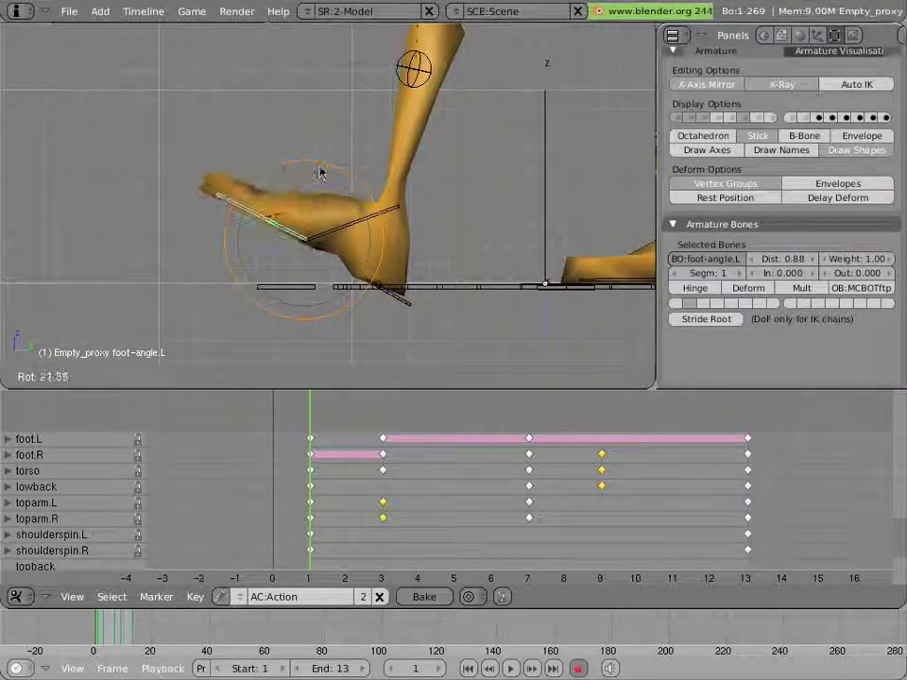
pyautogui.rightClick(362, 201)
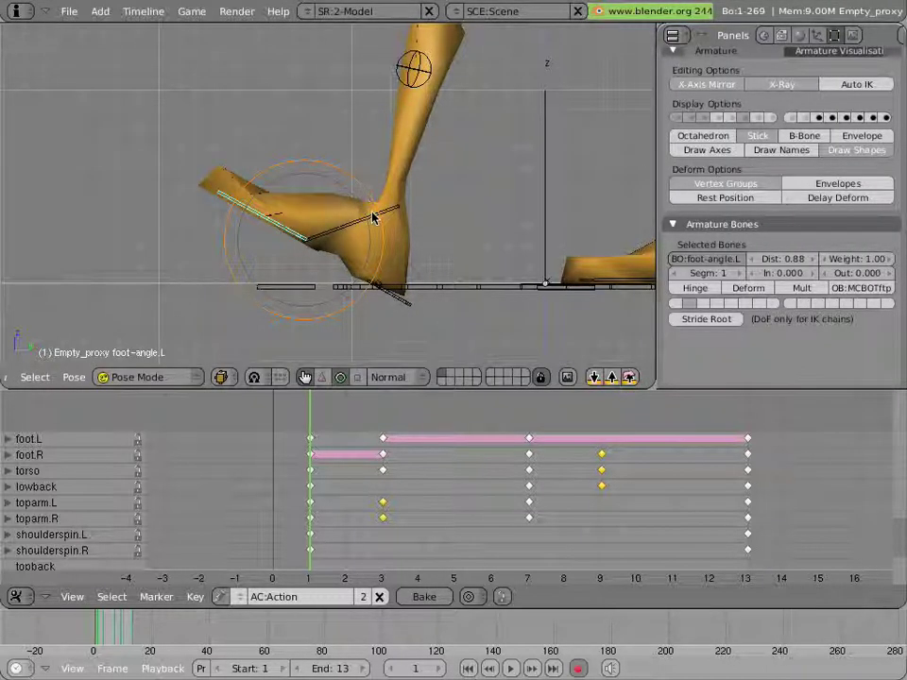
# Step: Rotate the left foot's ankle-angle.L bone slightly at frame 1 and check its channel in the action
pyautogui.rightClick(373, 217)
pyautogui.press('r')
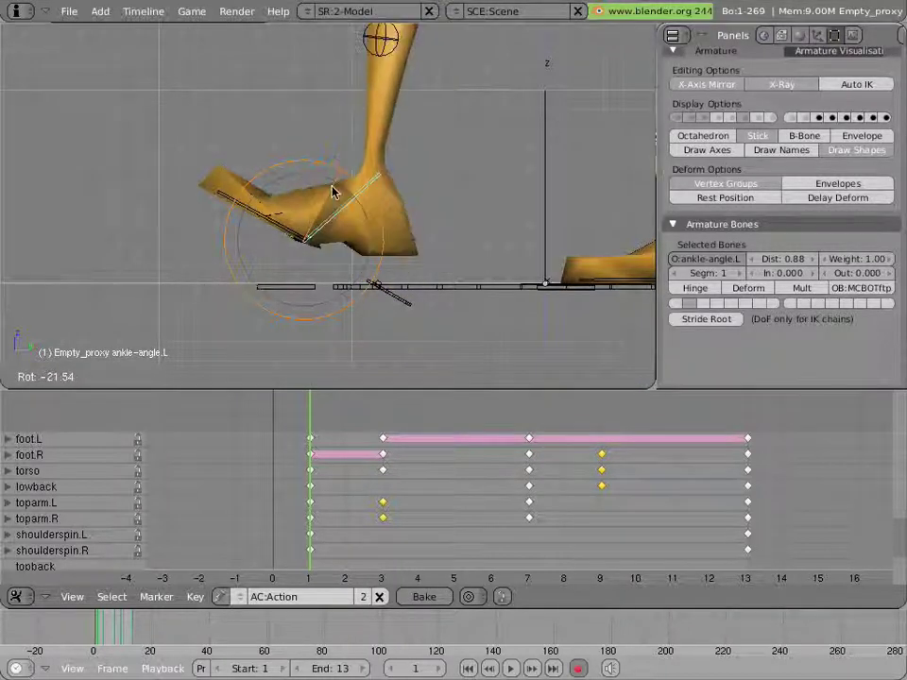
pyautogui.click(312, 221)
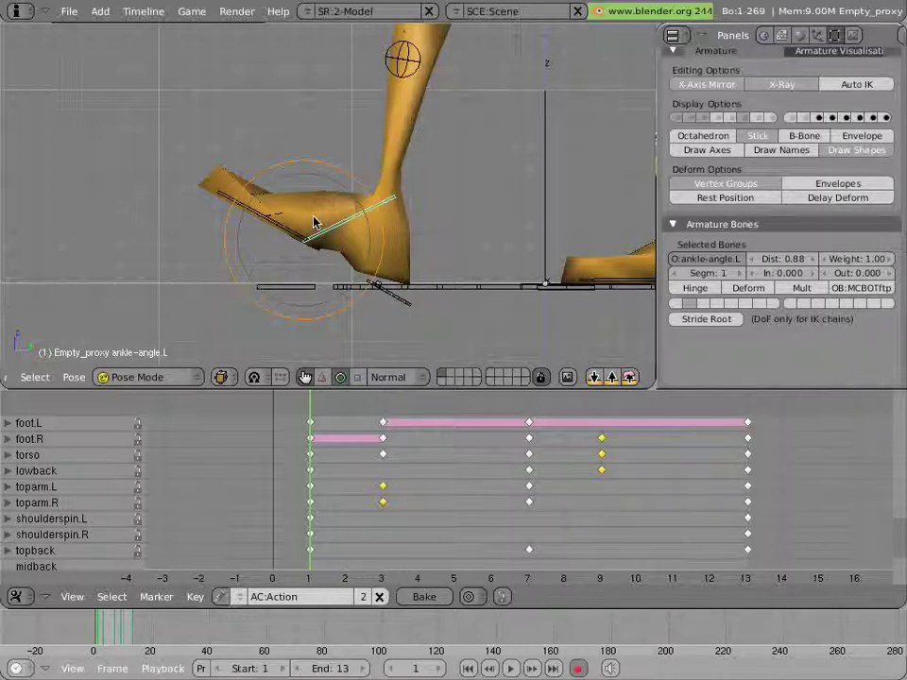
pyautogui.scroll(-10, 47, 510)
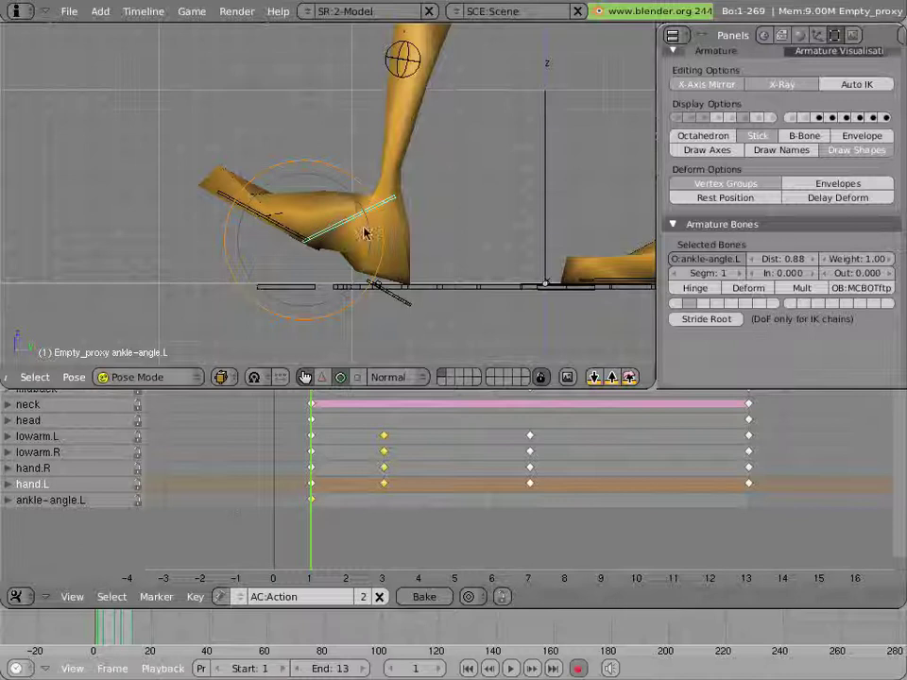
# Step: Clear the rotation of ankle-angle.L and insert a keyframe for it at frame 1
pyautogui.hotkey('alt', 'r')
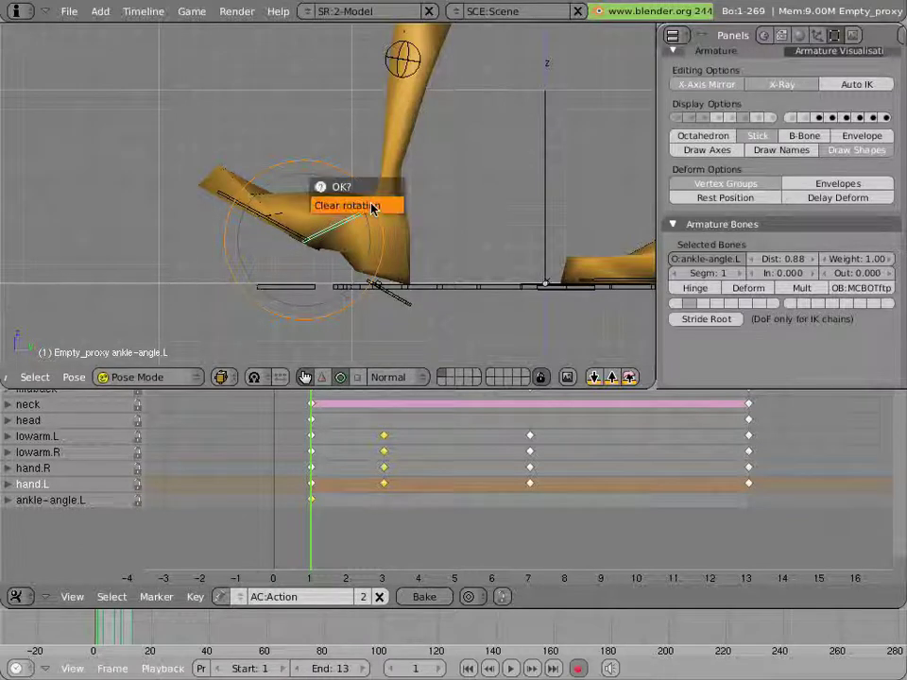
pyautogui.click(373, 205)
pyautogui.press('i')
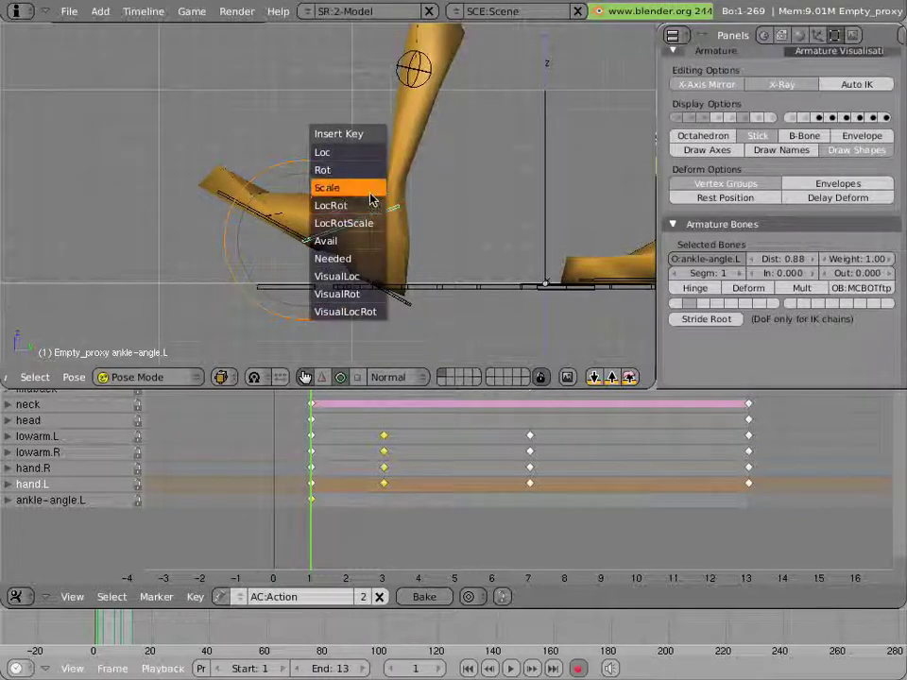
pyautogui.click(368, 188)
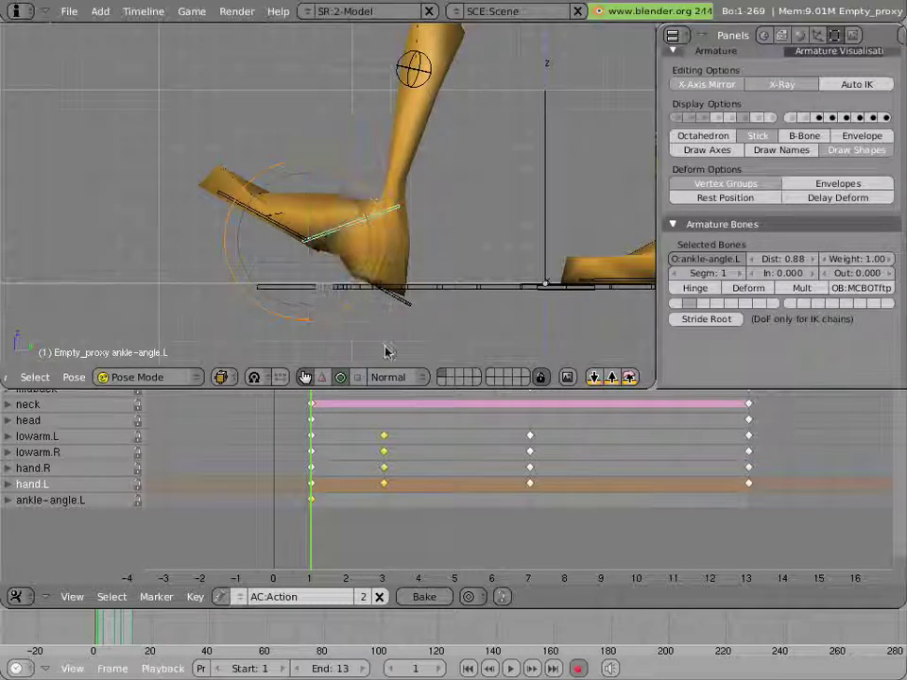
# Step: Scrub between frames 1 and 3 to examine both feet, then select foot.R and inspect its channel in the action
pyautogui.click(360, 457)
pyautogui.moveTo(361, 456); pyautogui.dragTo(308, 441)
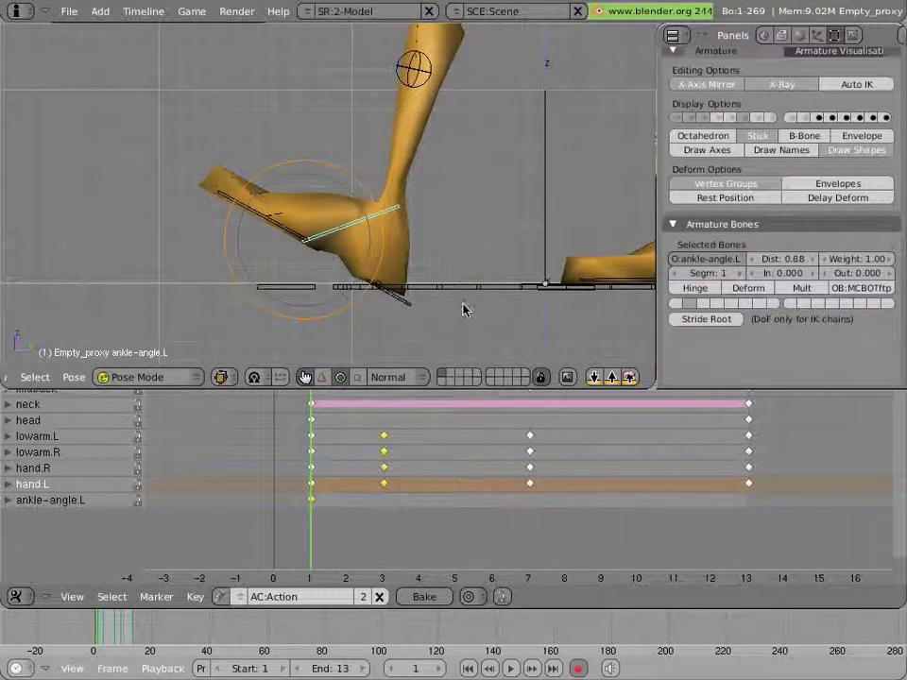
pyautogui.keyDown('shift'); pyautogui.moveTo(462, 308); pyautogui.dragTo(233, 315, button='middle'); pyautogui.keyUp('shift')
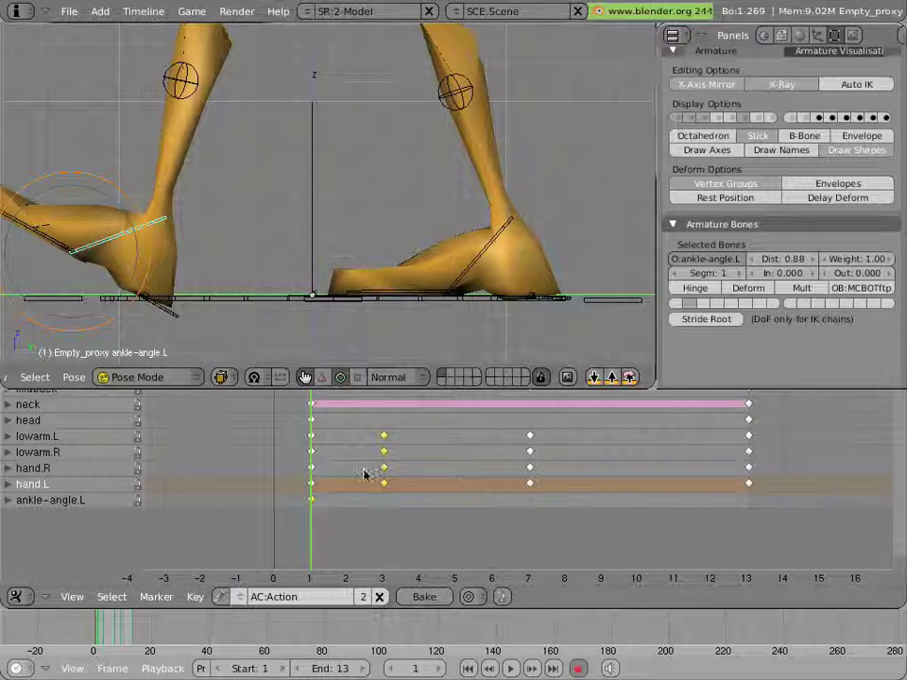
pyautogui.moveTo(343, 477); pyautogui.dragTo(275, 436)
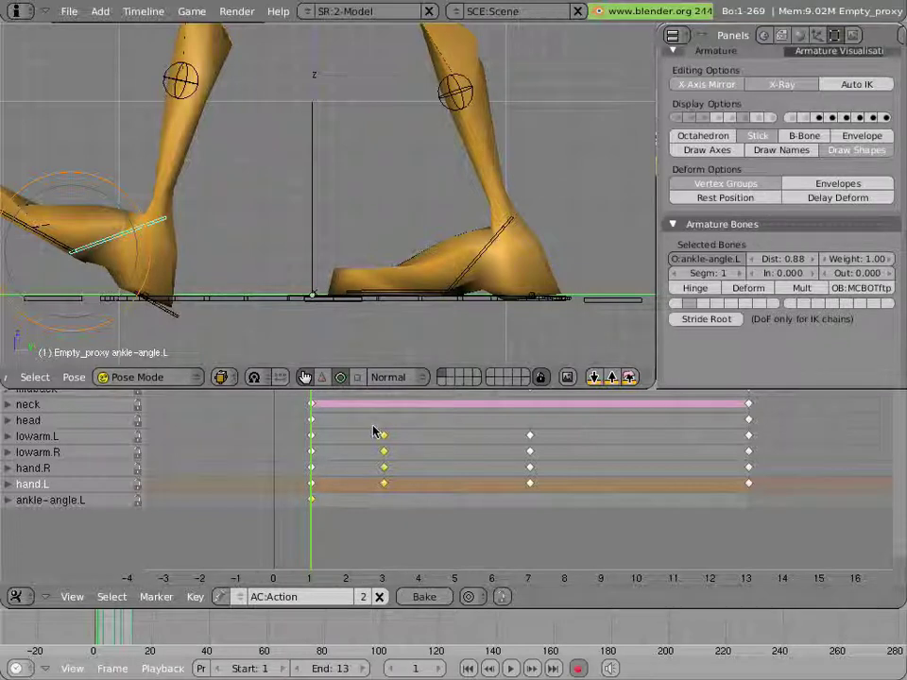
pyautogui.moveTo(352, 454); pyautogui.dragTo(408, 472)
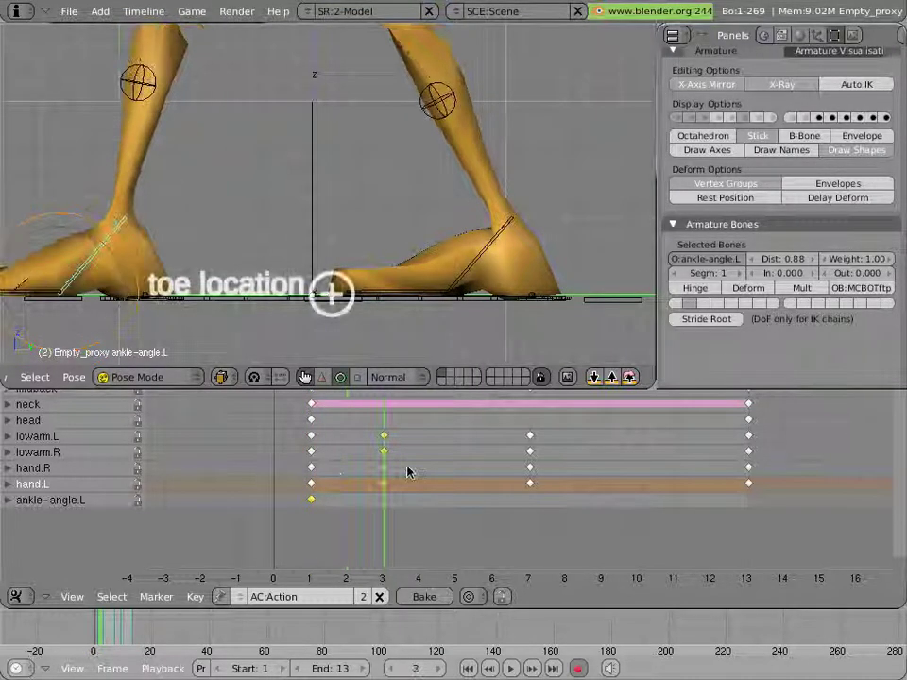
pyautogui.rightClick(550, 308)
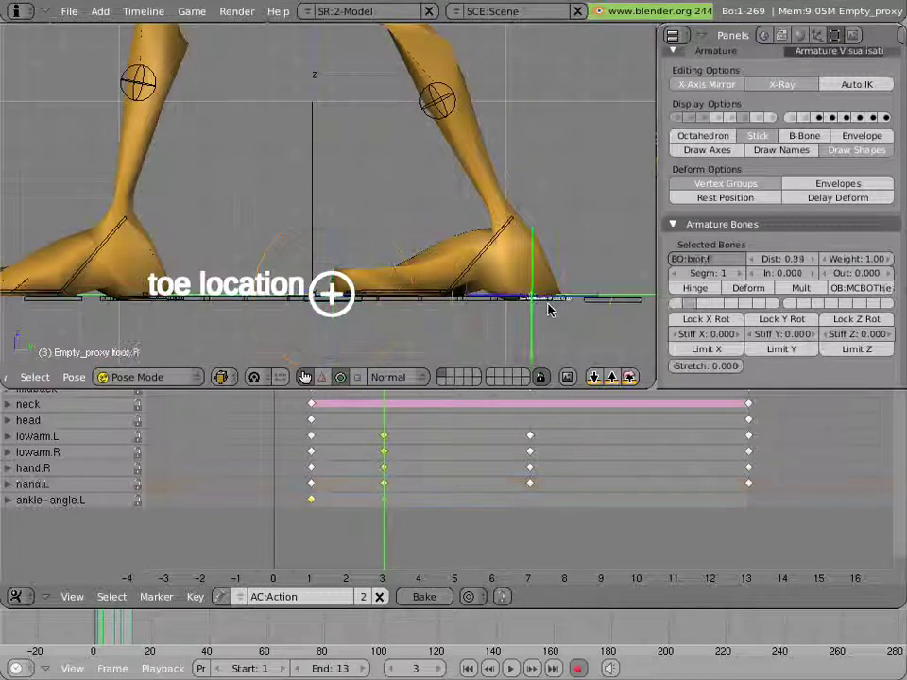
pyautogui.moveTo(385, 430); pyautogui.dragTo(380, 535, button='middle')
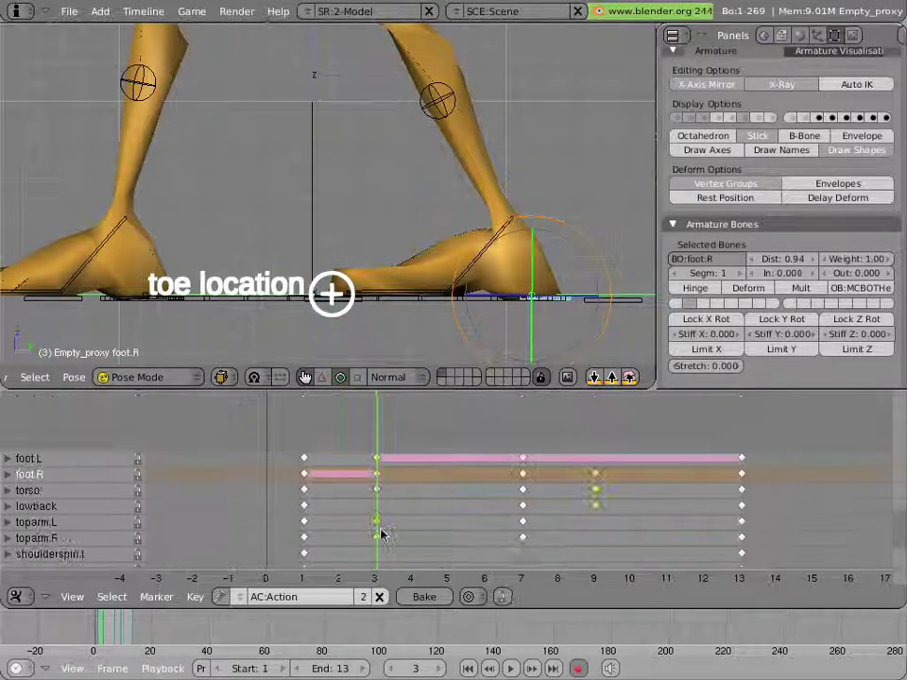
# Step: Insert a rotation keyframe for the right foot's ankle-angle.R bone at frame 1
pyautogui.click(302, 491)
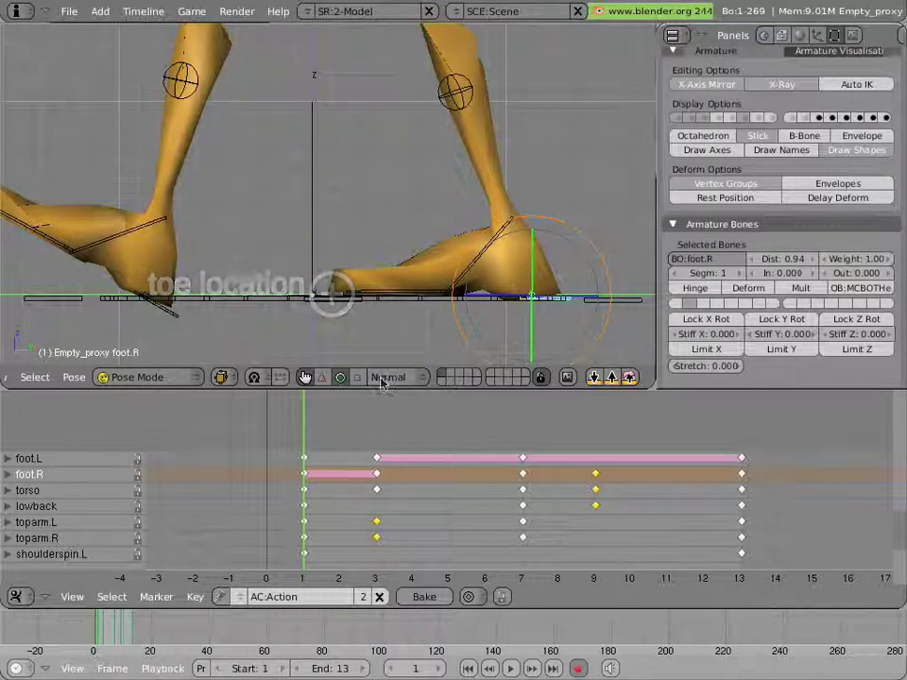
pyautogui.rightClick(457, 280)
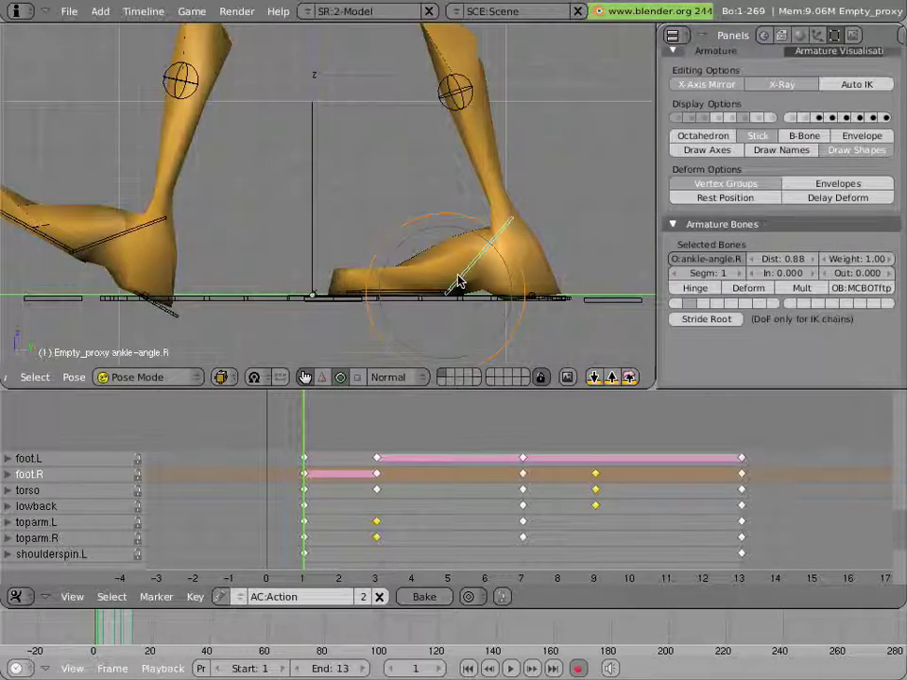
pyautogui.press('i')
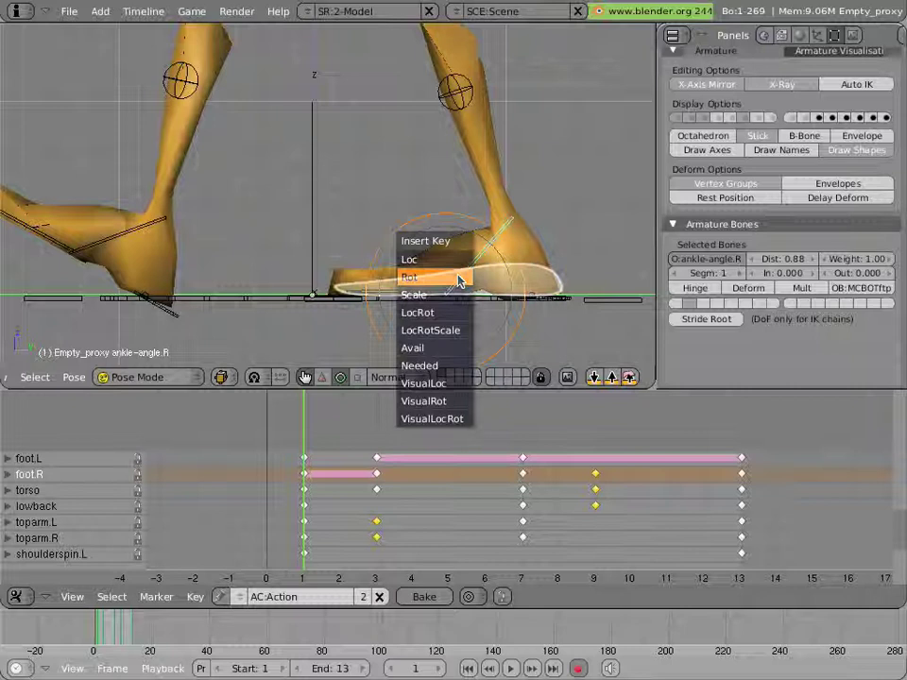
pyautogui.click(457, 280)
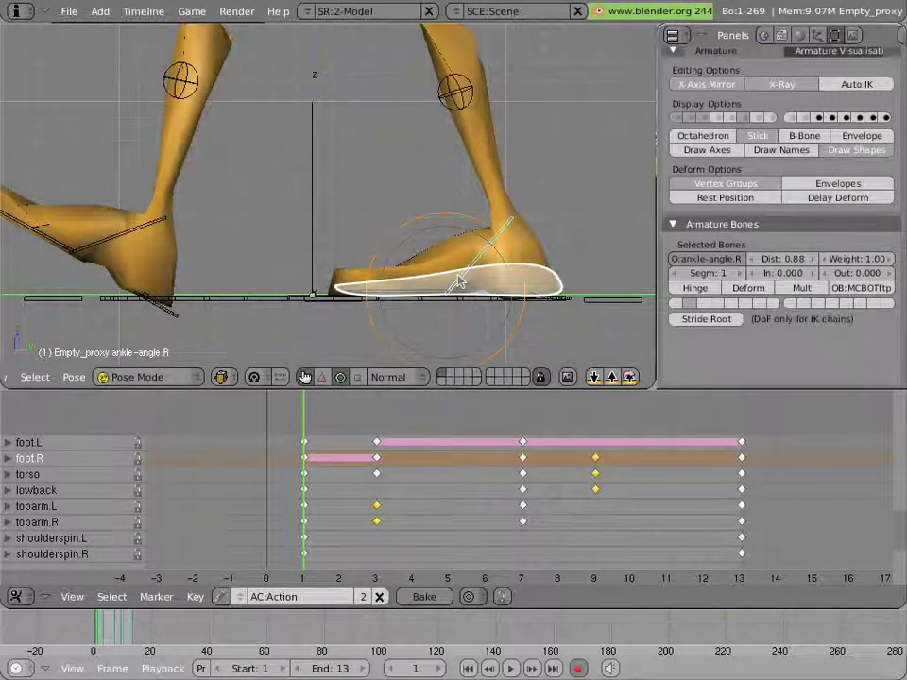
# Step: Rotate ankle-angle.R by about -34.6 degrees at frame 3 to lift the right heel off the ground
pyautogui.click(391, 439)
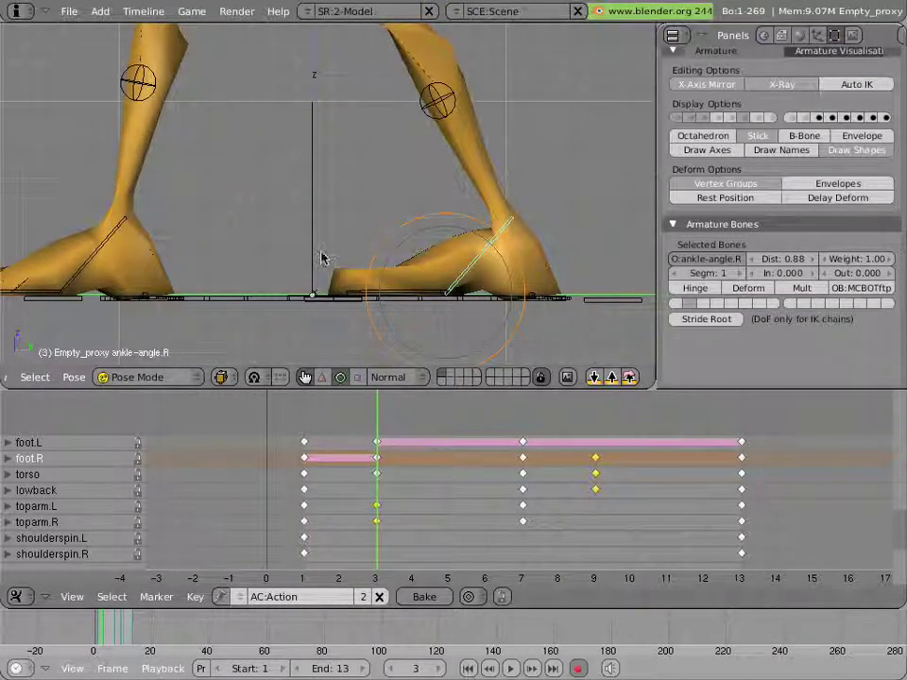
pyautogui.press('r')
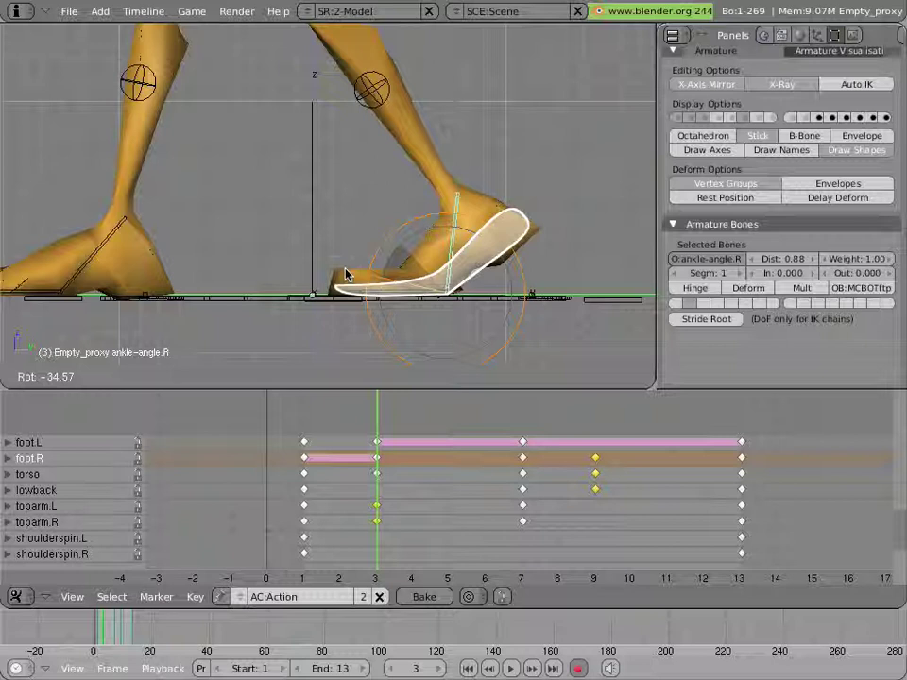
pyautogui.click(346, 274)
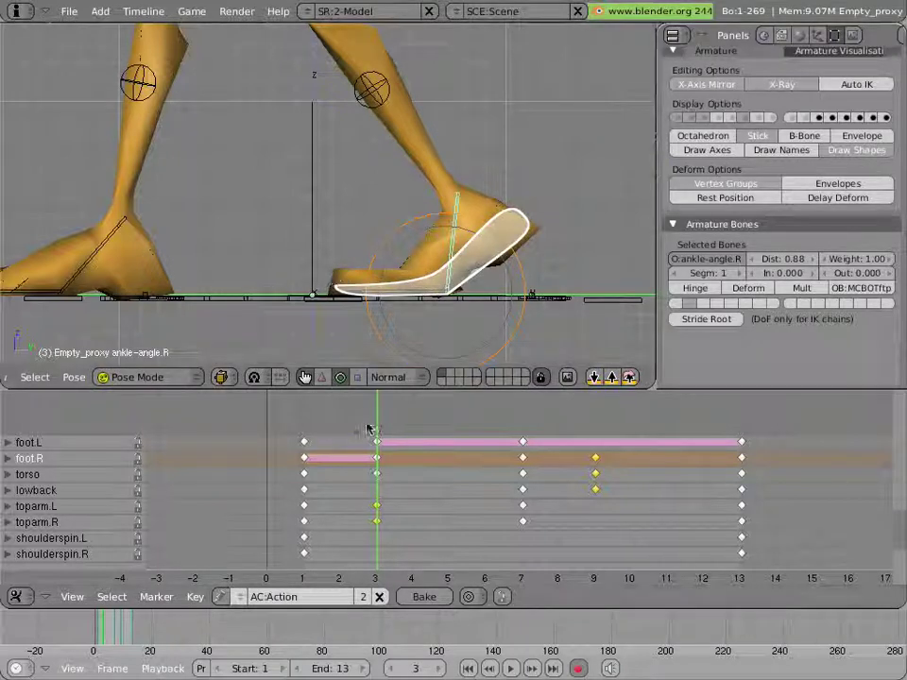
# Step: Scrub the walk between frames 1 and 7 to examine the right foot's heel lift, ending on frame 3
pyautogui.click(304, 422)
pyautogui.moveTo(346, 431)
pyautogui.mouseDown()
pyautogui.moveTo(502, 446)
pyautogui.moveTo(366, 441)
pyautogui.moveTo(232, 420)
pyautogui.mouseUp()
pyautogui.click(523, 451)
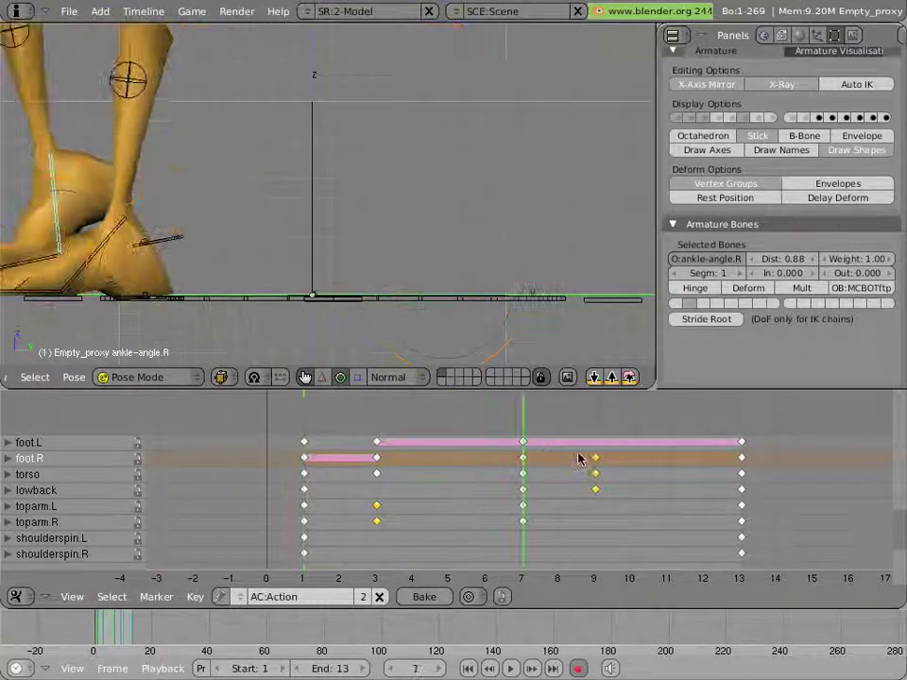
pyautogui.moveTo(579, 459)
pyautogui.mouseDown()
pyautogui.moveTo(487, 454)
pyautogui.moveTo(296, 414)
pyautogui.moveTo(573, 447)
pyautogui.moveTo(340, 420)
pyautogui.moveTo(345, 411)
pyautogui.moveTo(528, 440)
pyautogui.moveTo(399, 430)
pyautogui.mouseUp()
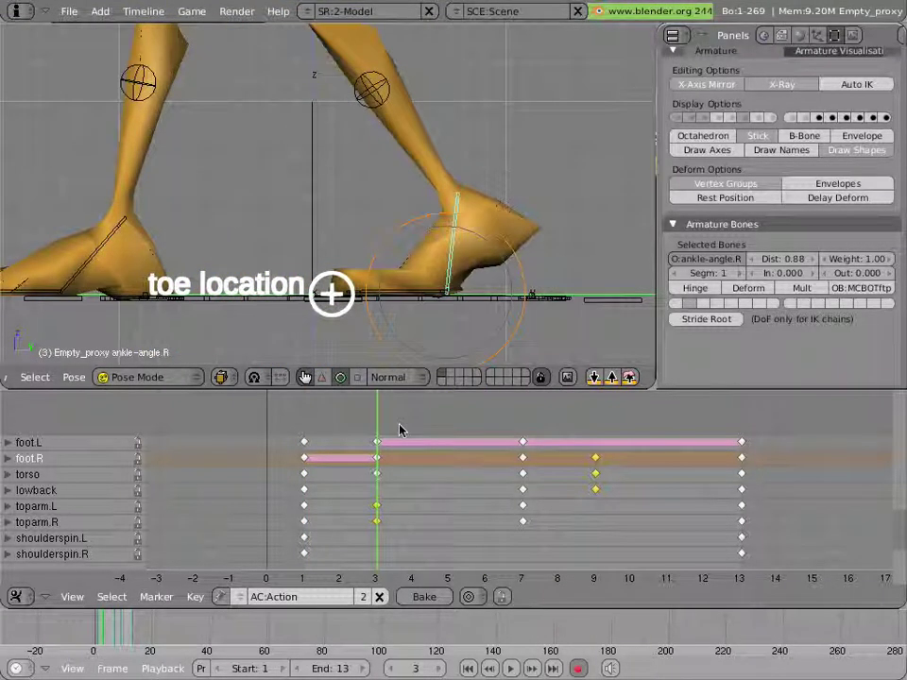
# Step: Advance to frame 4 to compare the right toe's position and select the foot.R bone
pyautogui.rightClick(398, 298)
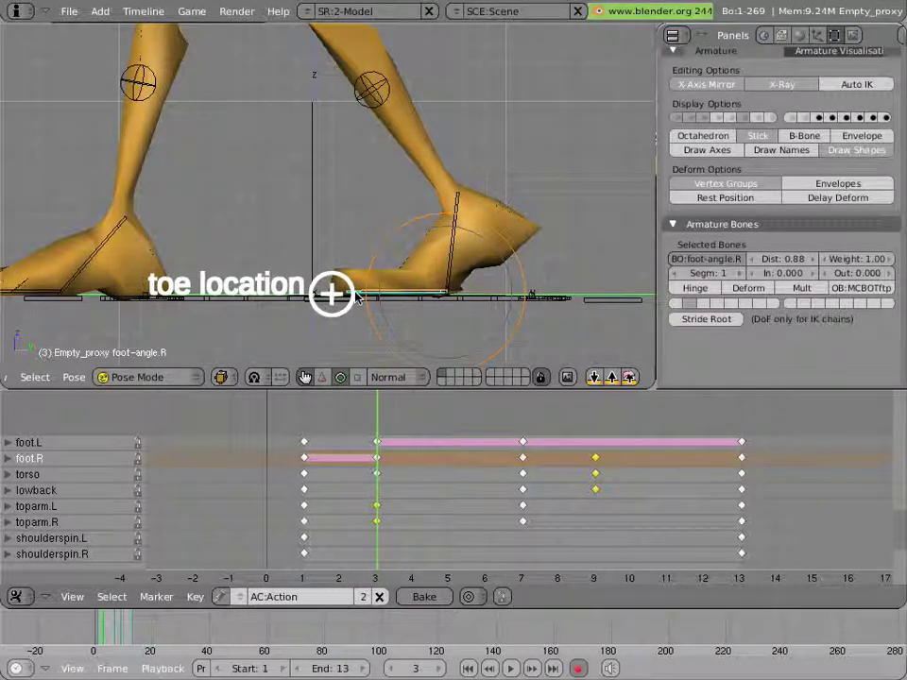
pyautogui.press('Right')
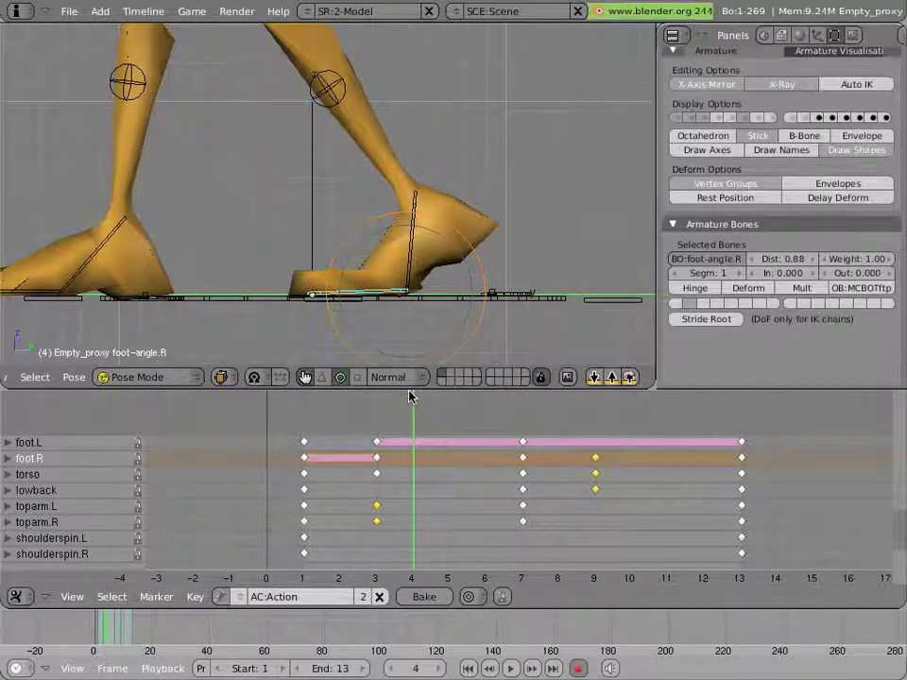
pyautogui.rightClick(507, 296)
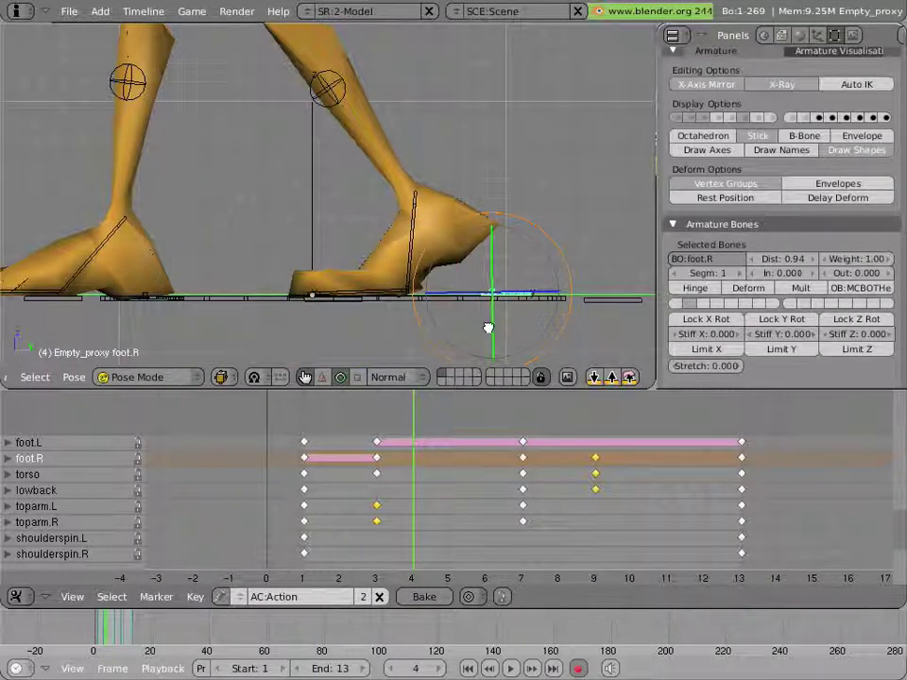
# Step: Mark the right toe tip's location at frame 3 with the 3D cursor, then go to frame 4
pyautogui.click(398, 411)
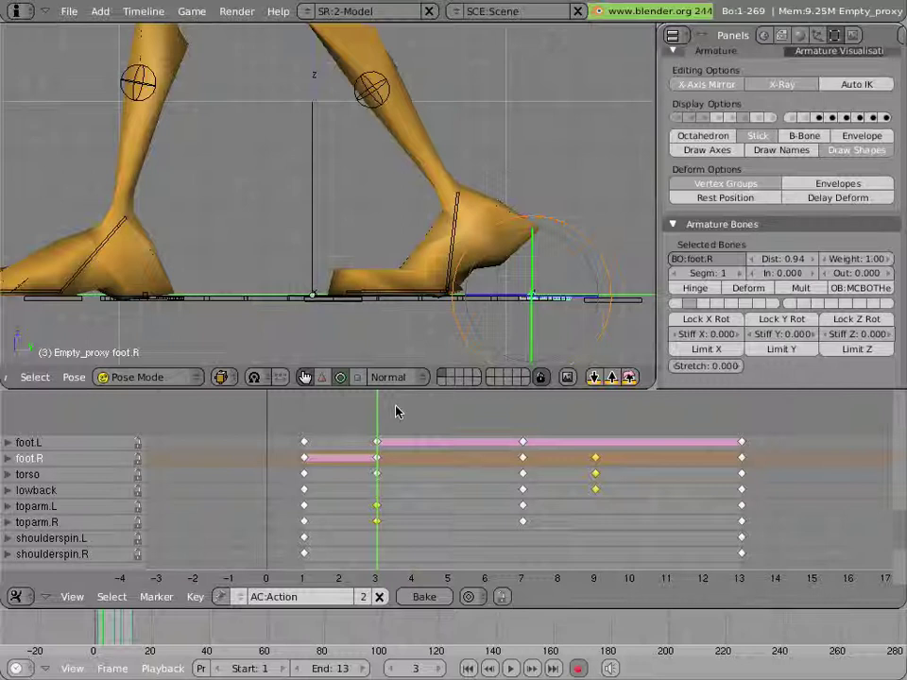
pyautogui.click(334, 296)
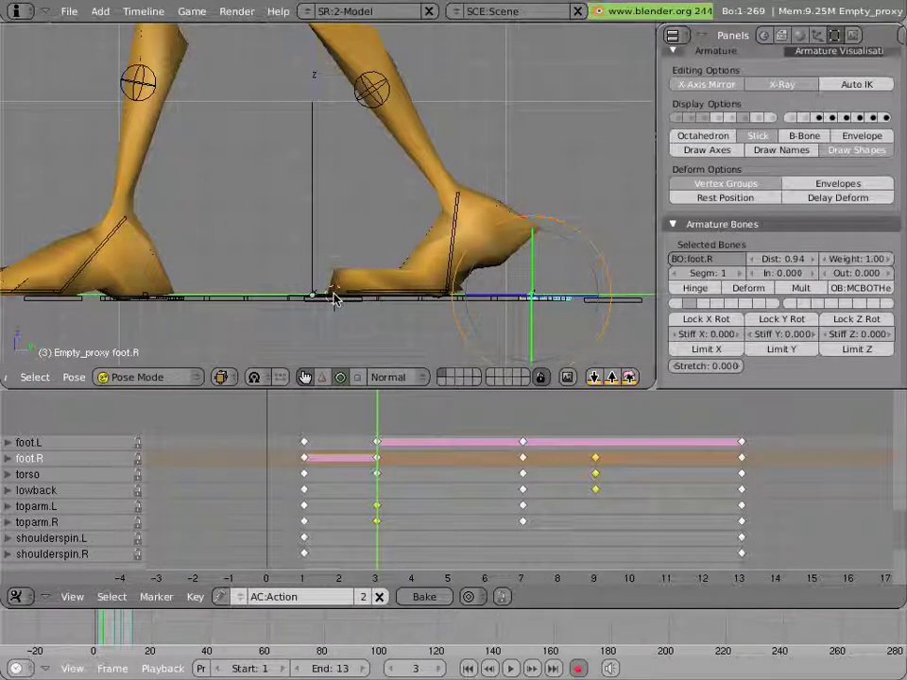
pyautogui.click(415, 439)
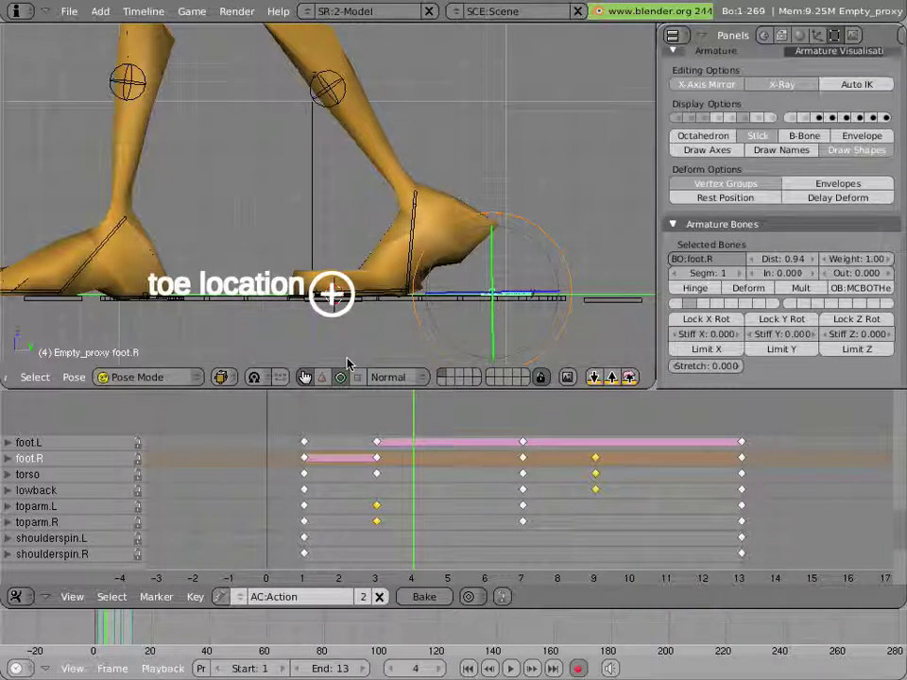
# Step: Move foot.R at frame 4 to bring the right toe tip to the 3D cursor horizontally, and raise the foot about 0.11 units
pyautogui.press('g')
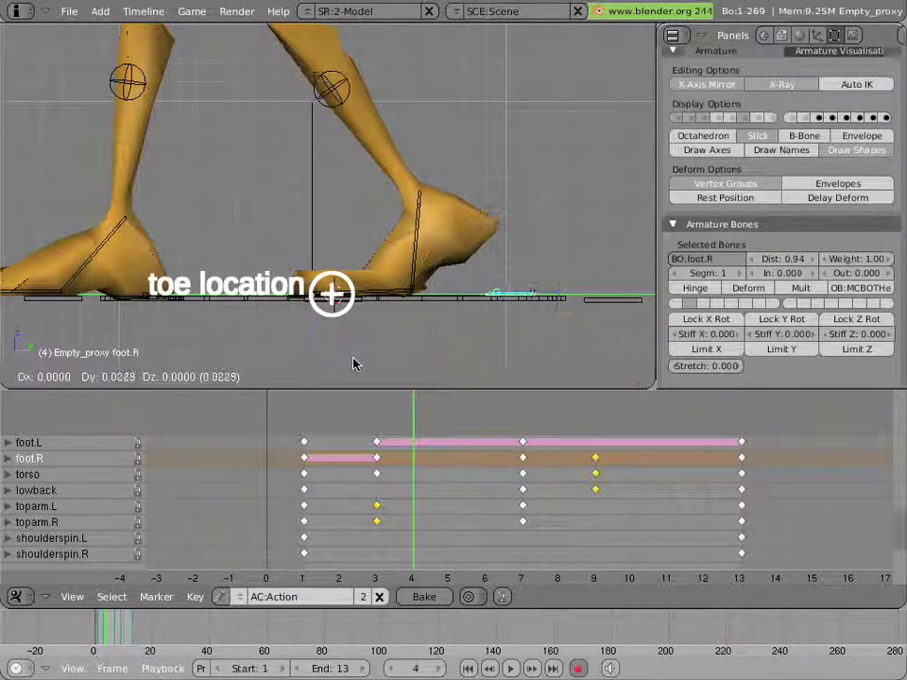
pyautogui.click(376, 365)
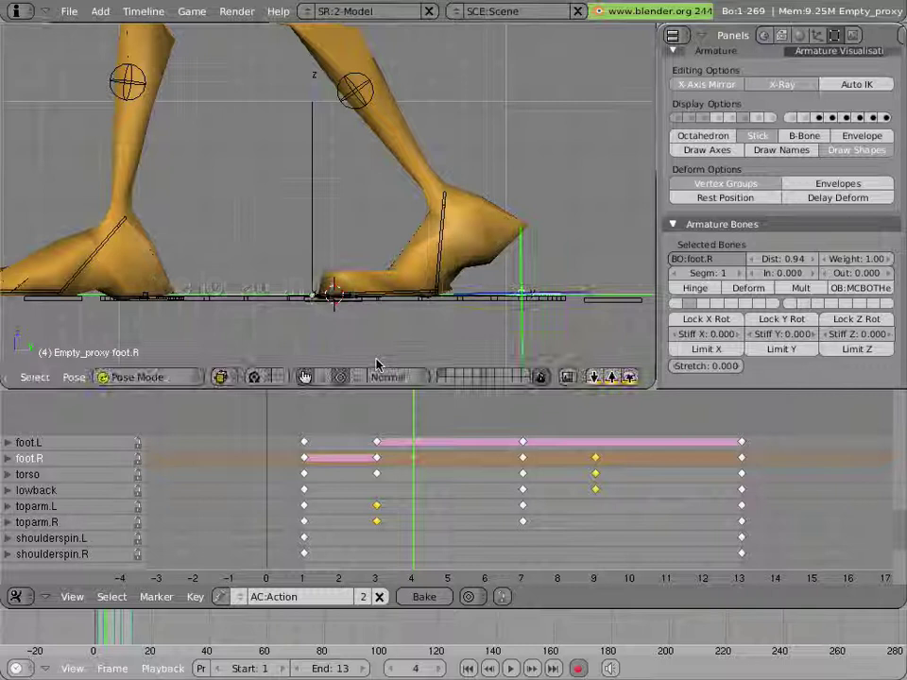
pyautogui.press('g')
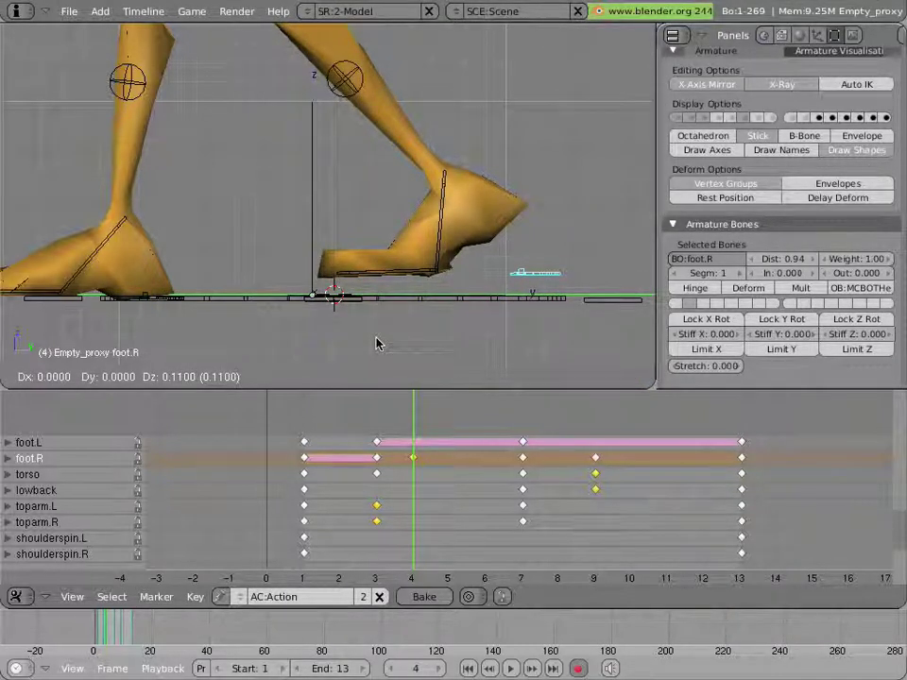
pyautogui.click(376, 344)
# Step: Rotate foot-angle.R by about -14.5 degrees at frame 4 to bring the toe down to the ground, and key its rotation
pyautogui.rightClick(376, 273)
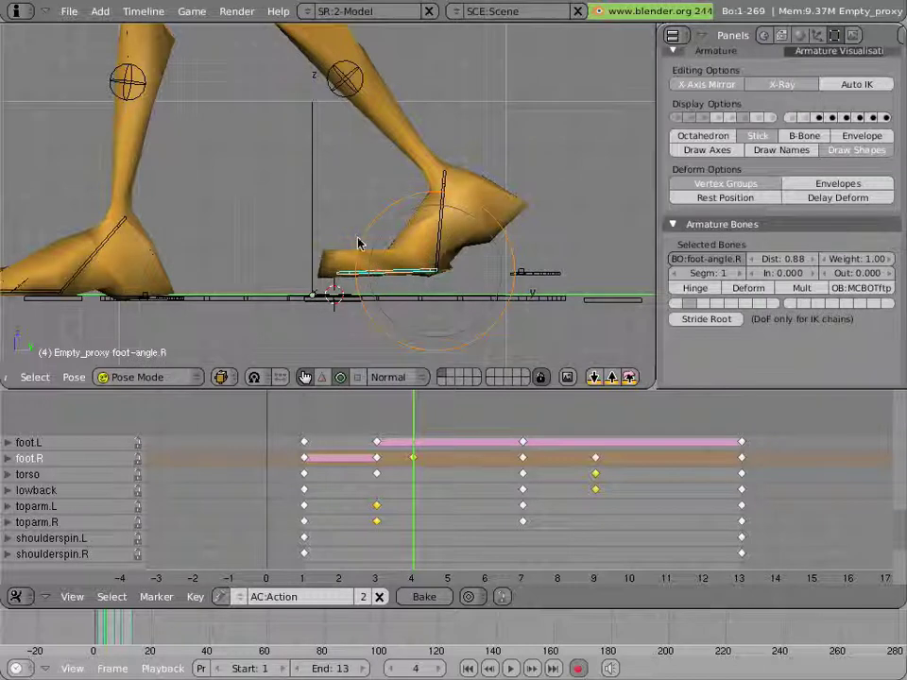
pyautogui.press('r')
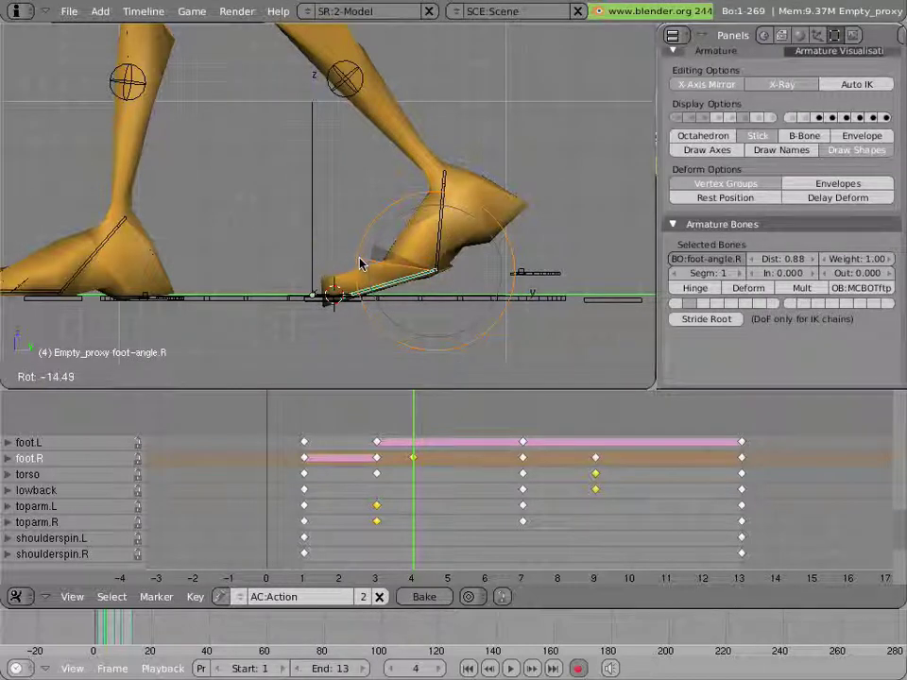
pyautogui.click(359, 264)
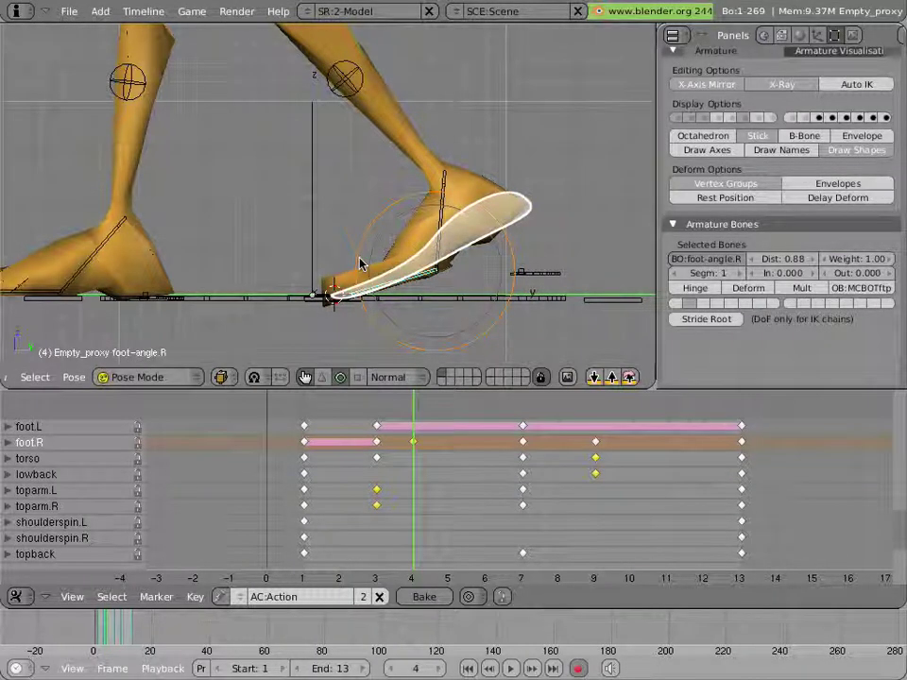
pyautogui.press('i')
pyautogui.click(359, 262)
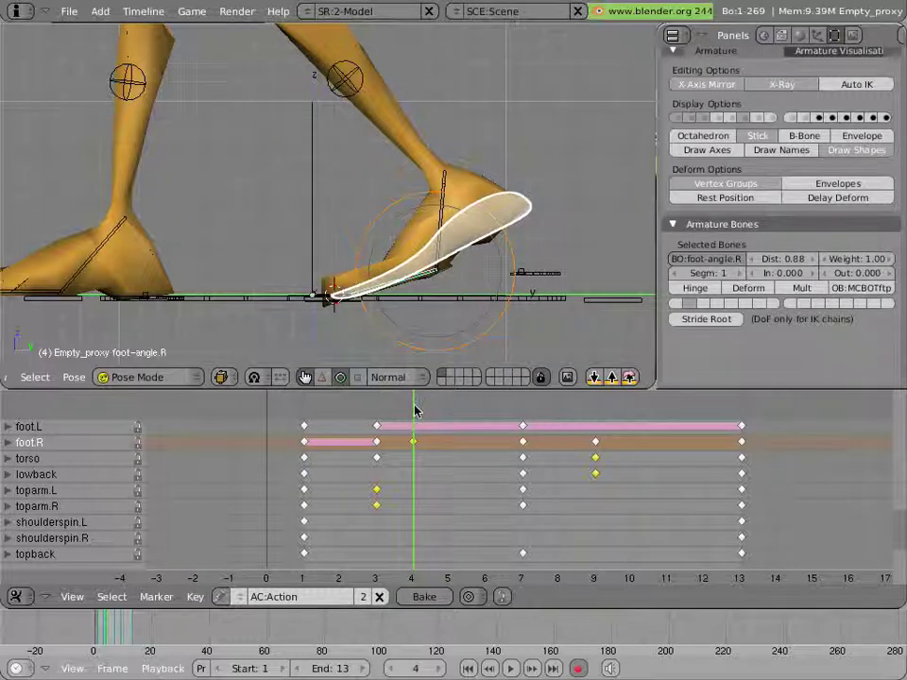
# Step: Clear the rotation of foot-angle.R at frame 3 and insert a Rot key for it
pyautogui.press('Left')
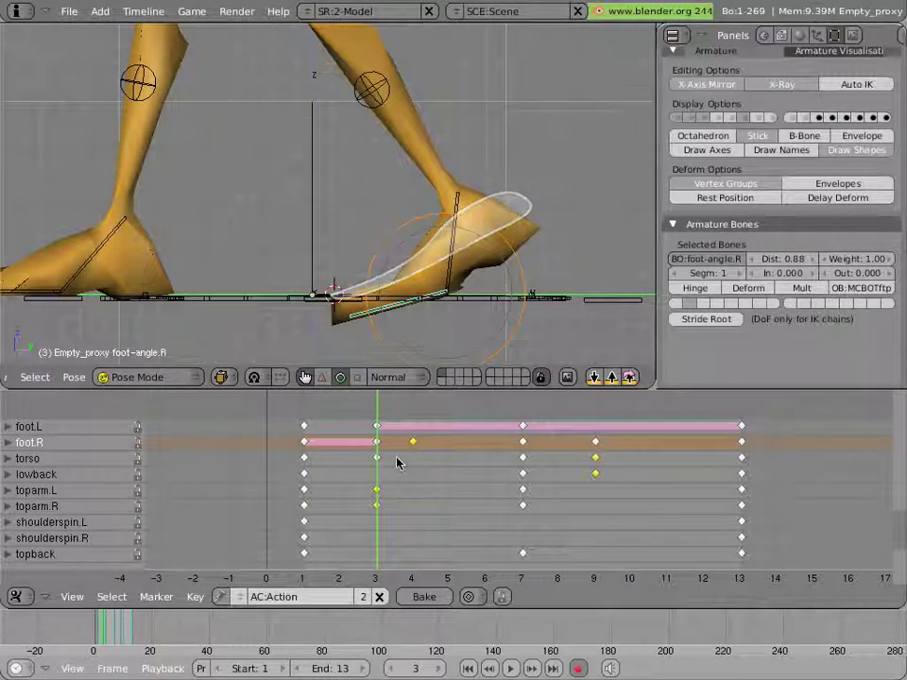
pyautogui.hotkey('alt', 'r')
pyautogui.click(397, 263)
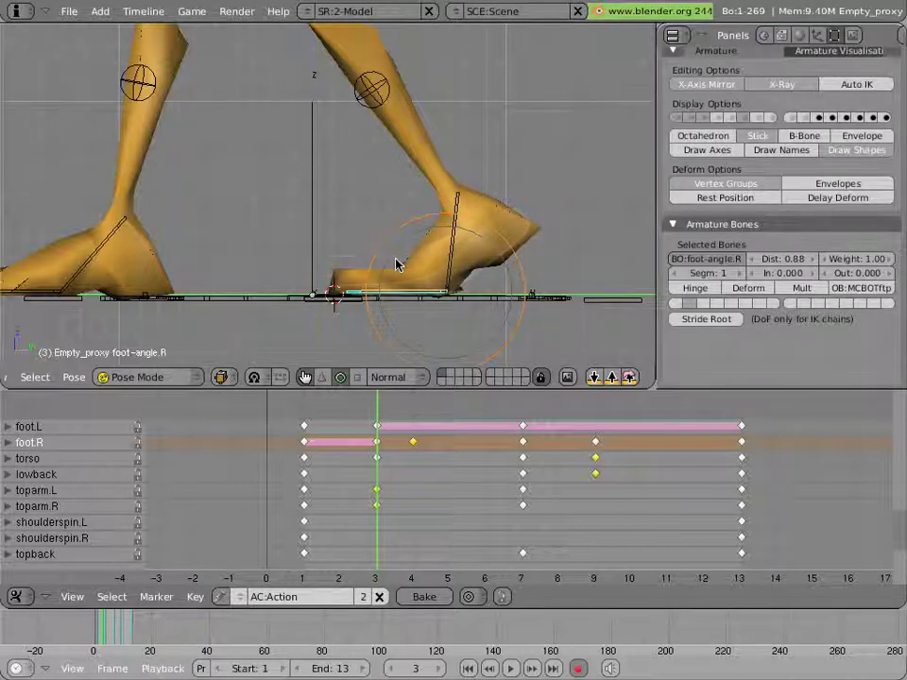
pyautogui.press('i')
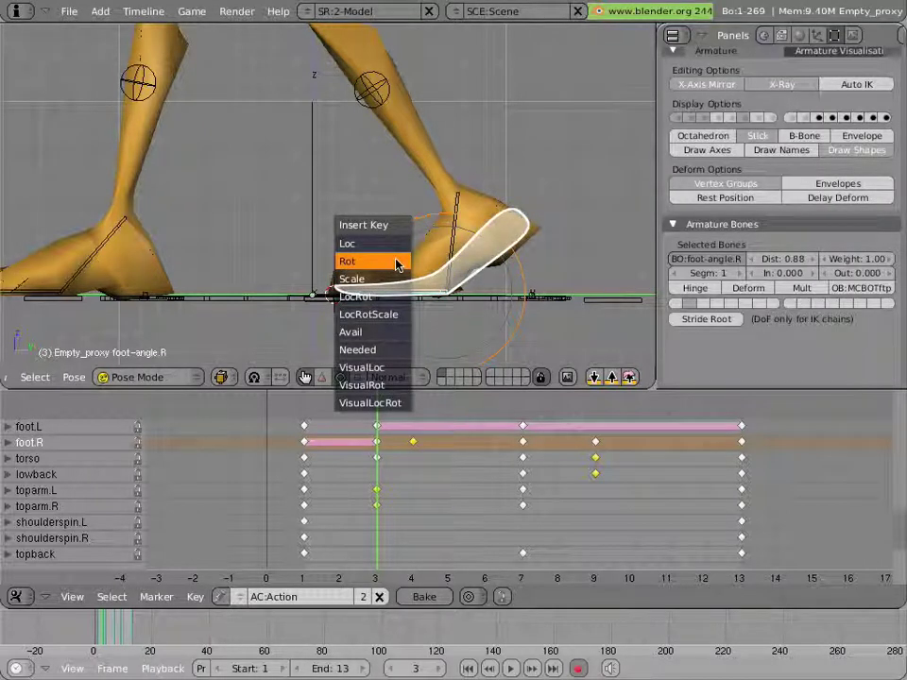
pyautogui.click(397, 263)
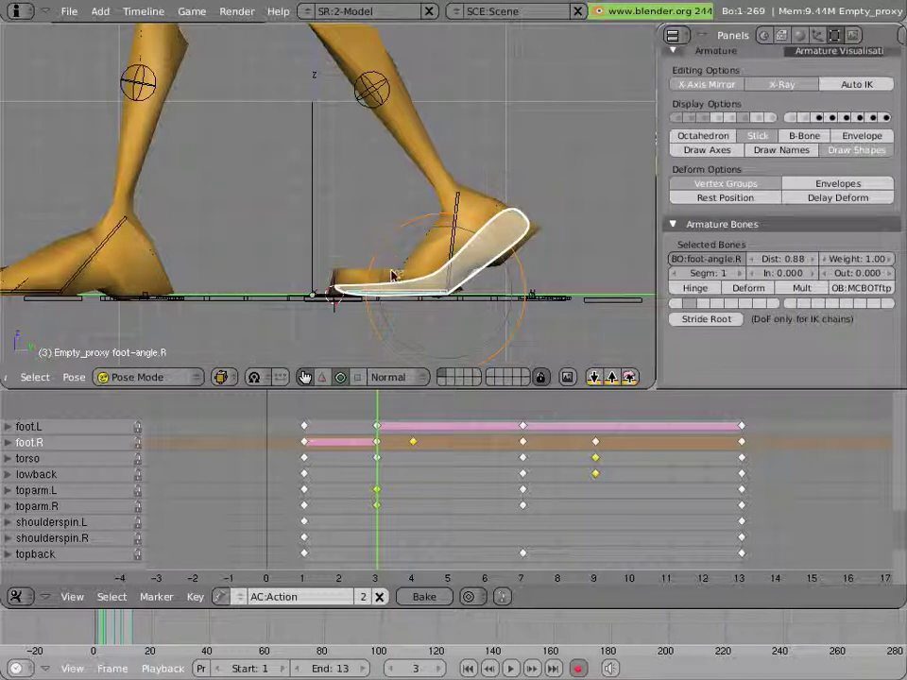
# Step: Clear the rotations of ankle-angle.R and foot-angle.R at frame 7 and key them
pyautogui.click(428, 408)
pyautogui.moveTo(428, 408); pyautogui.dragTo(541, 411)
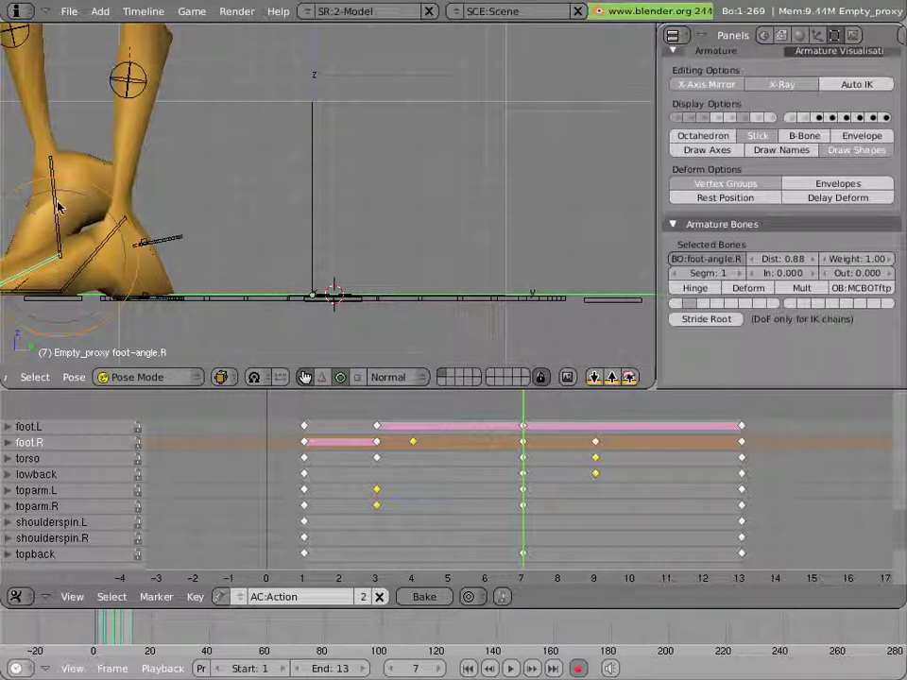
pyautogui.keyDown('shift'); pyautogui.rightClick(72, 229); pyautogui.keyUp('shift')
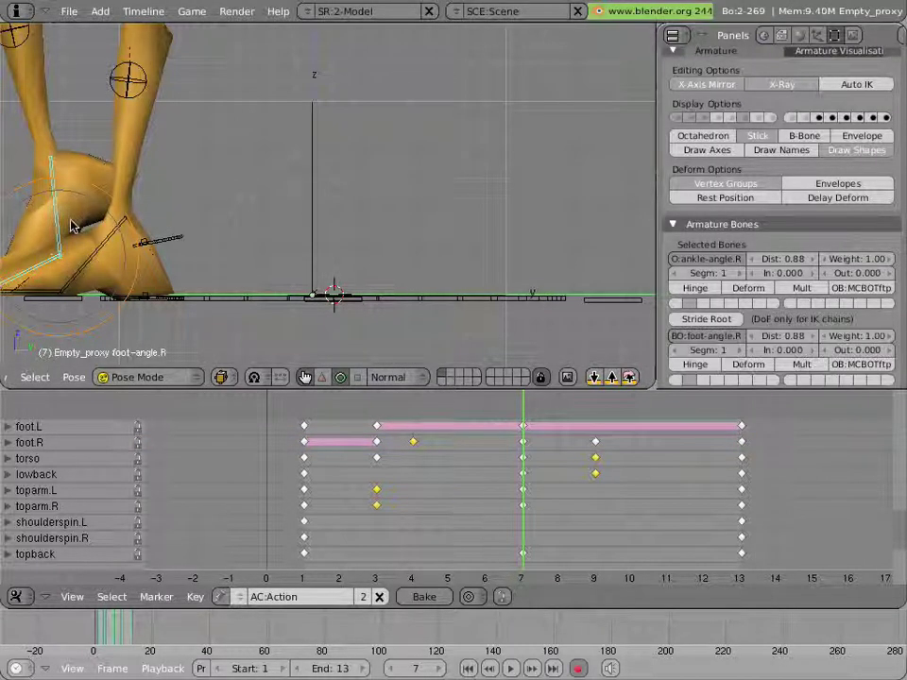
pyautogui.hotkey('alt', 'r')
pyautogui.click(73, 227)
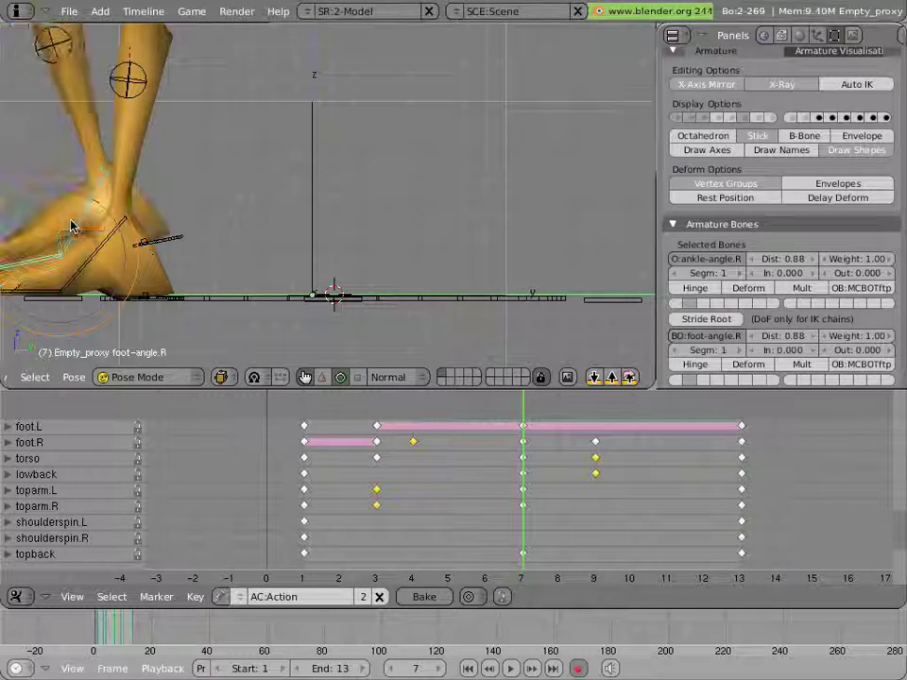
pyautogui.press('i')
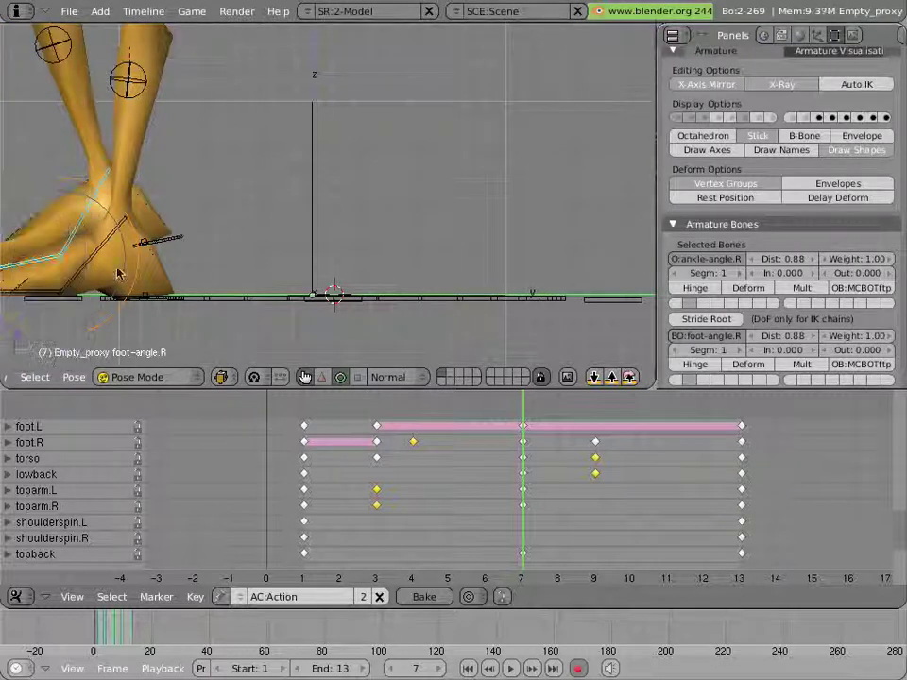
# Step: Step back from frame 7 and replay the walk to examine the right foot's roll, ending on frame 7
pyautogui.press('Left')
pyautogui.press('Left')
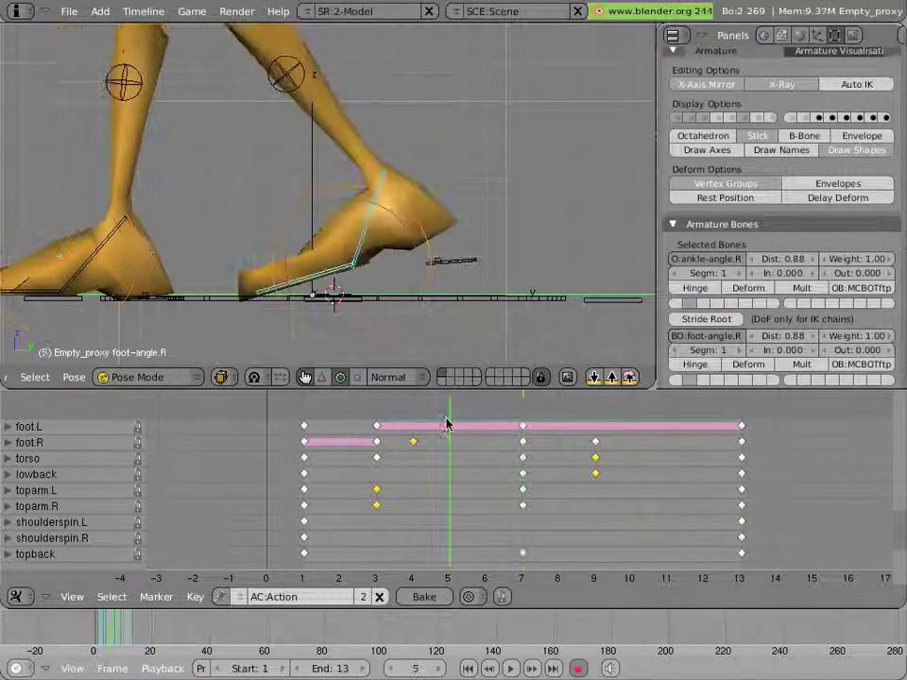
pyautogui.hotkey('alt', 'a')
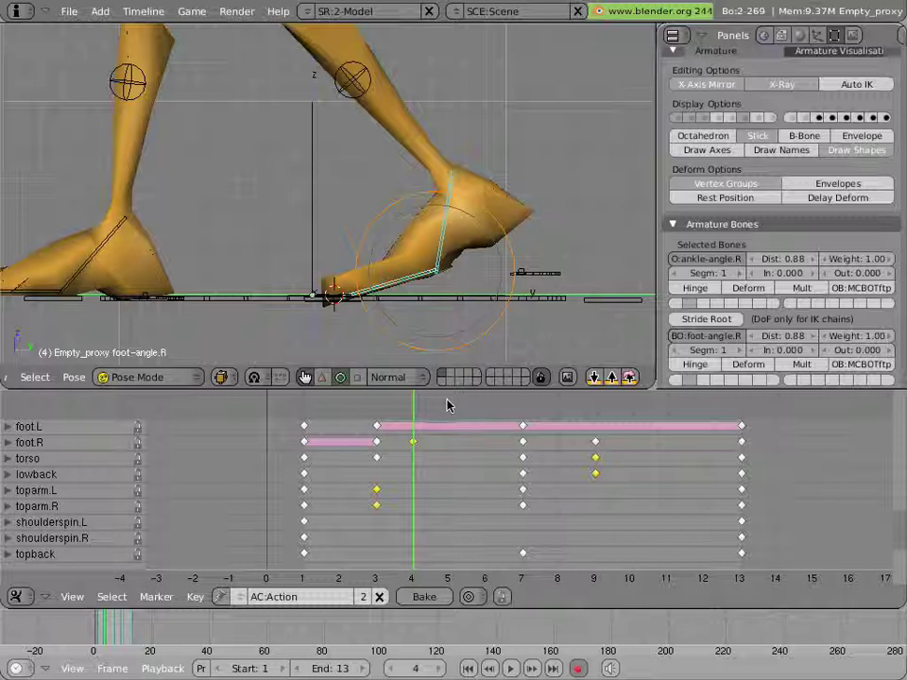
pyautogui.moveTo(448, 406); pyautogui.dragTo(544, 408)
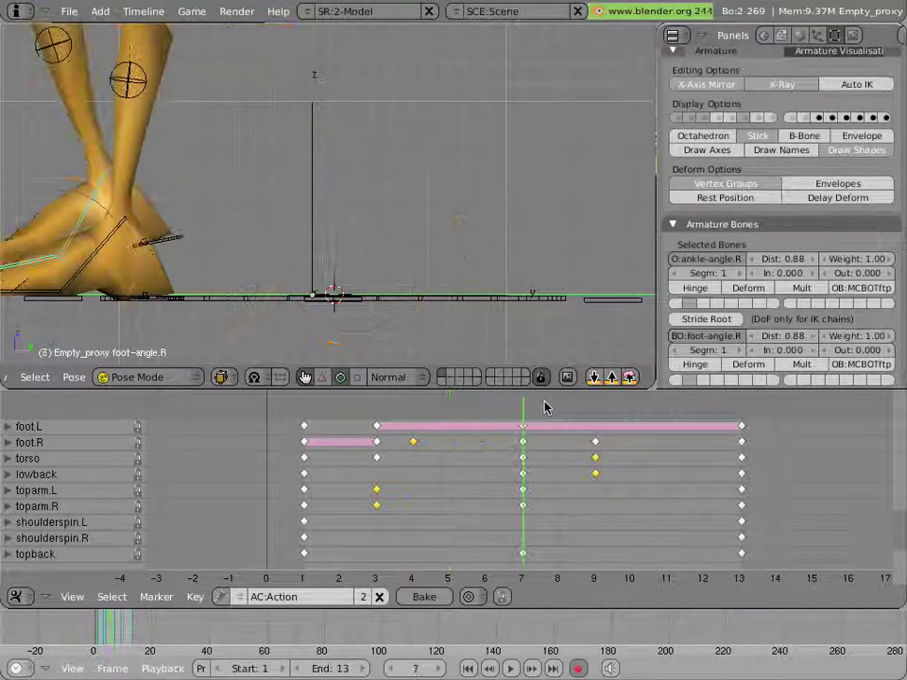
pyautogui.hotkey('alt', 'a')
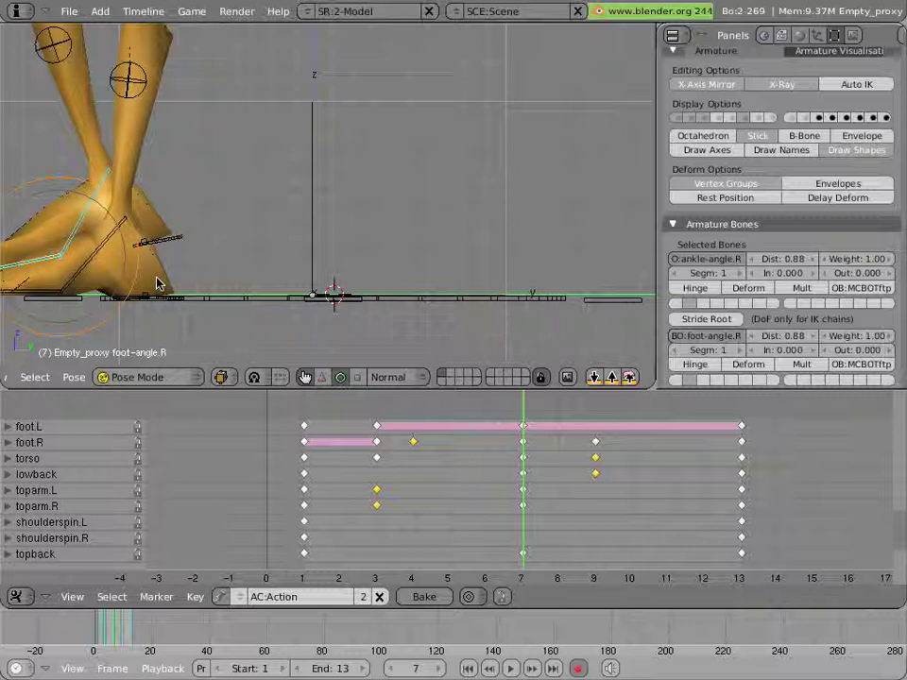
# Step: Raise foot.R slightly along the global Z axis at frame 7 to lift the right foot
pyautogui.keyDown('shift'); pyautogui.moveTo(132, 278); pyautogui.dragTo(374, 216, button='middle'); pyautogui.keyUp('shift')
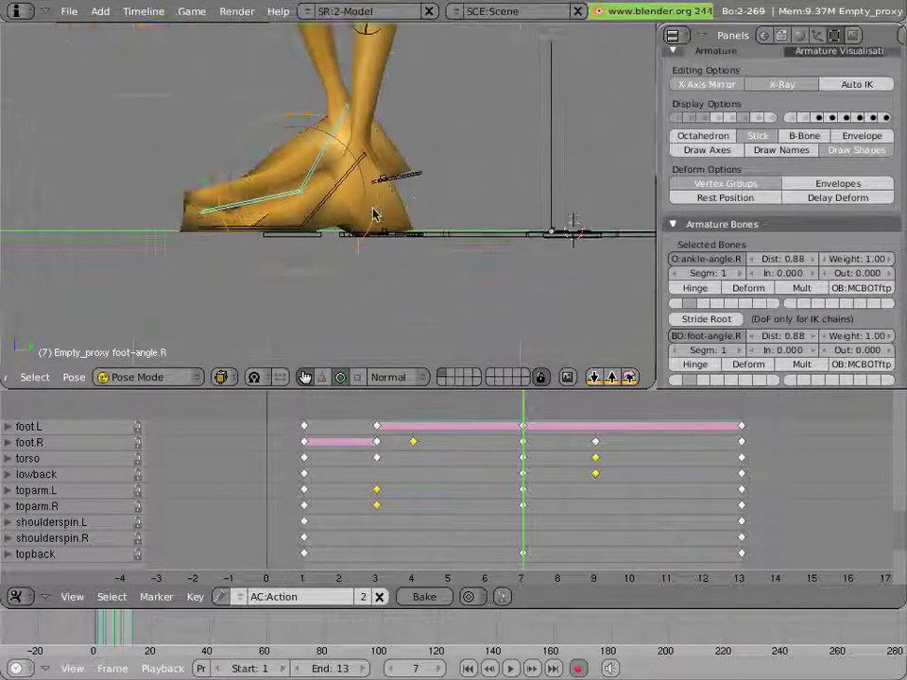
pyautogui.rightClick(392, 184)
pyautogui.press('r')
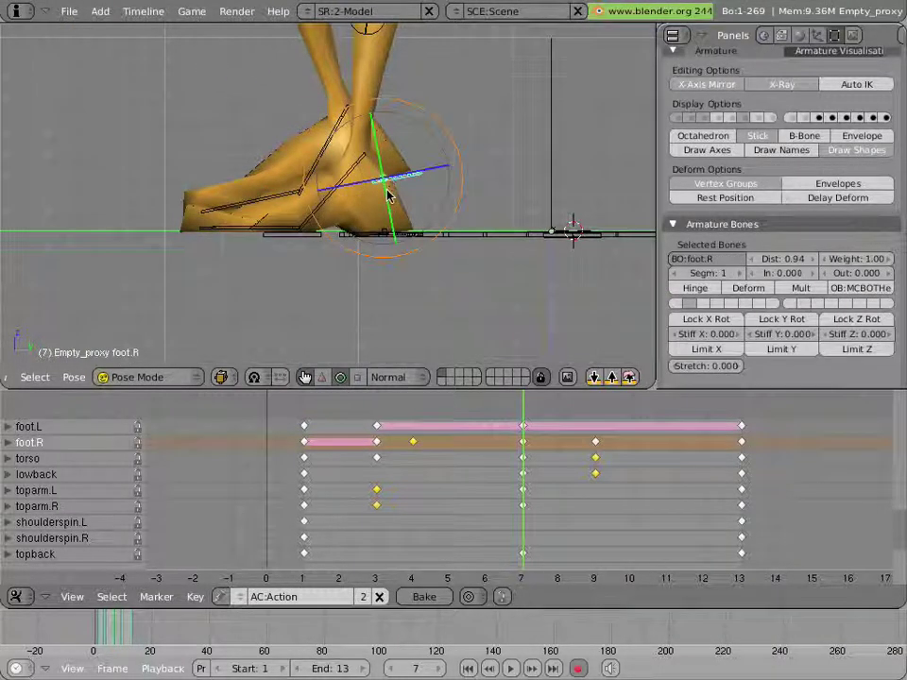
pyautogui.press('g')
pyautogui.press('z')
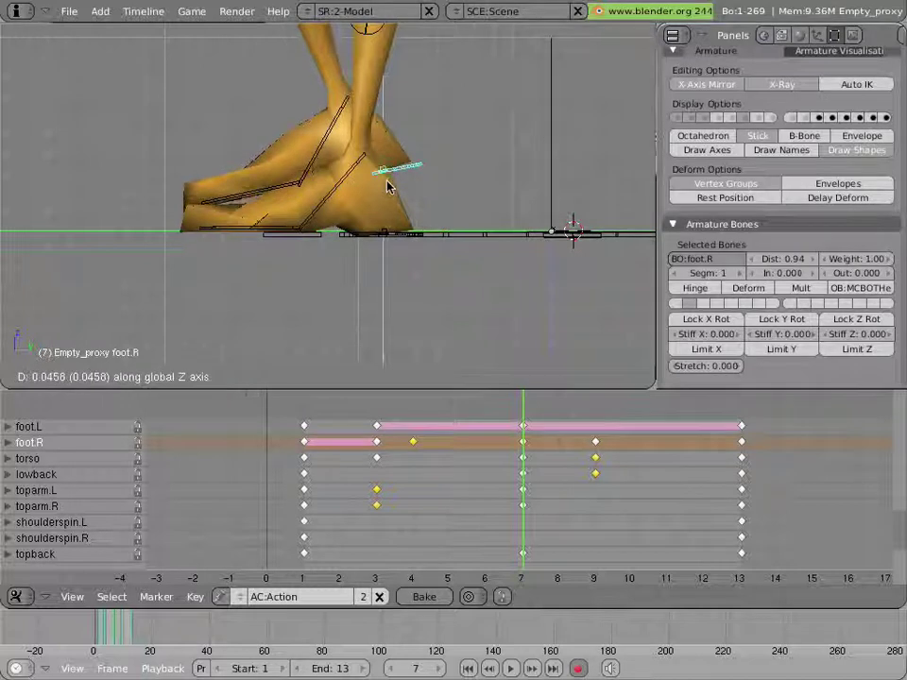
pyautogui.click(385, 178)
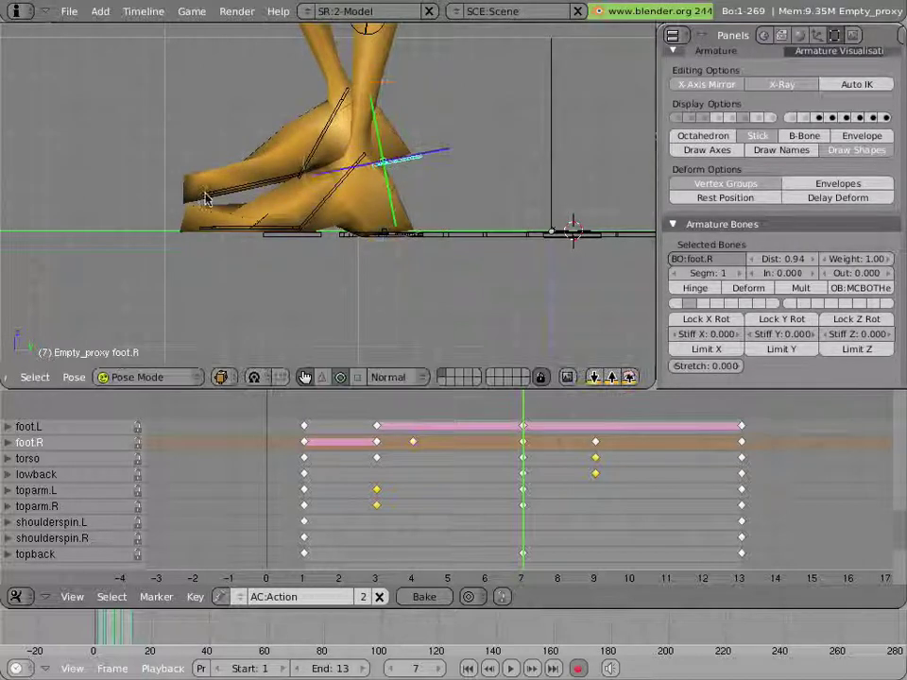
# Step: Rotate foot-angle.R by about -14.3 degrees at frame 7 to point the right toe down
pyautogui.rightClick(249, 191)
pyautogui.press('r')
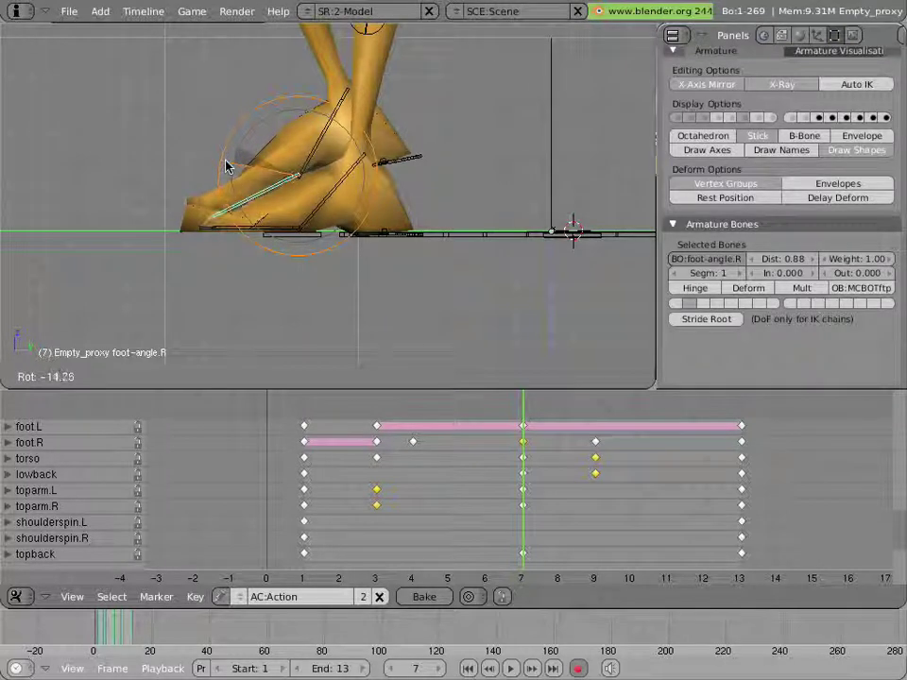
pyautogui.click(228, 164)
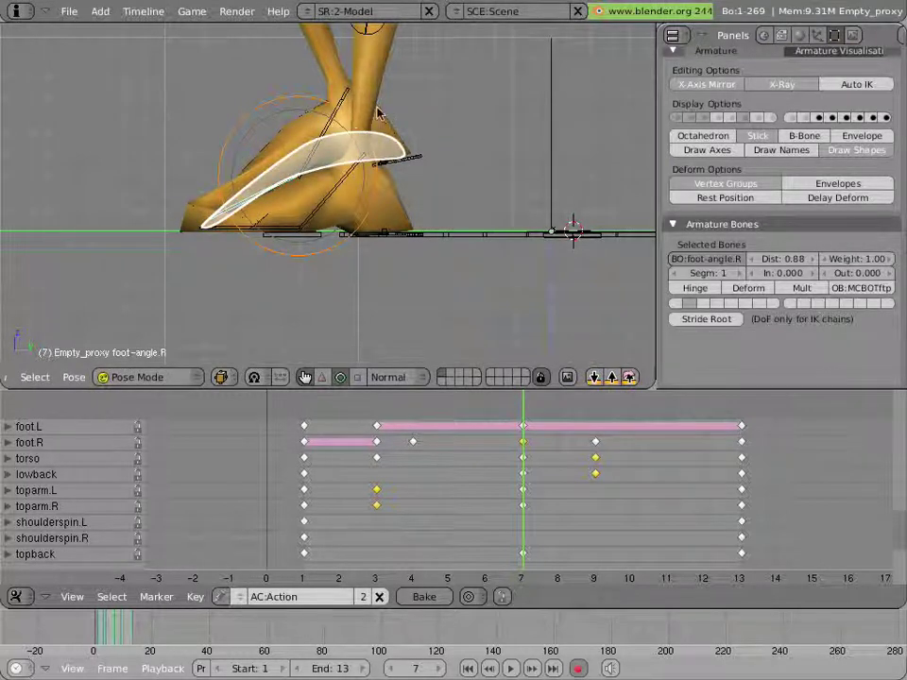
# Step: Scrub between frames 7 and 4 to examine the right foot's motion, with foot.R selected
pyautogui.moveTo(524, 421); pyautogui.dragTo(425, 444)
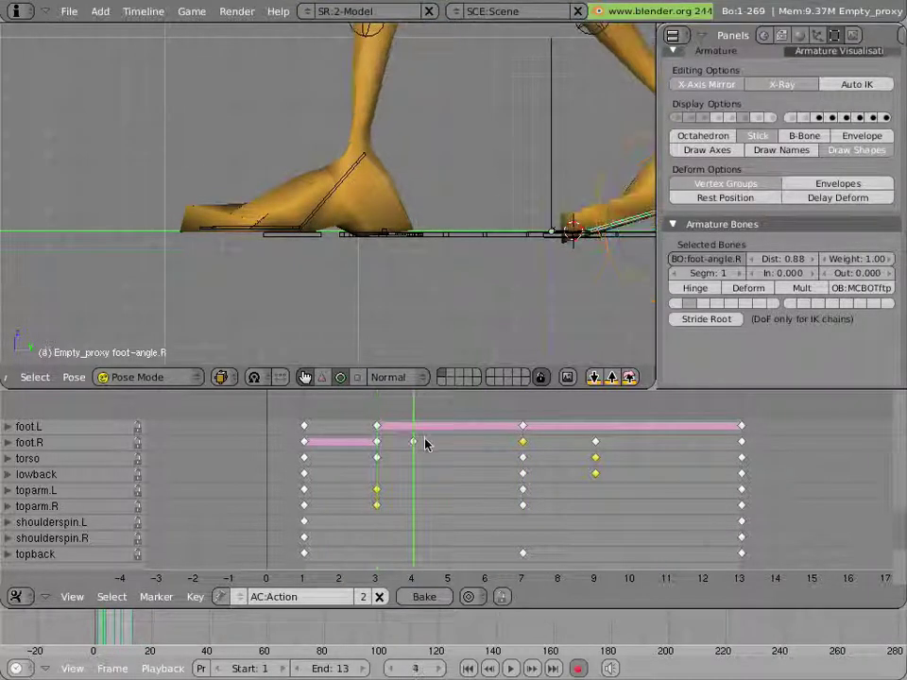
pyautogui.rightClick(421, 445)
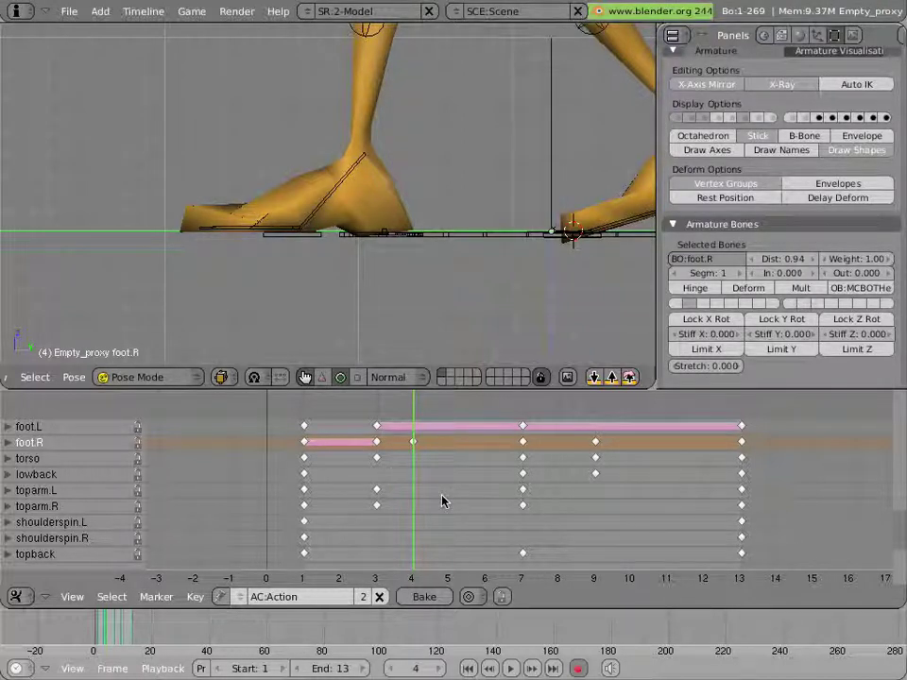
pyautogui.moveTo(418, 501); pyautogui.dragTo(532, 502)
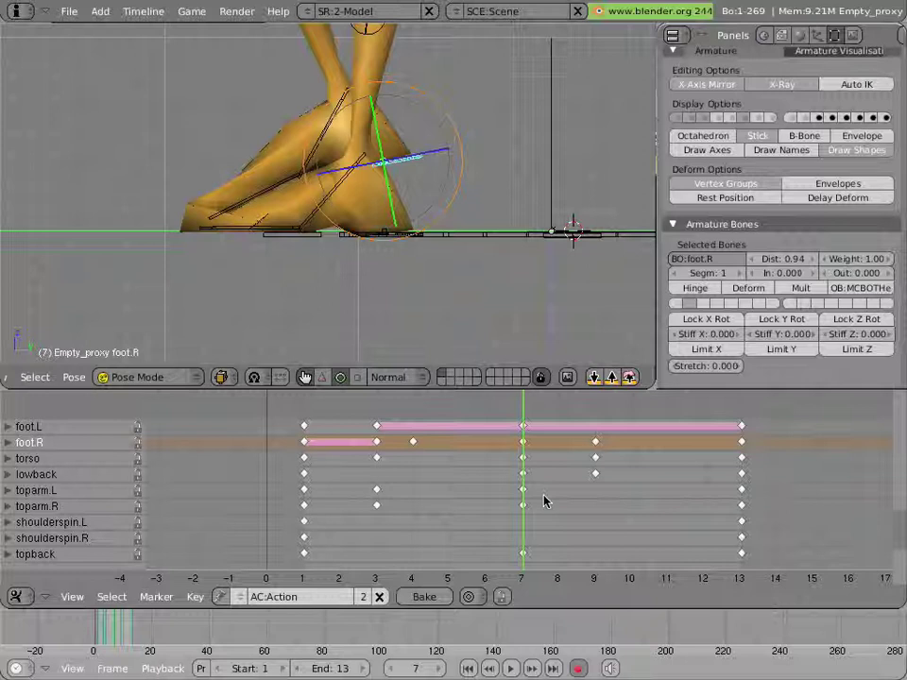
# Step: Rotate foot-angle.R by about 26 degrees at frame 11 to curl the right toe upward
pyautogui.moveTo(544, 502); pyautogui.dragTo(677, 495)
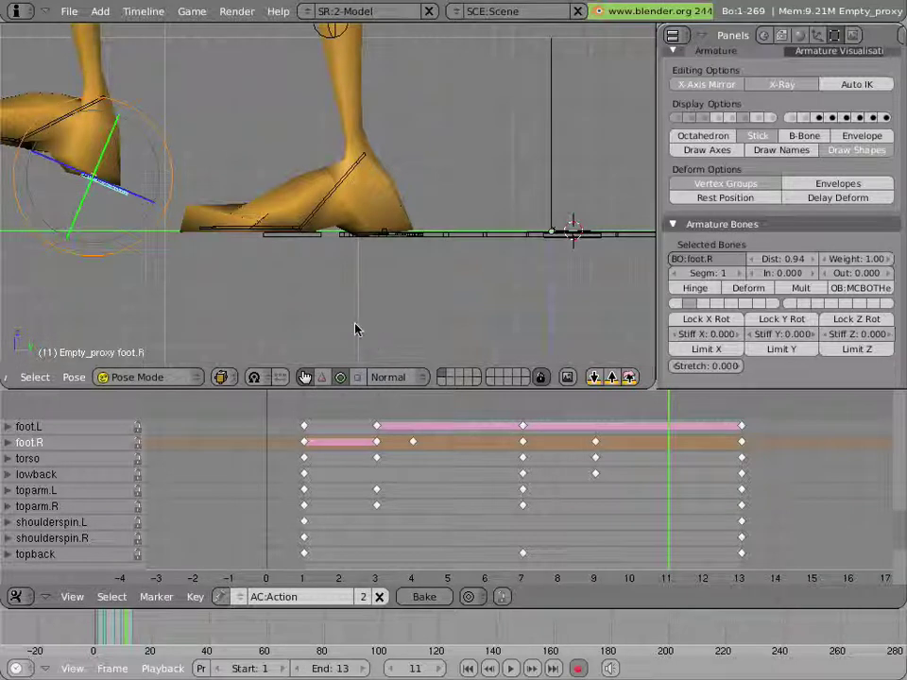
pyautogui.moveTo(355, 328); pyautogui.dragTo(260, 194, button='middle')
pyautogui.rightClick(66, 156)
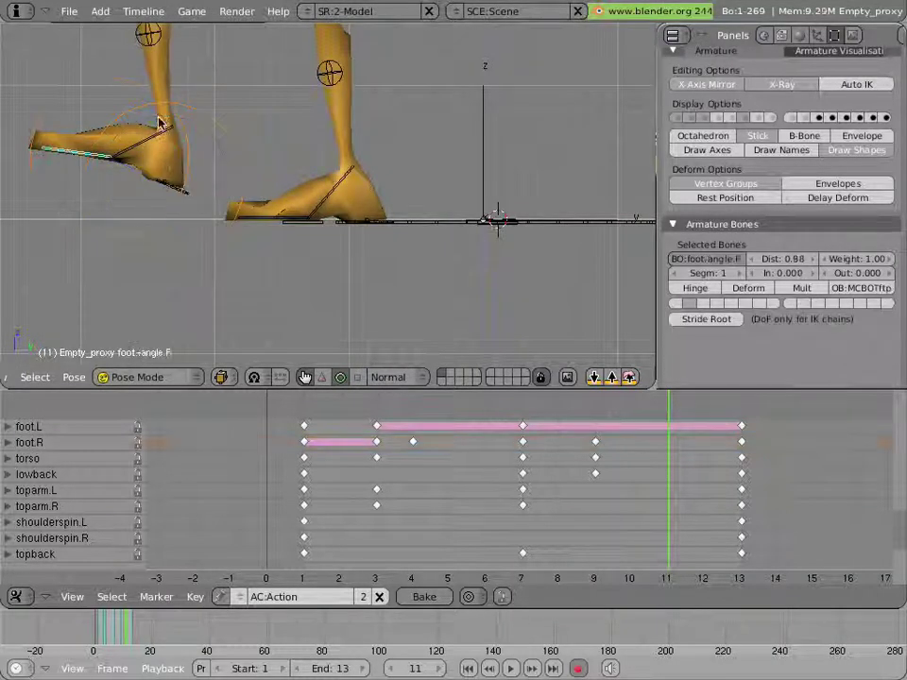
pyautogui.press('r')
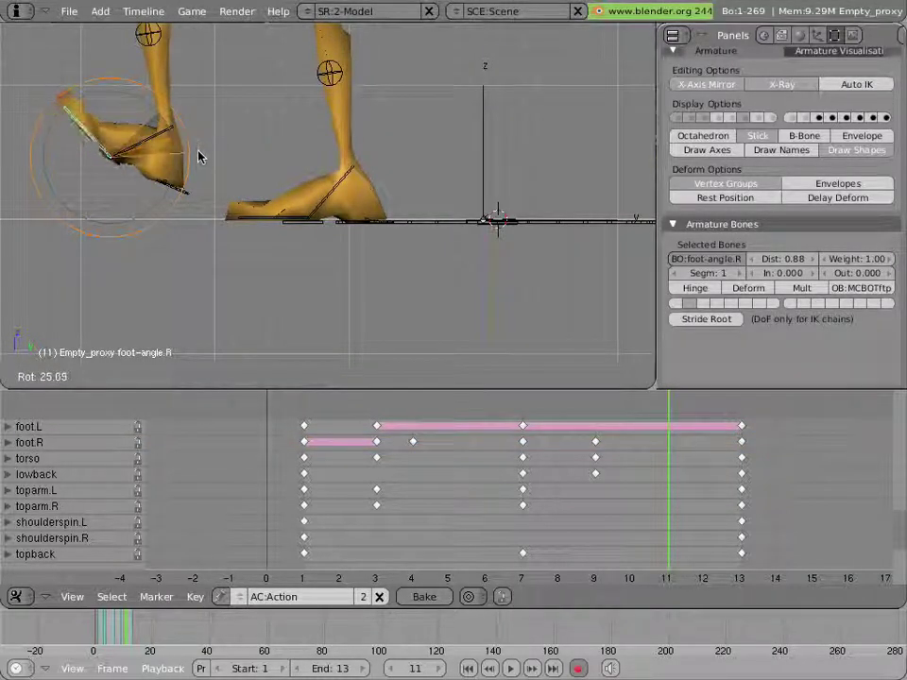
pyautogui.click(198, 156)
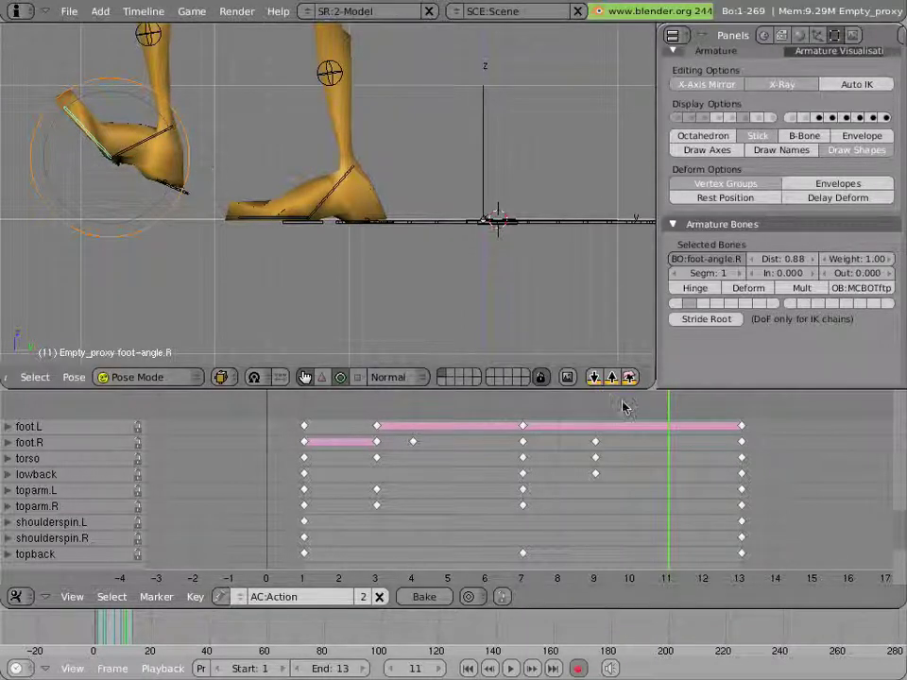
# Step: Scrub from frame 11 to frame 13 and play back the walk to examine the right foot's landing
pyautogui.moveTo(608, 440); pyautogui.dragTo(540, 353, button='middle')
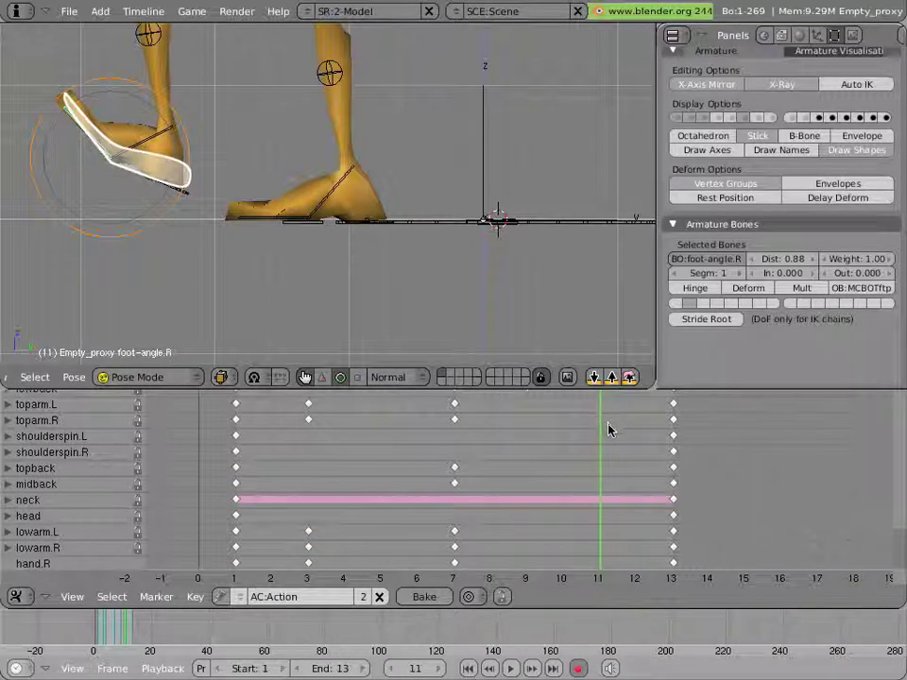
pyautogui.moveTo(607, 428); pyautogui.dragTo(689, 441)
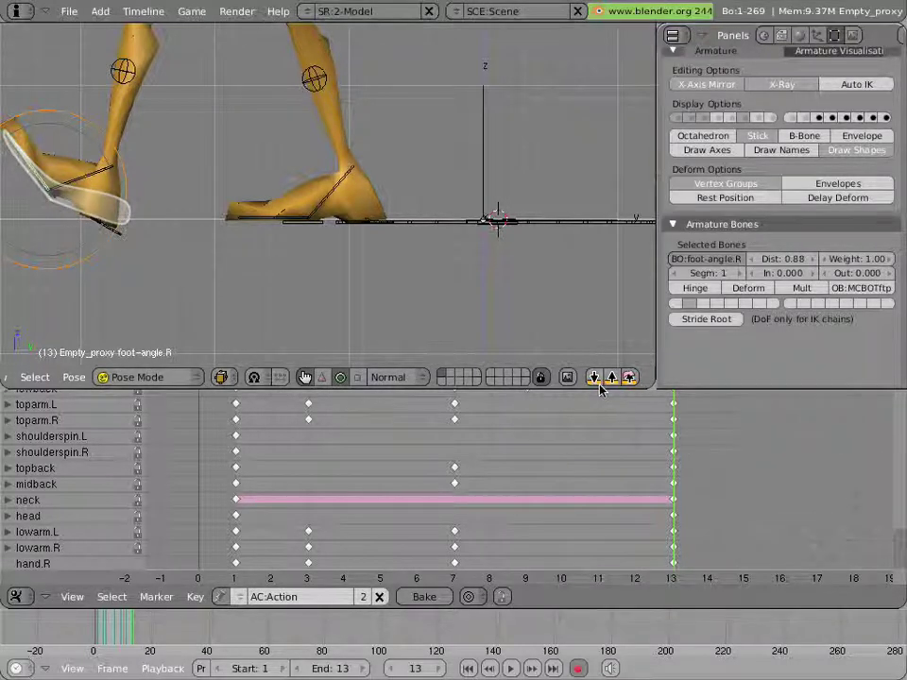
pyautogui.hotkey('alt', 'a')
pyautogui.press('Escape')
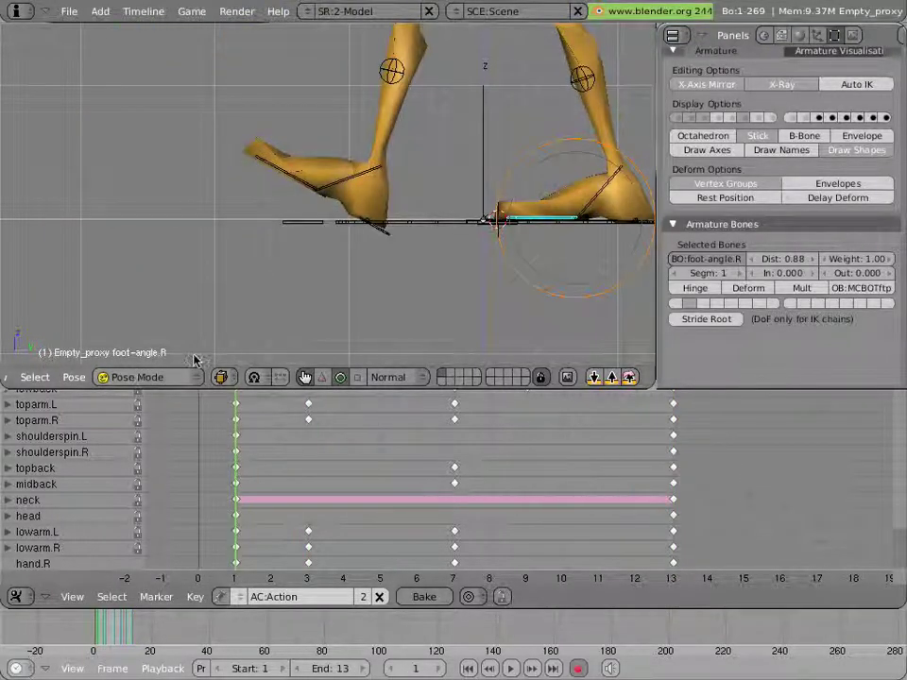
# Step: Paste the copied pose flipped onto frame 1 and scrub to frame 3 to check the left foot
pyautogui.click(630, 378)
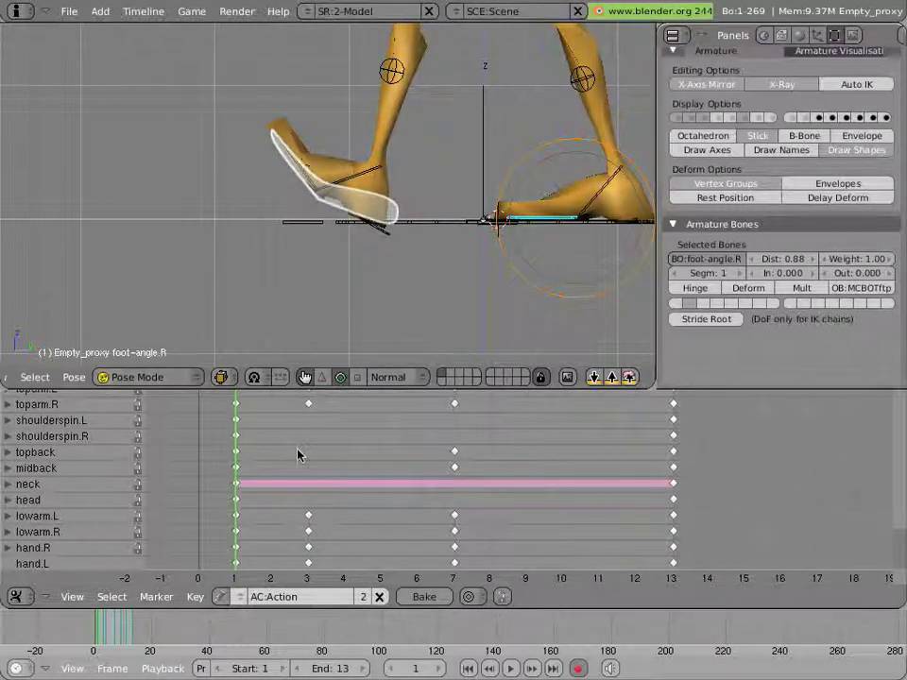
pyautogui.click(242, 472)
pyautogui.moveTo(256, 469); pyautogui.dragTo(338, 472)
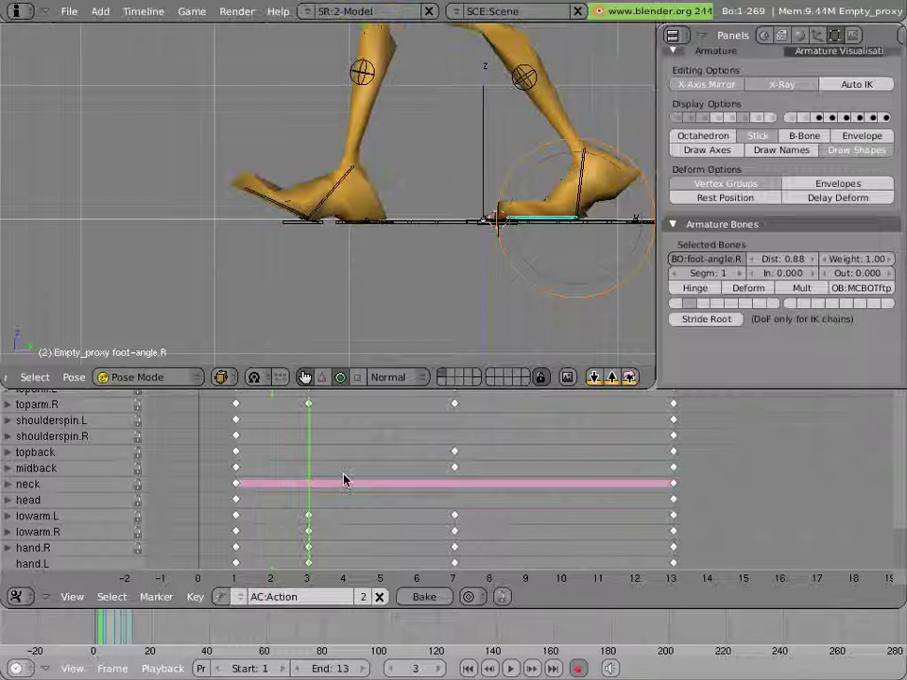
# Step: Clear the rotation of foot-angle.L at frame 3 and key it so the left toe lies flat
pyautogui.rightClick(260, 201)
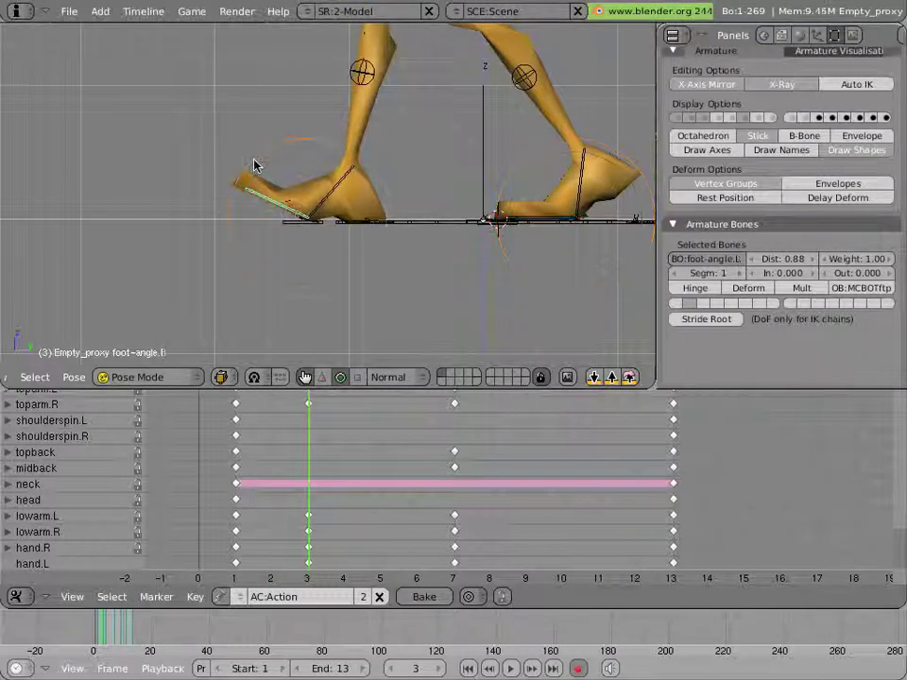
pyautogui.hotkey('alt', 'r')
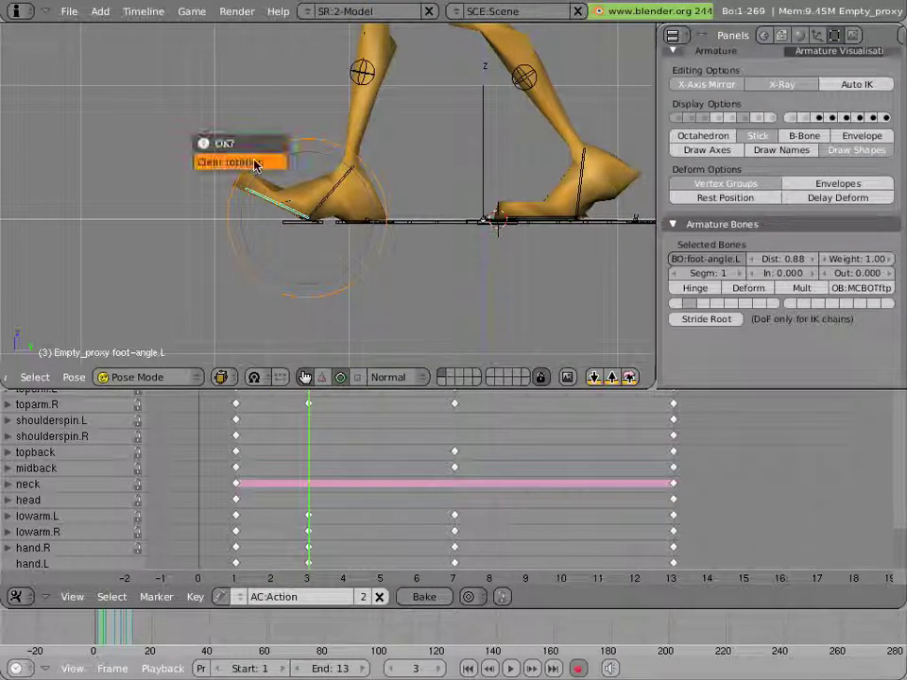
pyautogui.click(253, 165)
pyautogui.press('i')
pyautogui.click(253, 165)
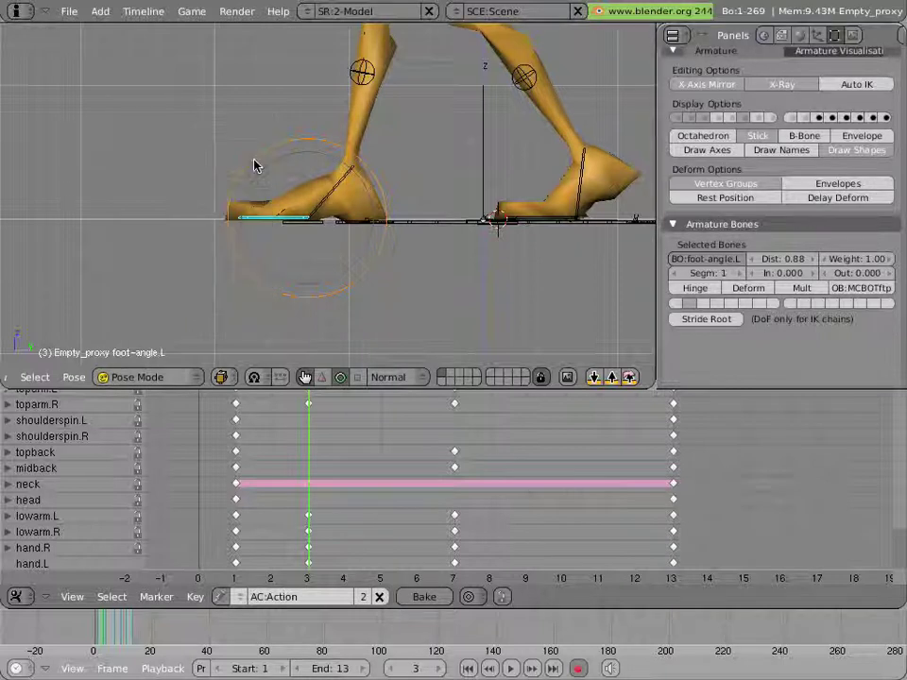
# Step: Play back the walk and scrub between frames 1 and 13 to examine how both feet roll and plant
pyautogui.hotkey('alt', 'a')
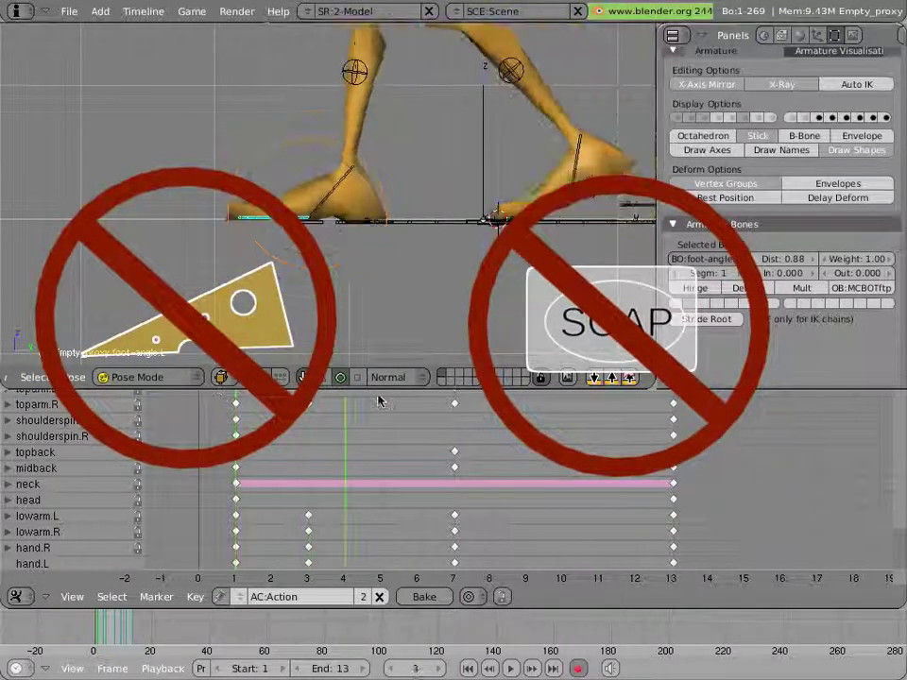
pyautogui.press('Escape')
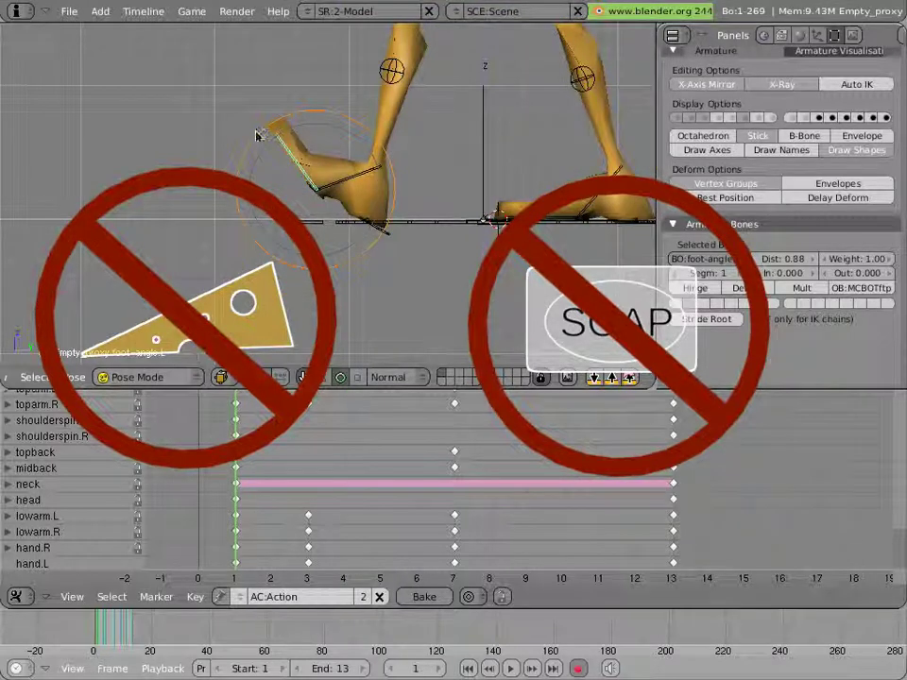
pyautogui.hotkey('alt', 'a')
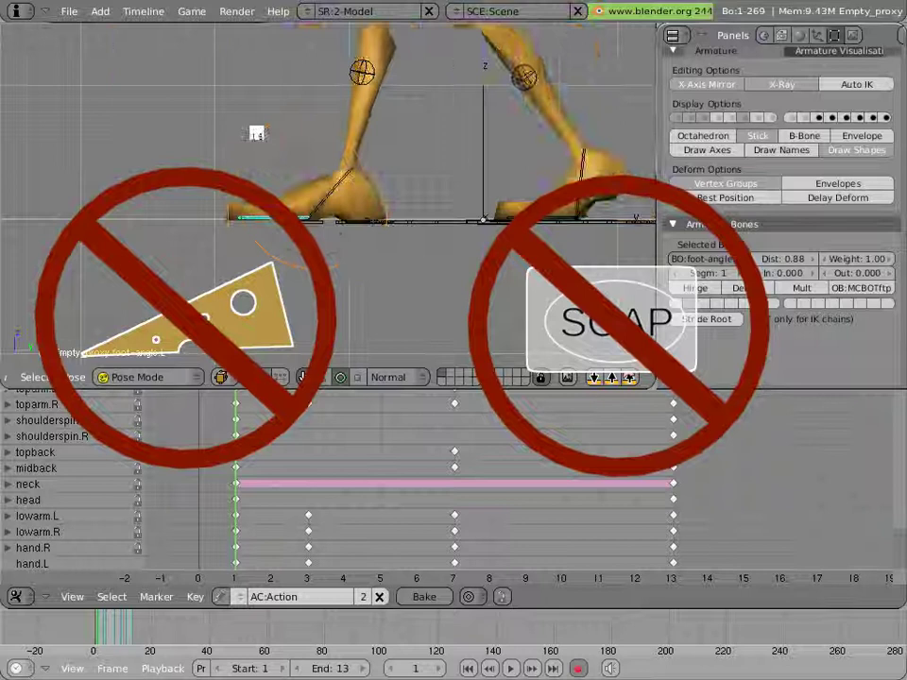
pyautogui.press('Escape')
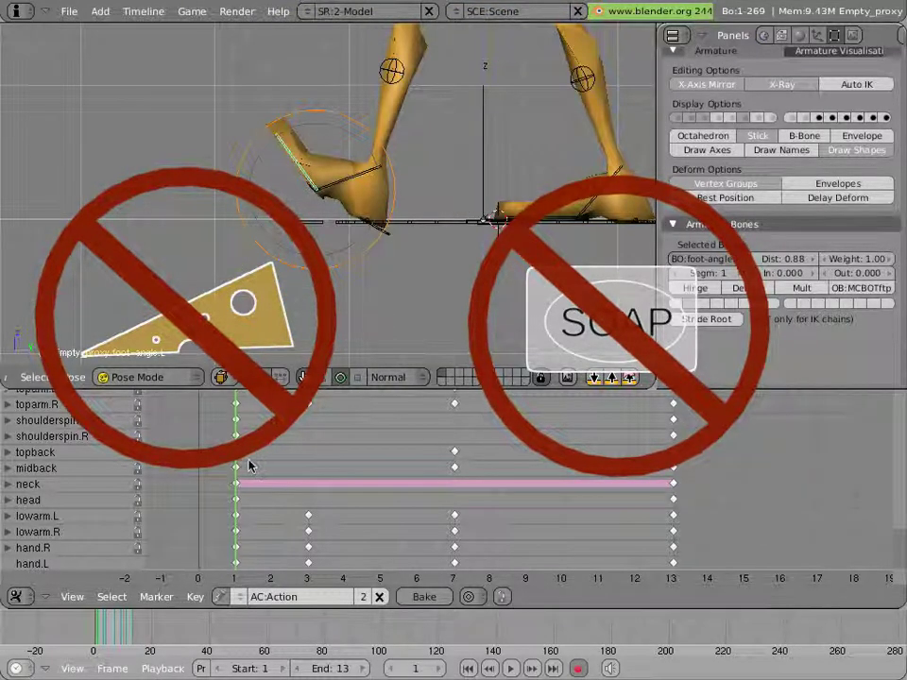
pyautogui.moveTo(249, 466); pyautogui.dragTo(360, 459)
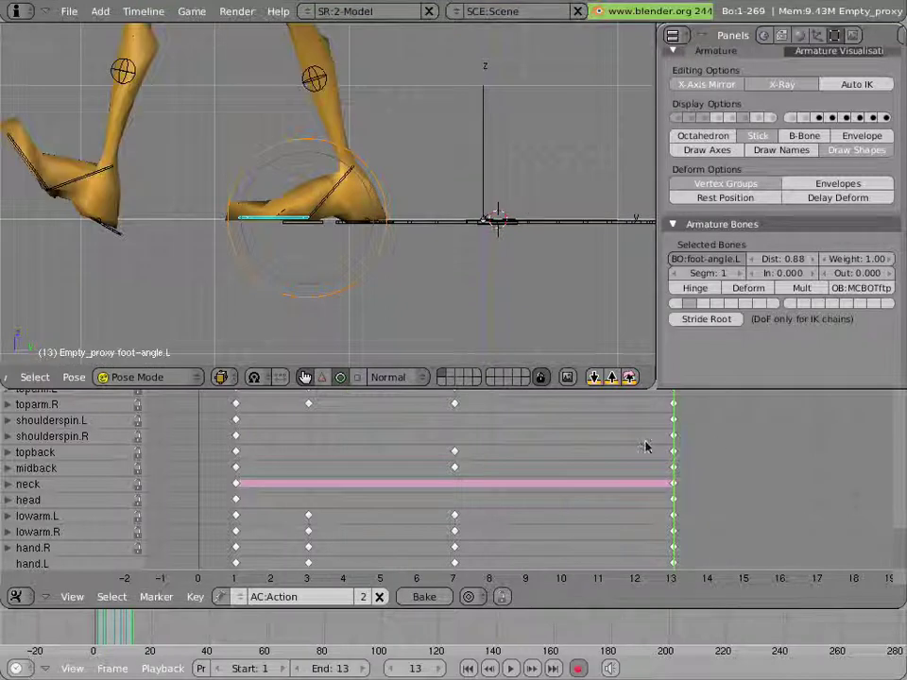
pyautogui.moveTo(645, 442); pyautogui.dragTo(598, 446)
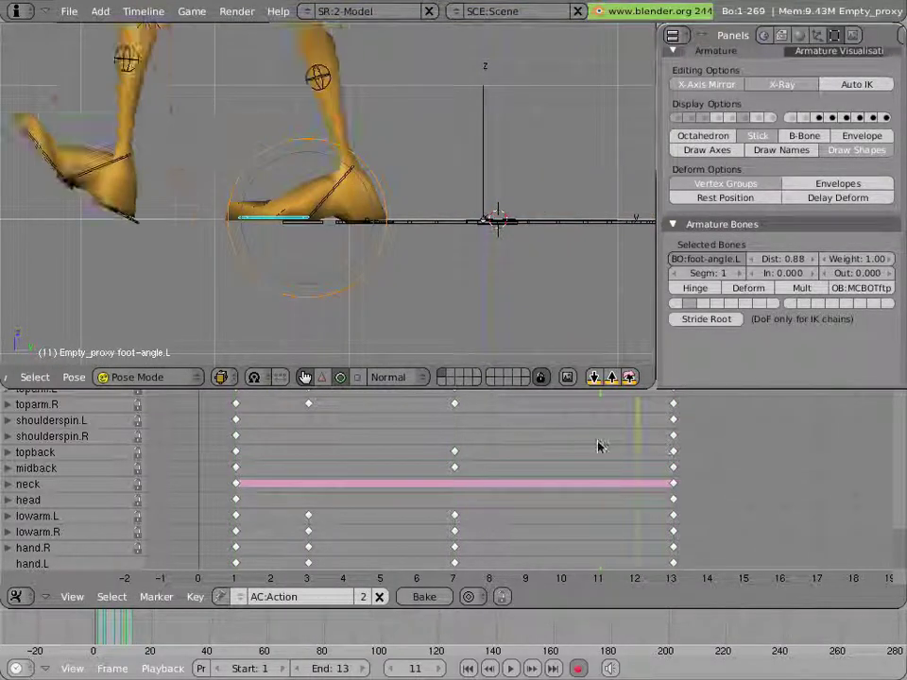
pyautogui.hotkey('alt', 'a')
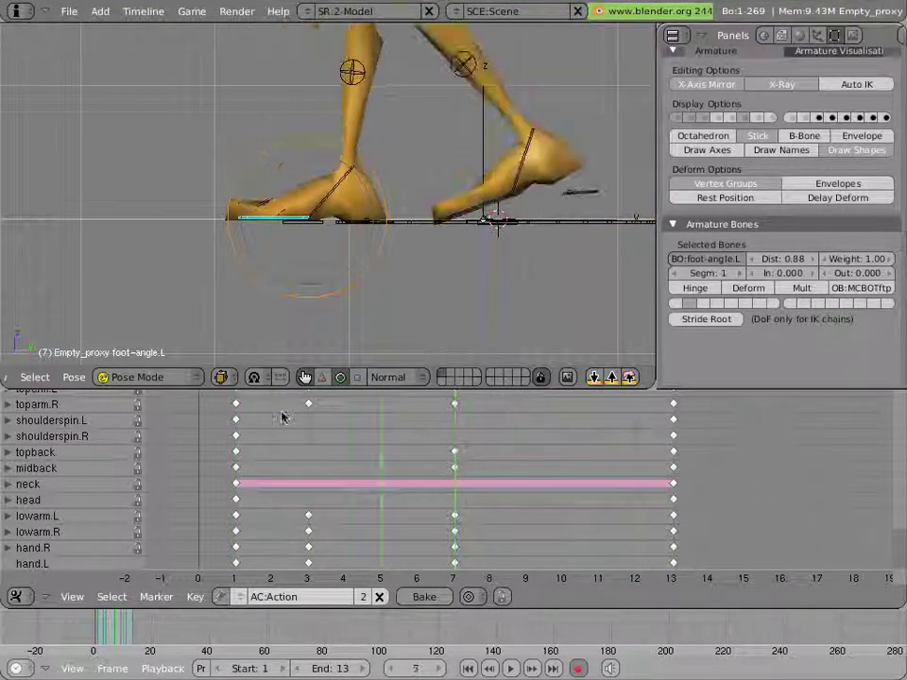
pyautogui.moveTo(282, 414); pyautogui.dragTo(145, 413)
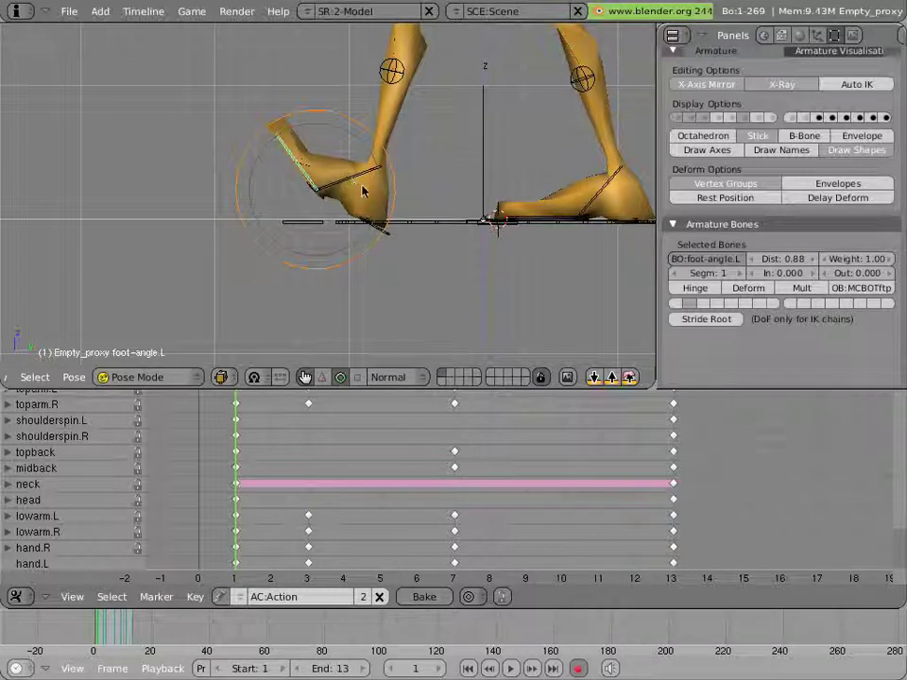
# Step: Select hand.R and move between frames 1 and 3 to examine the right arm and hand swing
pyautogui.moveTo(390, 133); pyautogui.dragTo(357, 300, button='middle')
pyautogui.moveTo(265, 429); pyautogui.dragTo(183, 437)
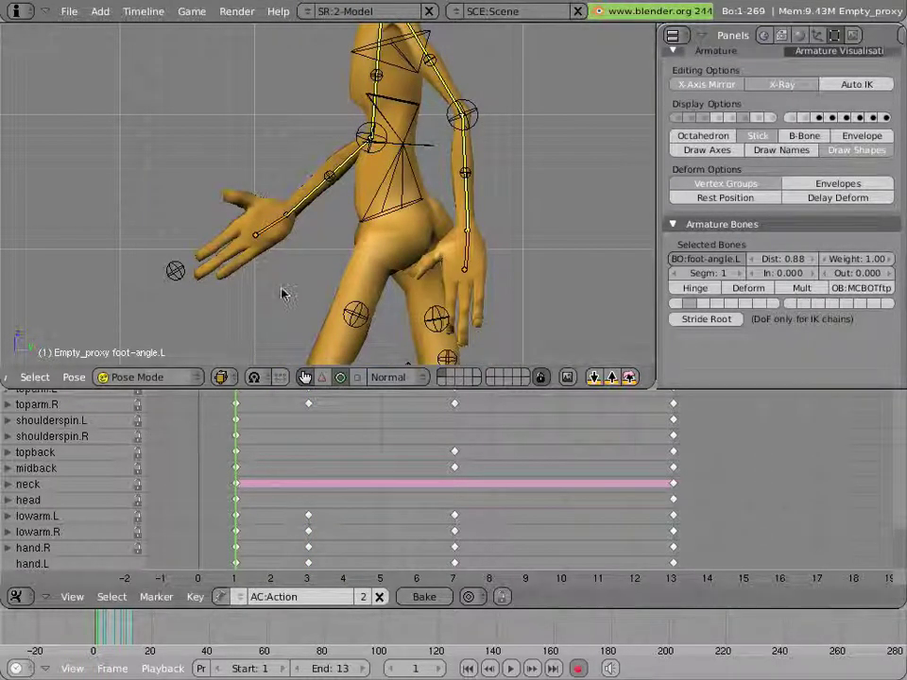
pyautogui.rightClick(263, 221)
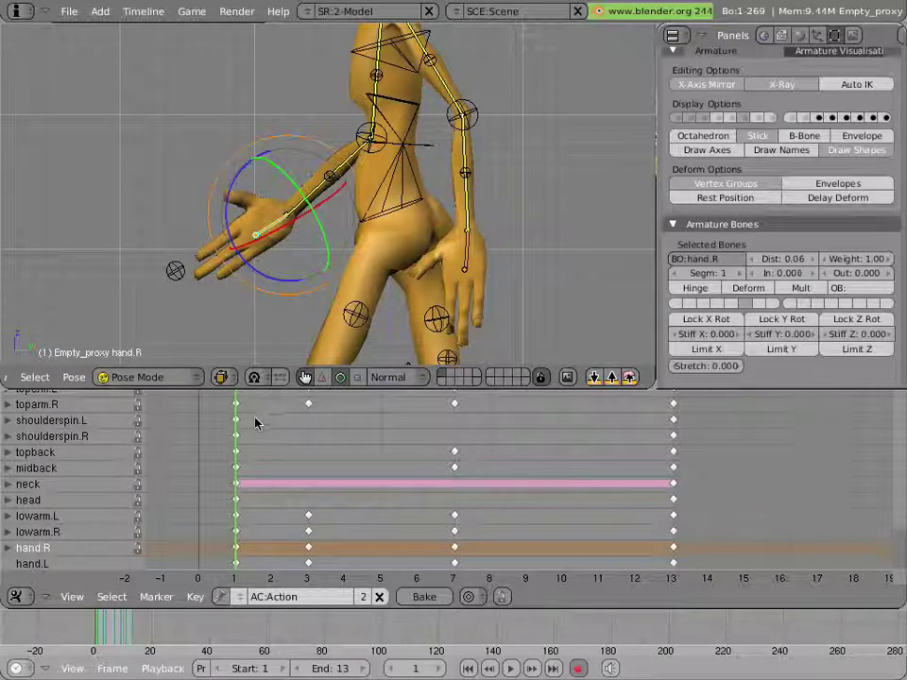
pyautogui.press('Right')
pyautogui.press('Right')
pyautogui.press('Left')
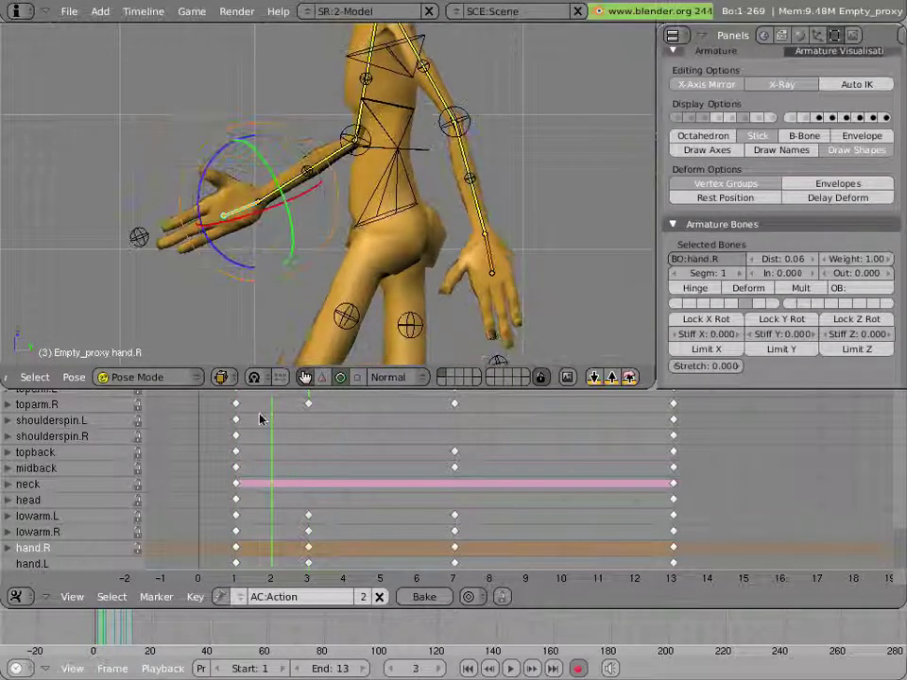
pyautogui.press('Left')
pyautogui.press('Right')
pyautogui.press('Right')
pyautogui.press('Left')
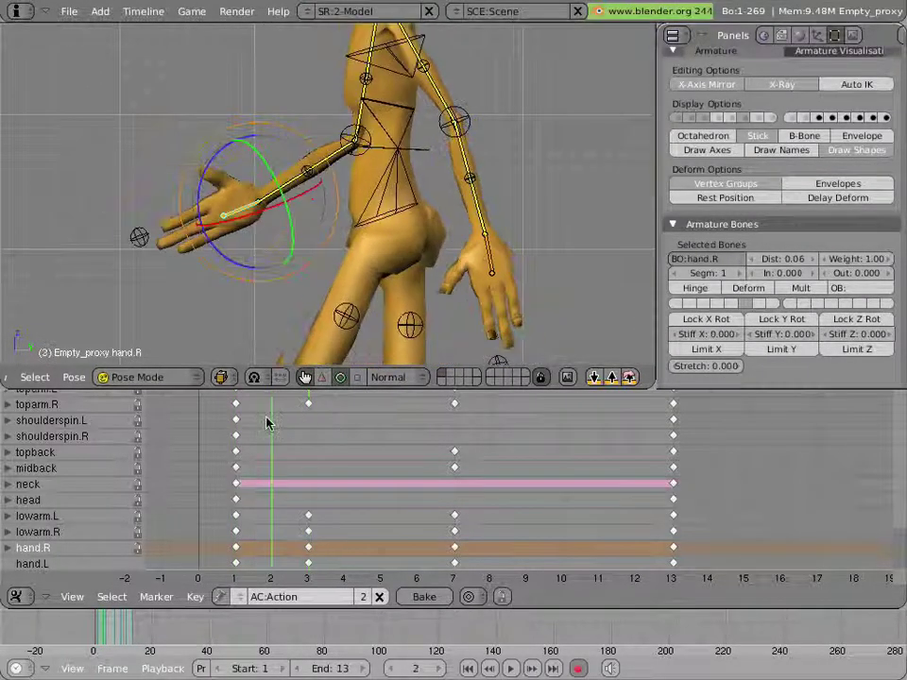
pyautogui.press('Right')
pyautogui.press('Left')
pyautogui.press('Left')
pyautogui.press('Right')
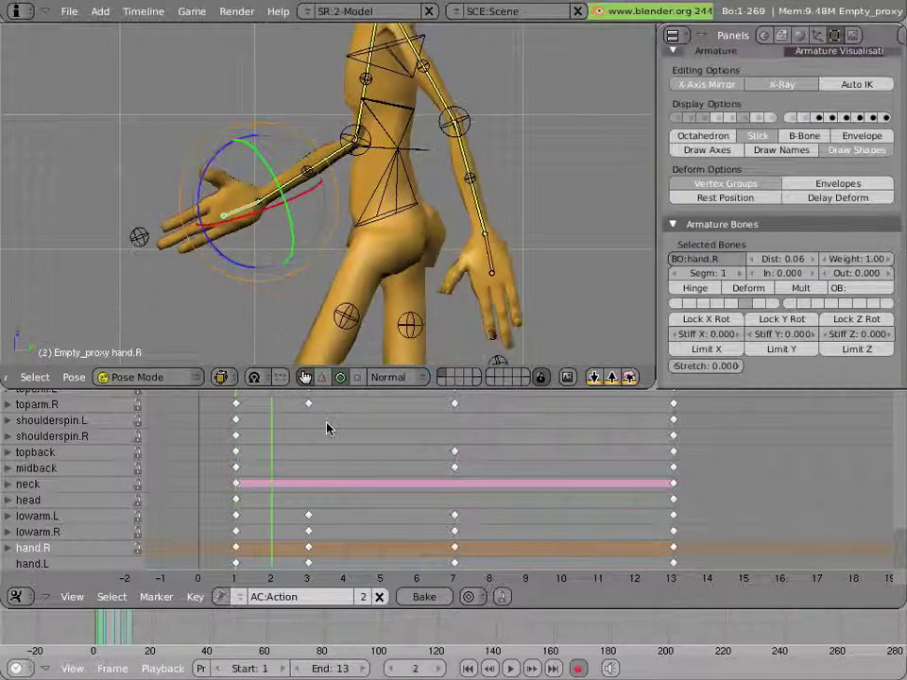
pyautogui.press('Right')
pyautogui.moveTo(254, 418); pyautogui.dragTo(327, 424)
pyautogui.press('Right')
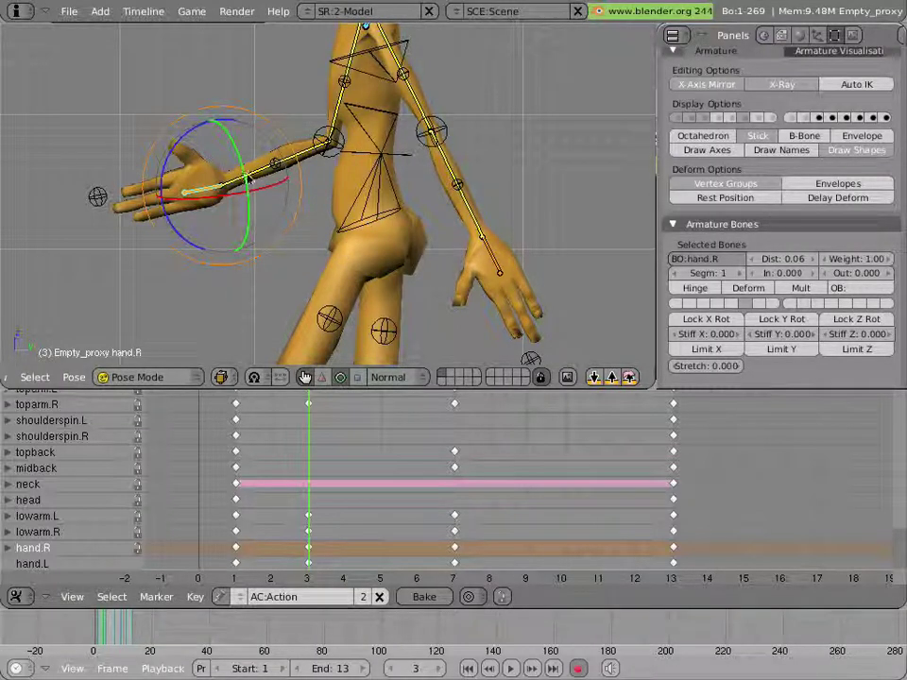
# Step: Rotate lowarm.R slightly upward and hand.R by about 6 degrees at frame 3
pyautogui.rightClick(259, 141)
pyautogui.press('r')
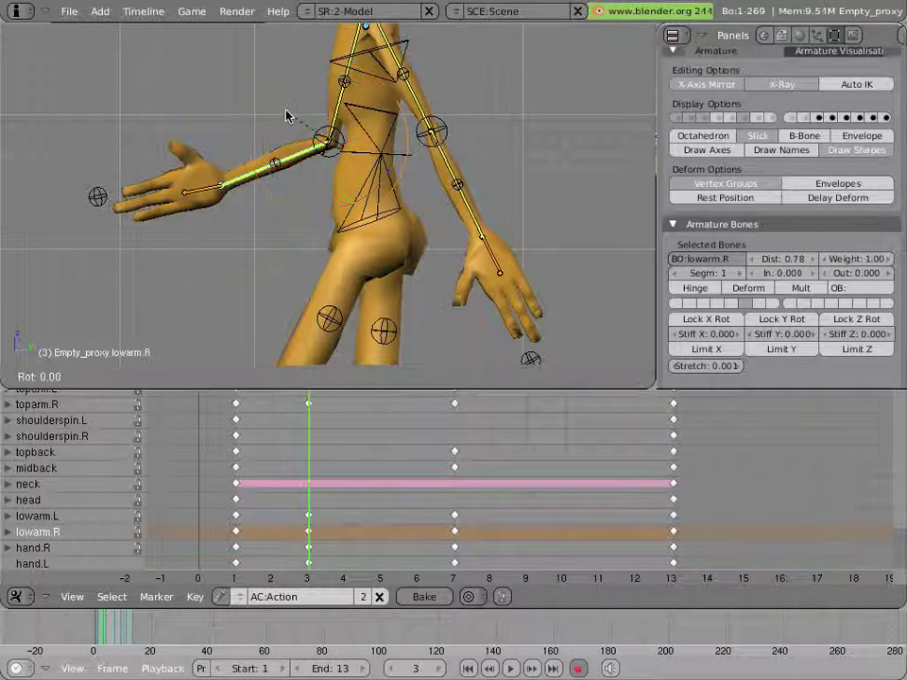
pyautogui.click(238, 146)
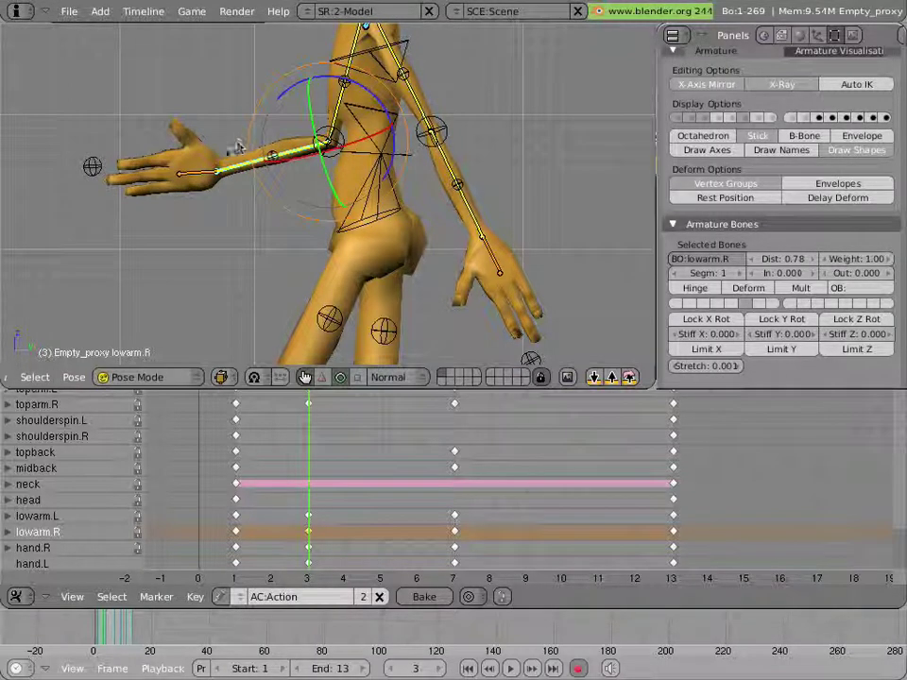
pyautogui.rightClick(200, 171)
pyautogui.press('r')
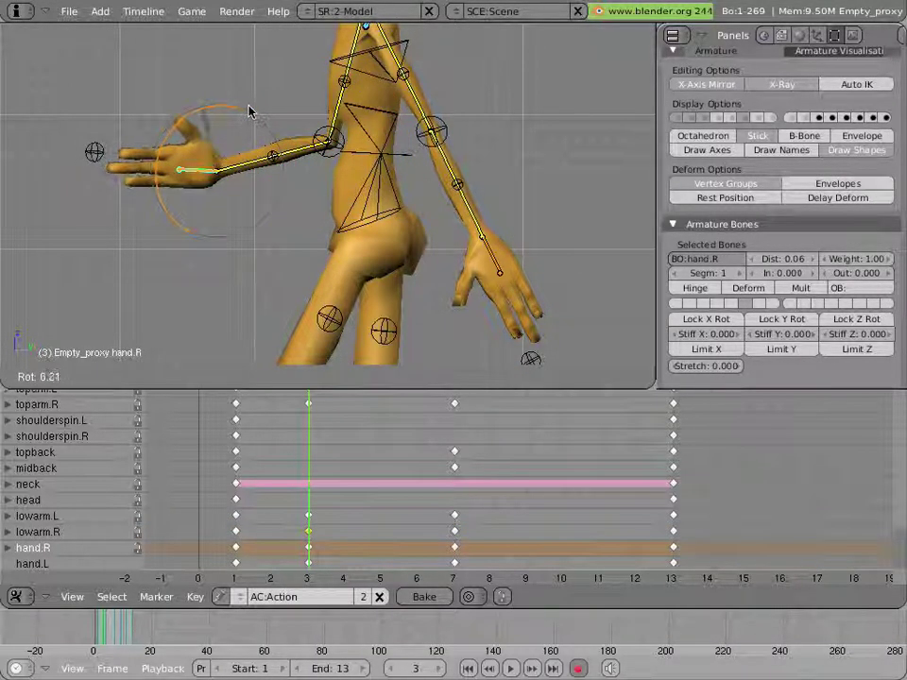
pyautogui.click(249, 107)
# Step: Rotate toparm.R slightly backward at frame 3
pyautogui.keyDown('shift'); pyautogui.moveTo(330, 89); pyautogui.dragTo(324, 162, button='middle'); pyautogui.keyUp('shift')
pyautogui.rightClick(354, 121)
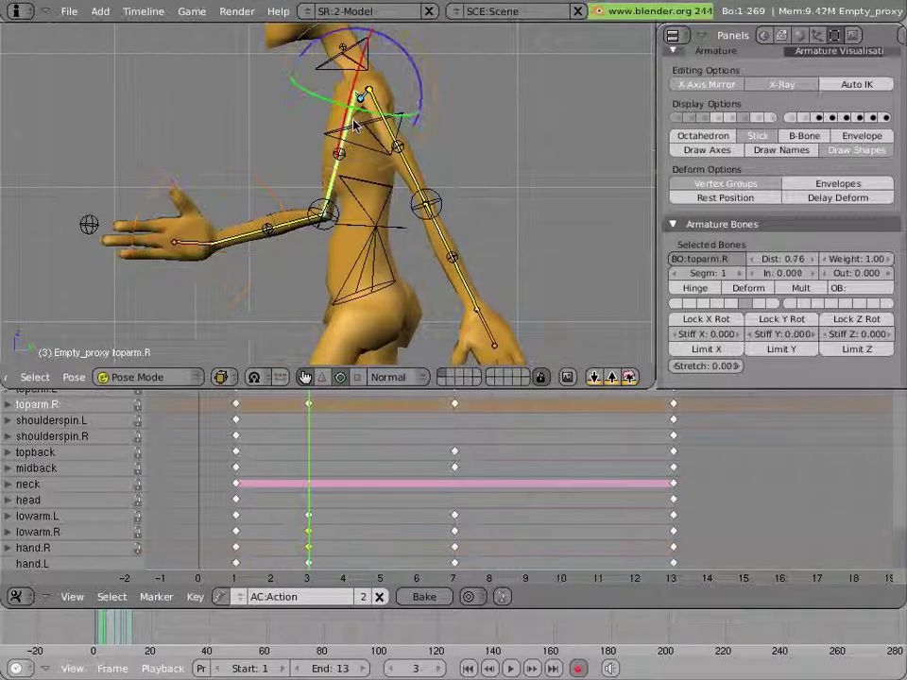
pyautogui.press('r')
pyautogui.click(387, 87)
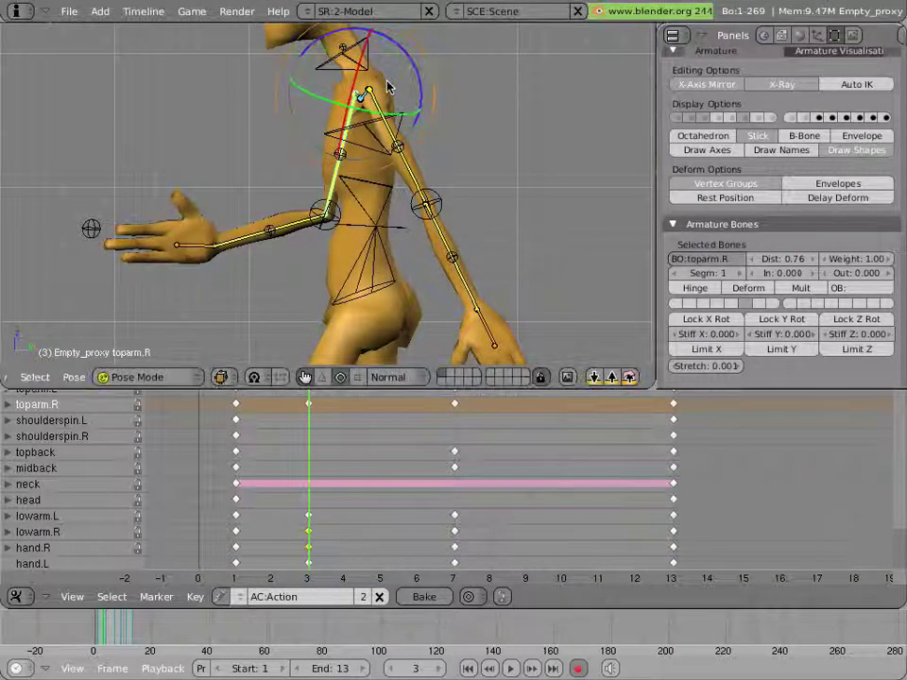
# Step: Rotate shoulderspin.R slightly at frame 7 to shift the right shoulder backward
pyautogui.rightClick(360, 97)
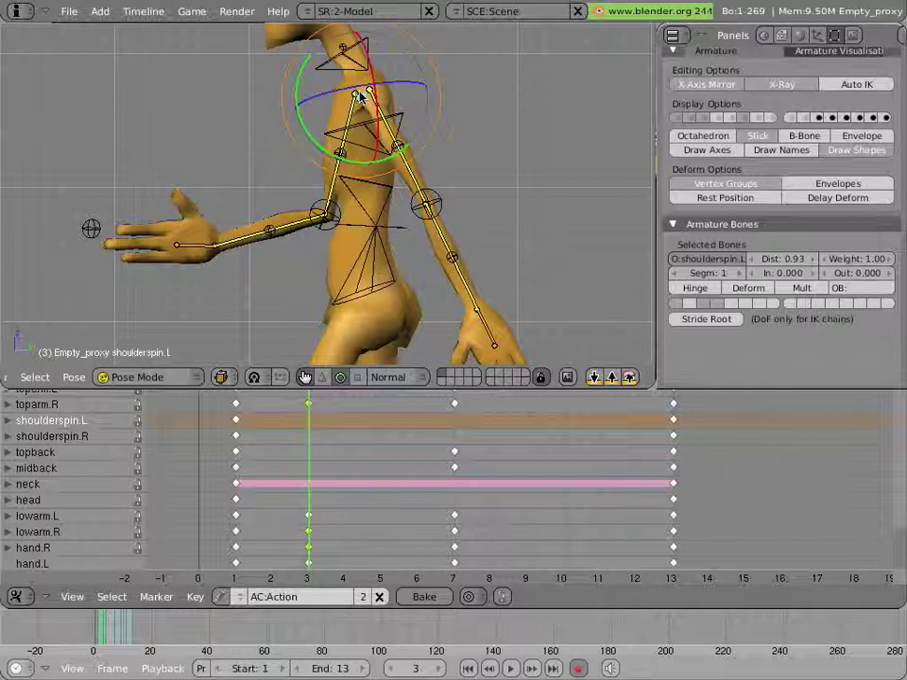
pyautogui.rightClick(359, 95)
pyautogui.moveTo(316, 406); pyautogui.dragTo(472, 441)
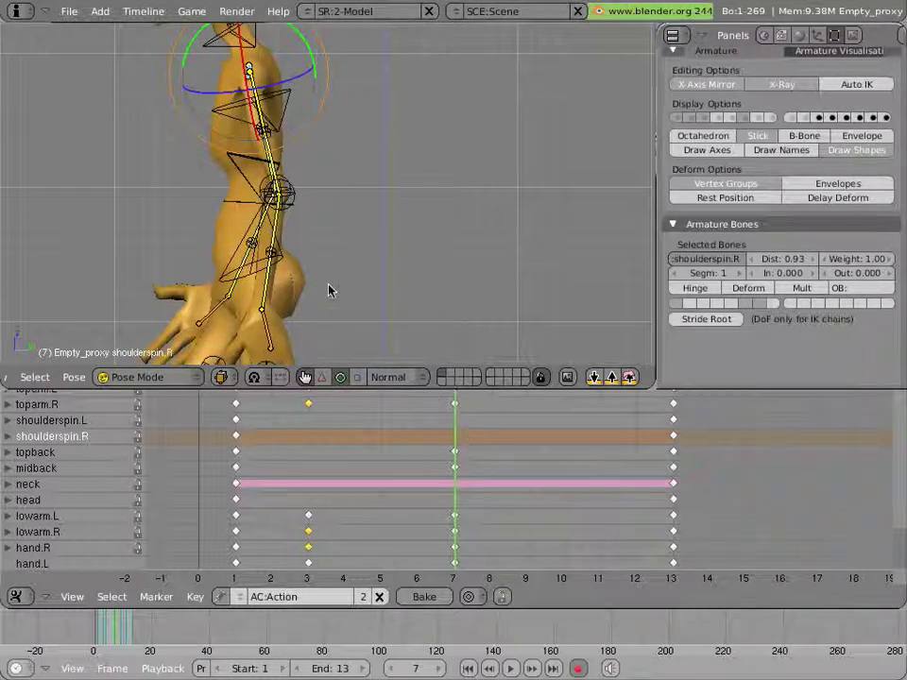
pyautogui.rightClick(276, 191)
pyautogui.rightClick(276, 191)
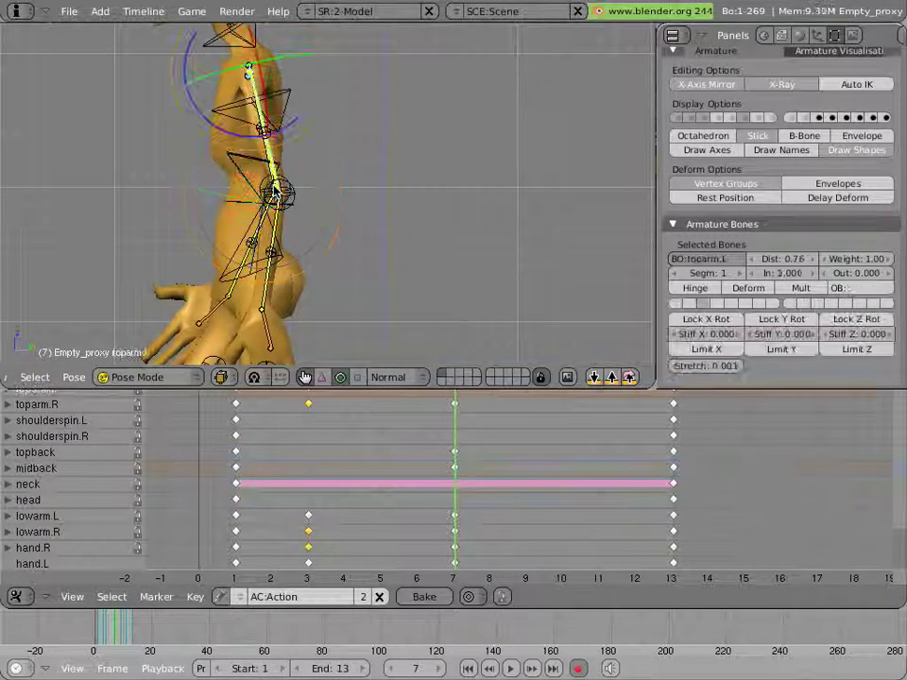
pyautogui.rightClick(276, 192)
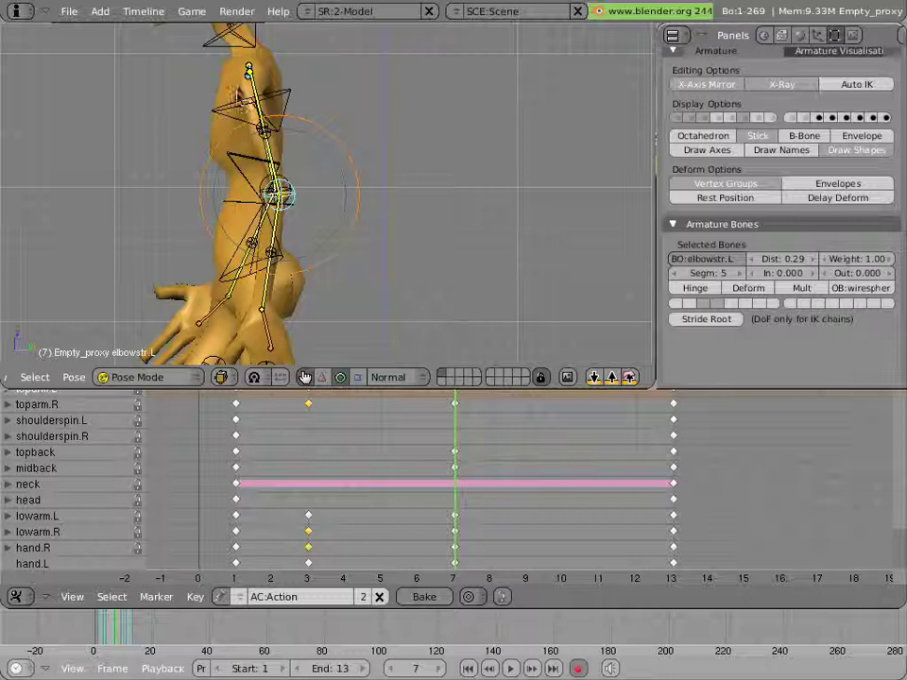
pyautogui.moveTo(180, 78); pyautogui.dragTo(246, 167, button='middle')
pyautogui.rightClick(280, 133)
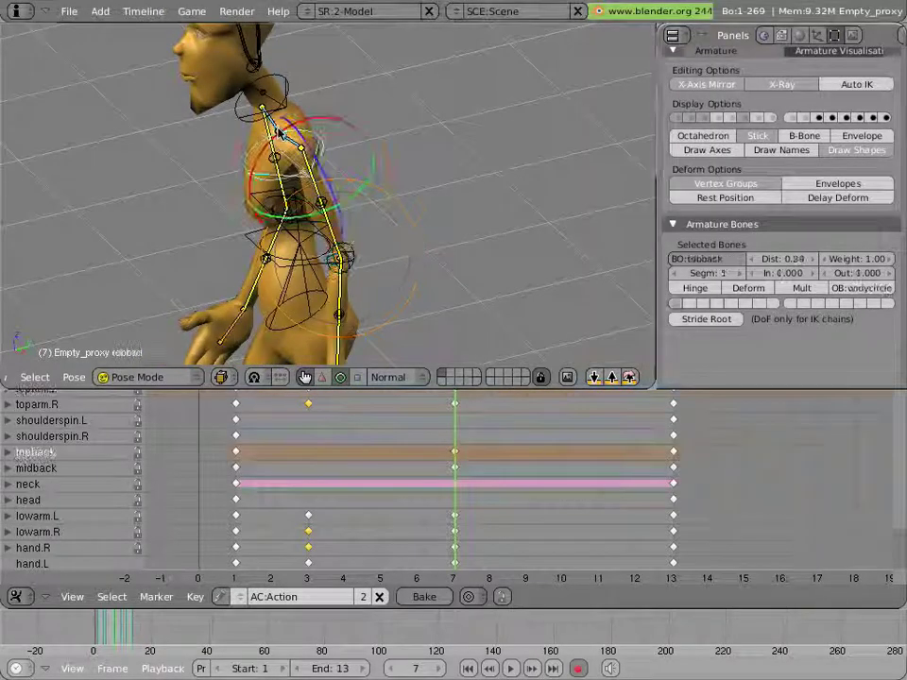
pyautogui.rightClick(276, 128)
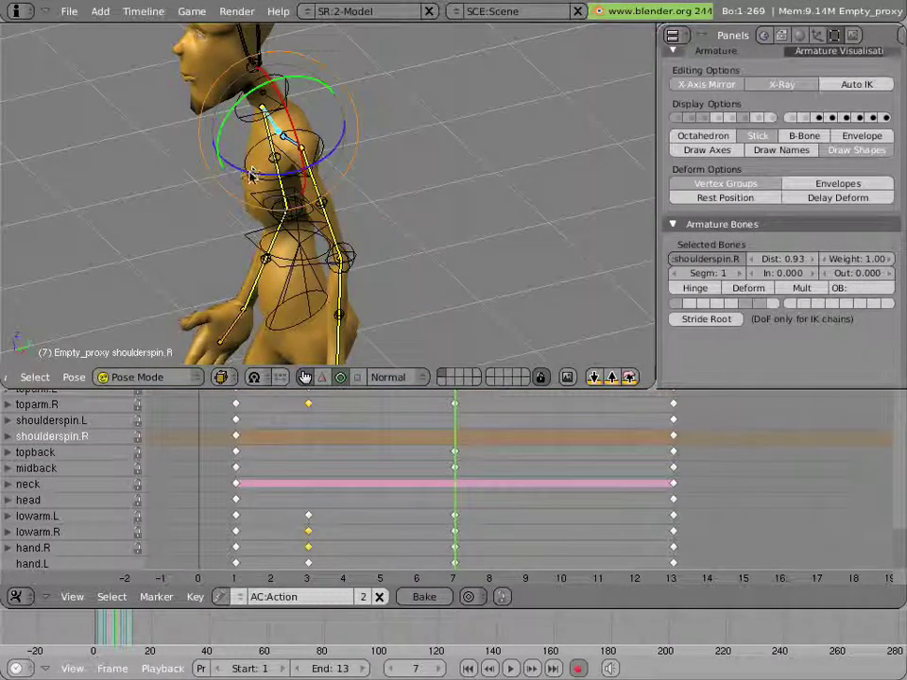
pyautogui.moveTo(250, 171); pyautogui.dragTo(257, 174)
# Step: Rotate toparm.R at frame 7 to swing the right elbow backward
pyautogui.rightClick(274, 149)
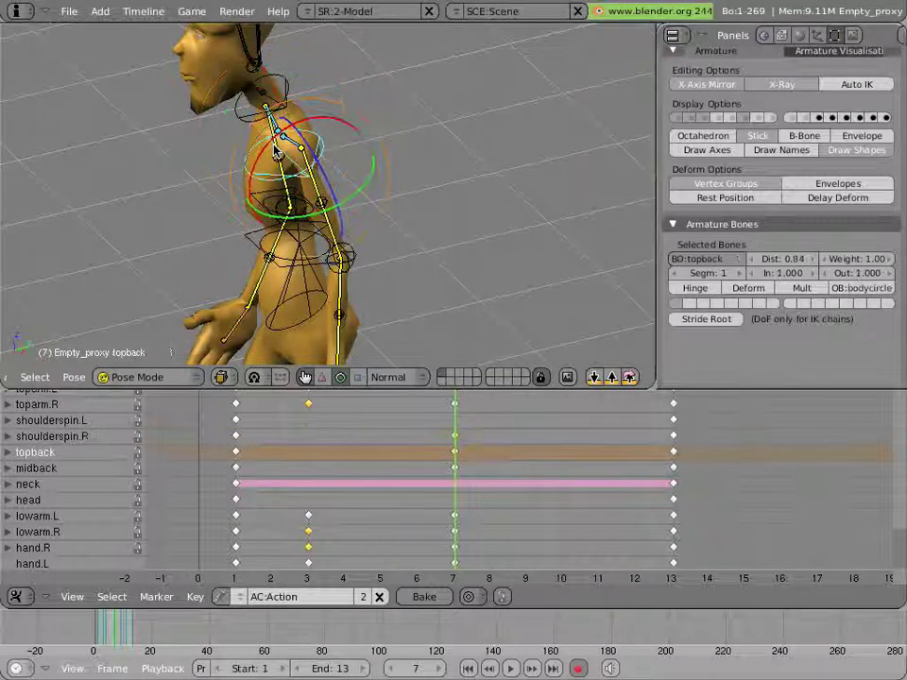
pyautogui.rightClick(228, 144)
pyautogui.press('r')
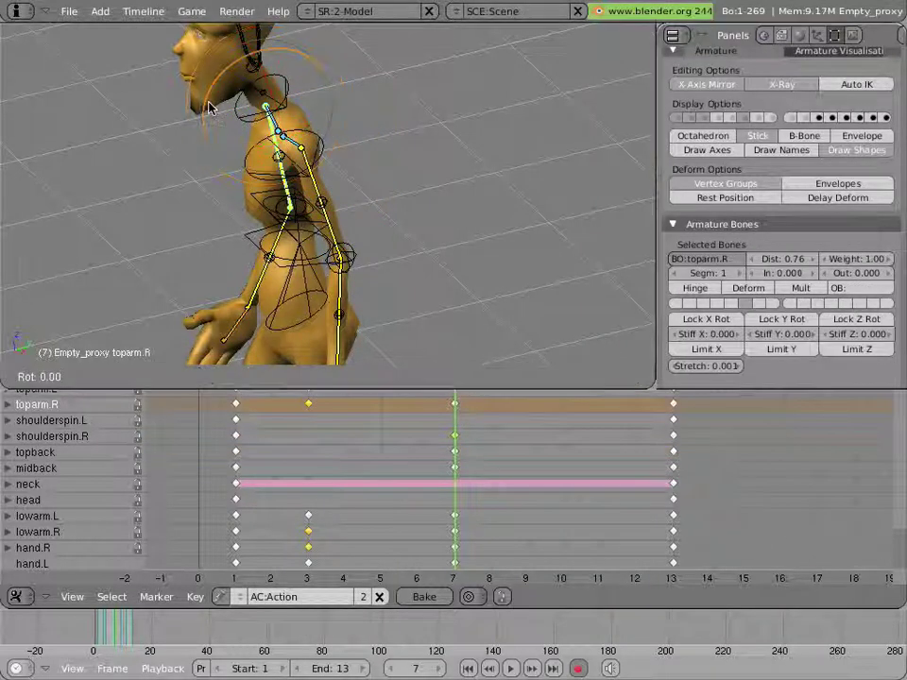
pyautogui.click(236, 168)
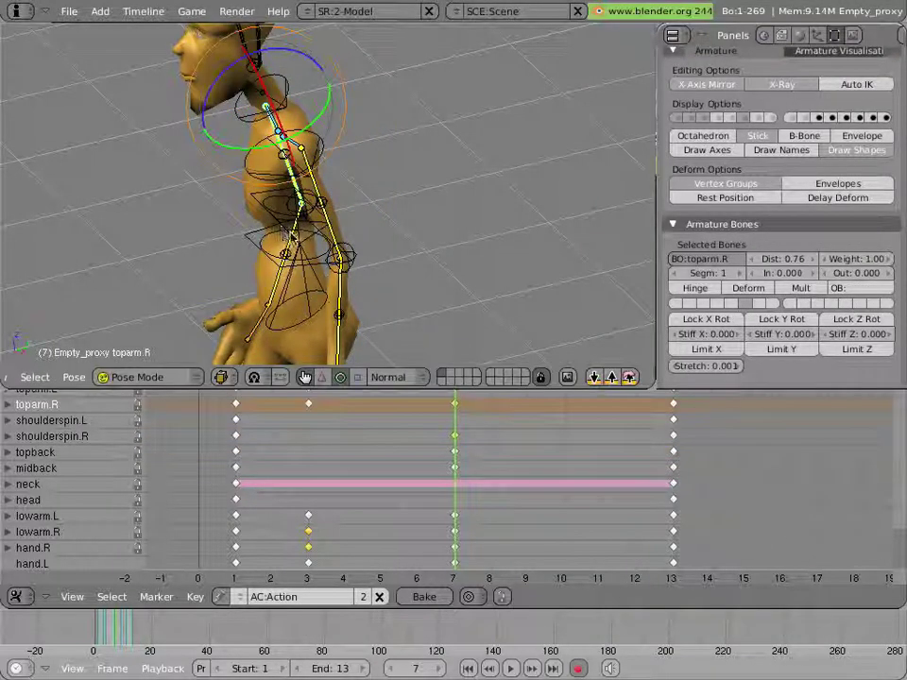
# Step: Rotate lowarm.R at frame 7 to bend the right forearm slightly forward
pyautogui.rightClick(291, 236)
pyautogui.rightClick(293, 238)
pyautogui.rightClick(295, 242)
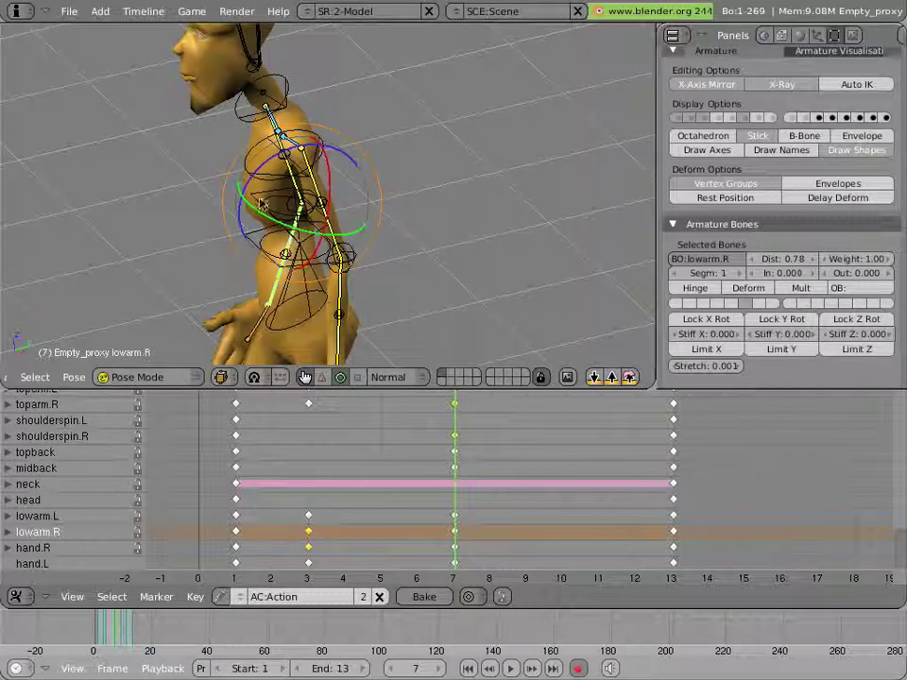
pyautogui.press('r')
pyautogui.click(243, 300)
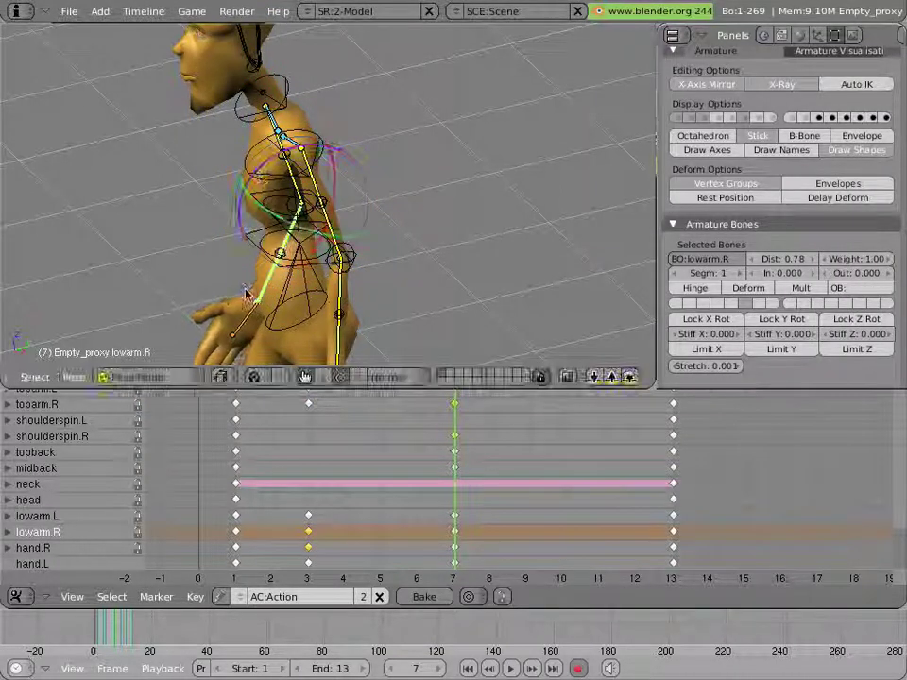
# Step: Rotate hand.R slightly forward at frame 7
pyautogui.rightClick(247, 304)
pyautogui.press('r')
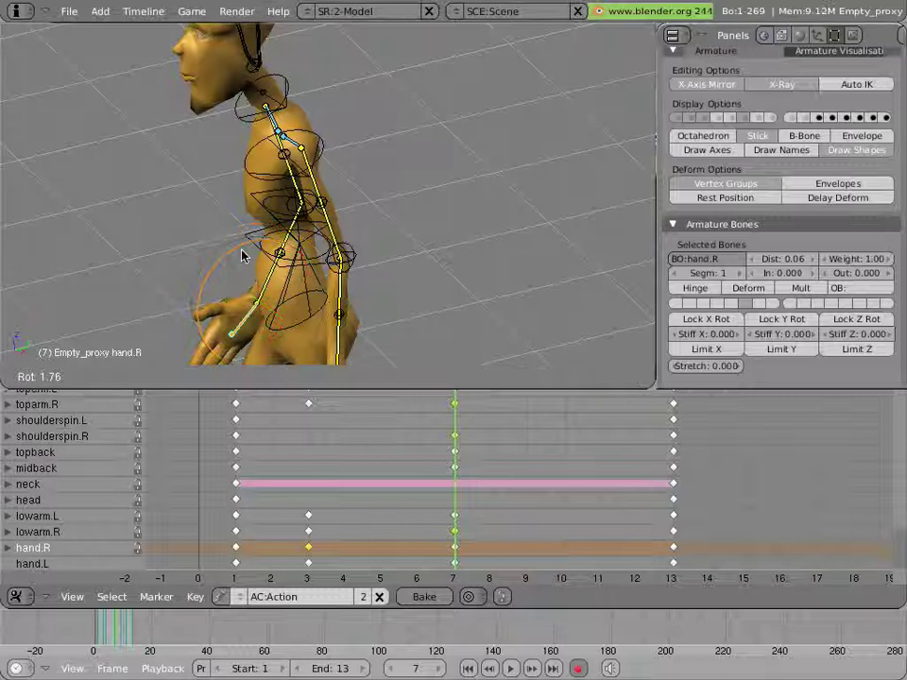
pyautogui.moveTo(248, 257); pyautogui.dragTo(252, 257)
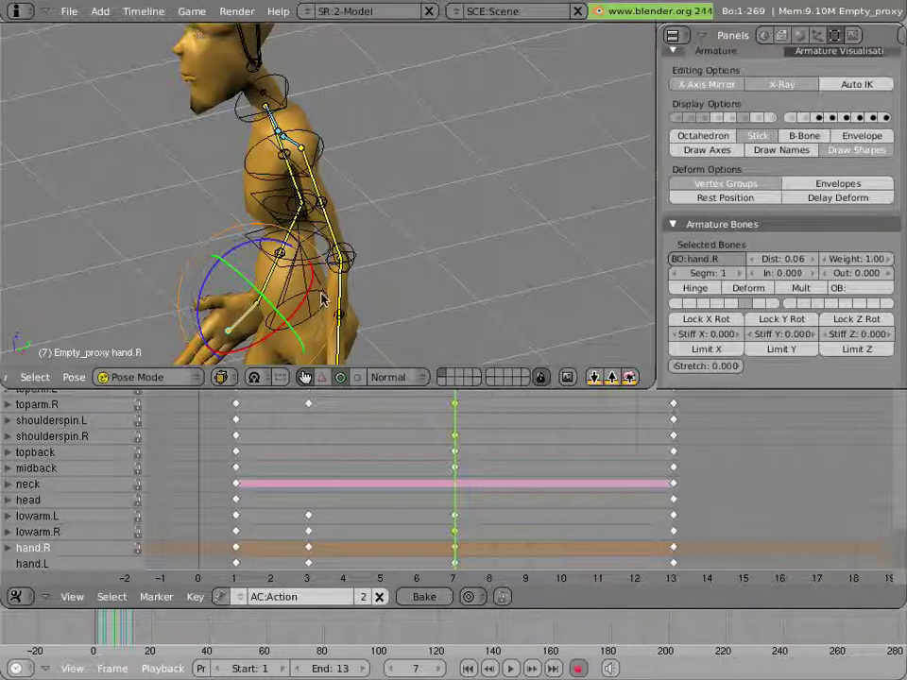
# Step: From the side view, rotate toparm.R at frame 11 to swing the right upper arm slightly farther back
pyautogui.press('KP_3')
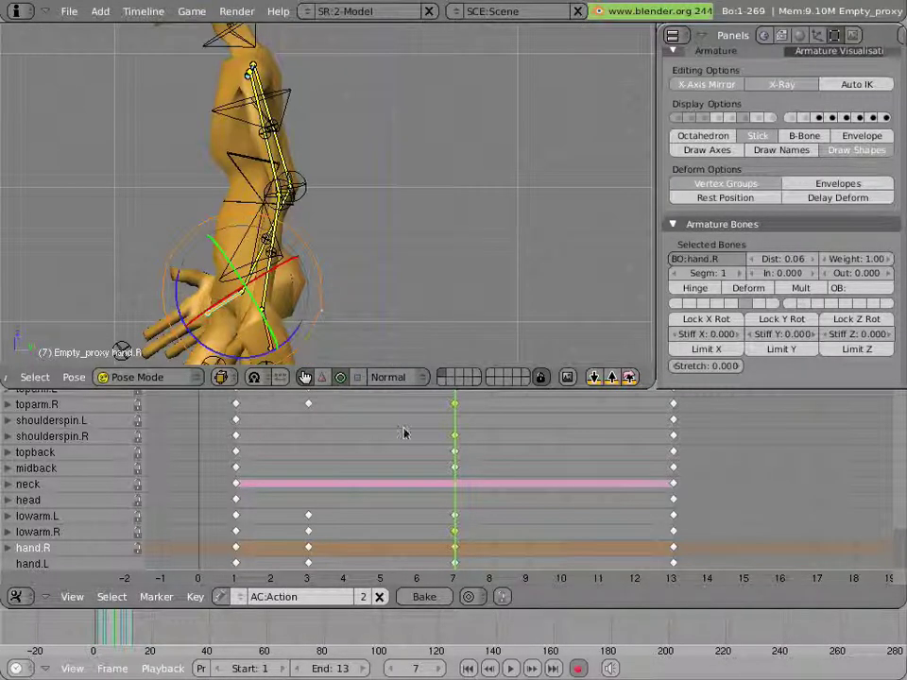
pyautogui.moveTo(452, 443); pyautogui.dragTo(491, 463)
pyautogui.moveTo(585, 472); pyautogui.dragTo(620, 472)
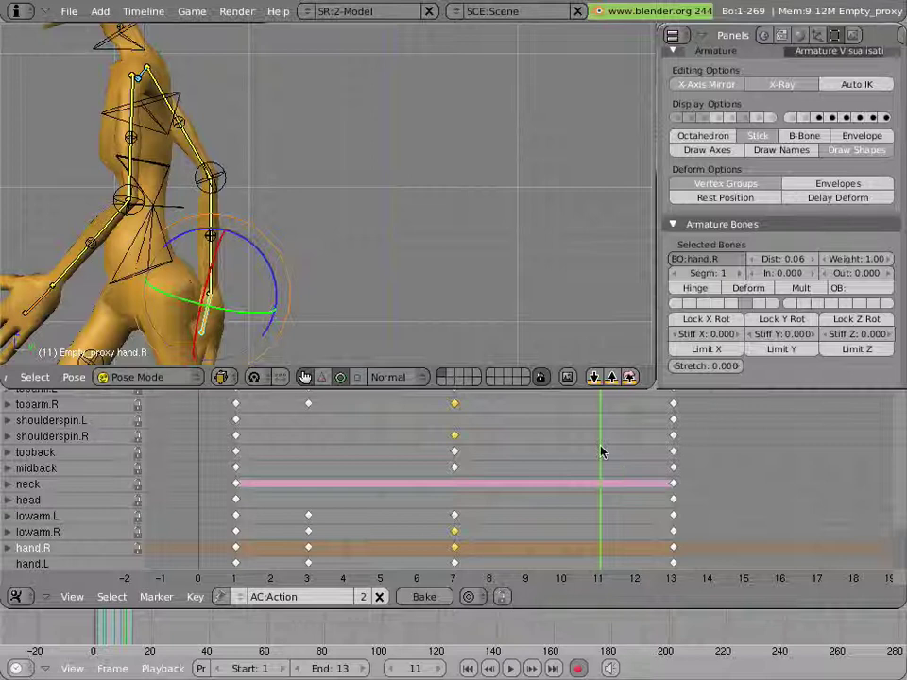
pyautogui.moveTo(601, 450); pyautogui.dragTo(598, 561, button='middle')
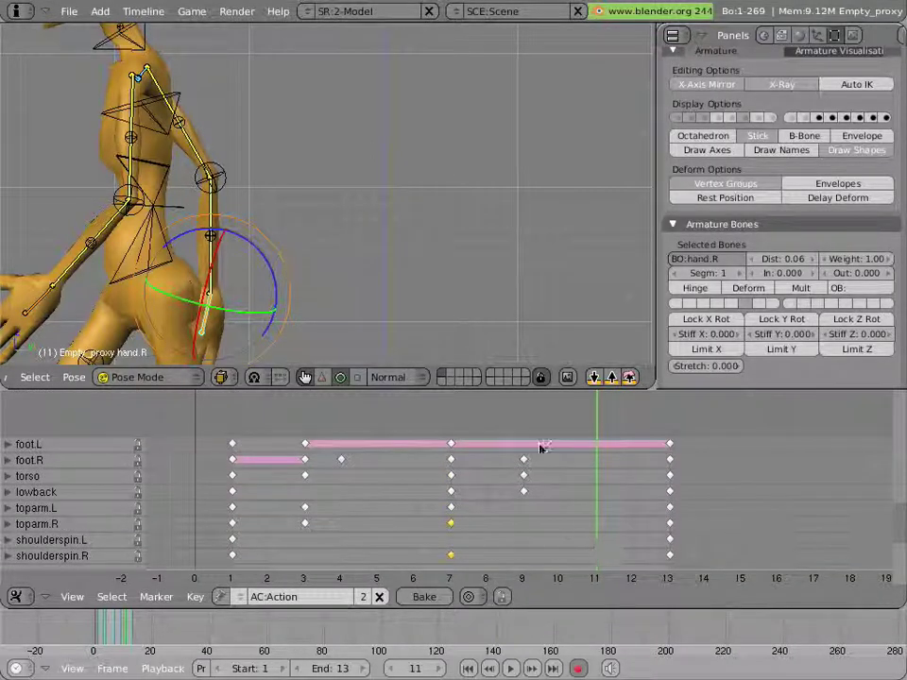
pyautogui.rightClick(209, 215)
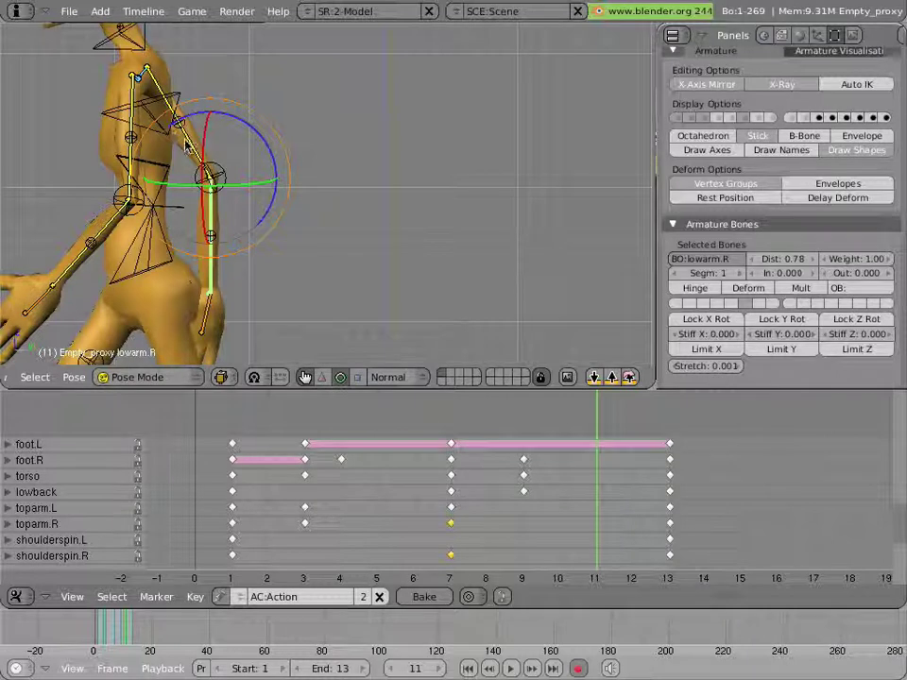
pyautogui.rightClick(188, 144)
pyautogui.moveTo(204, 107); pyautogui.dragTo(243, 138)
# Step: Rotate hand.R at frame 11 to bend the right hand forward at the wrist
pyautogui.rightClick(213, 204)
pyautogui.rightClick(199, 310)
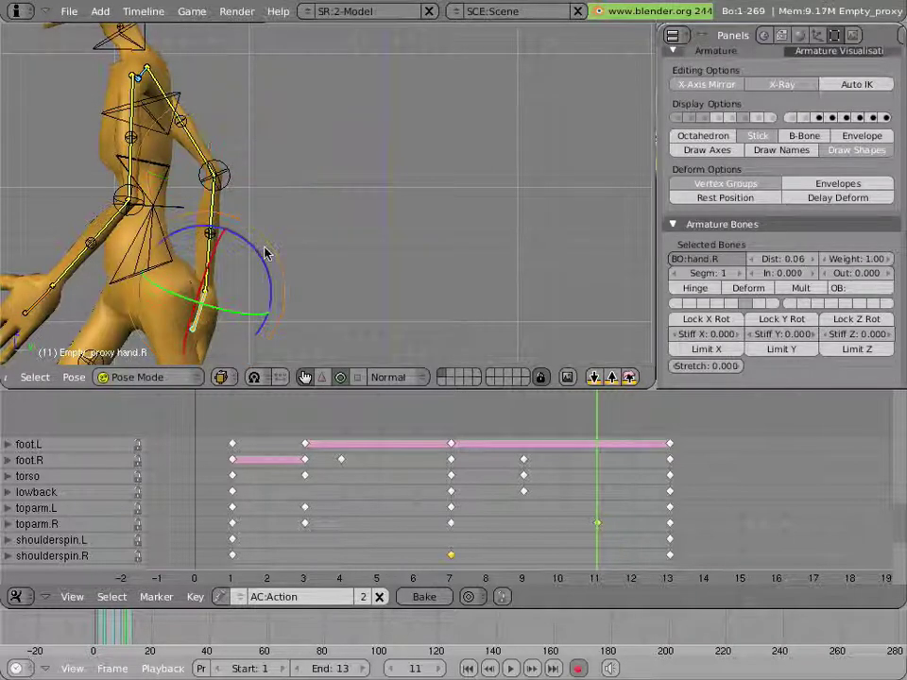
pyautogui.moveTo(257, 253); pyautogui.dragTo(268, 293)
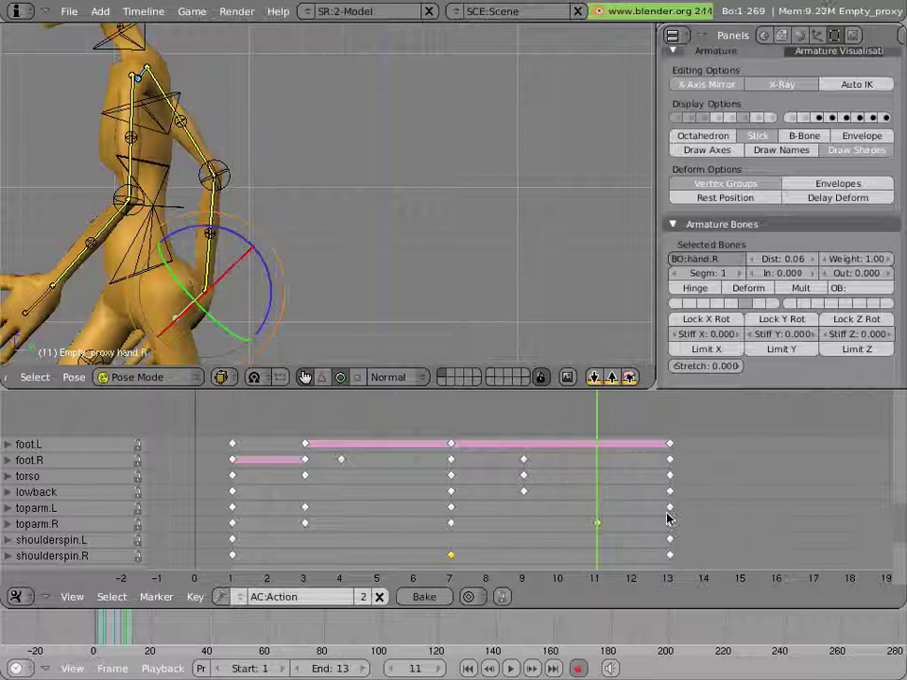
# Step: Play and scrub through frames 1 to 13 from the side to examine the swing of both arms
pyautogui.moveTo(667, 517); pyautogui.dragTo(273, 475)
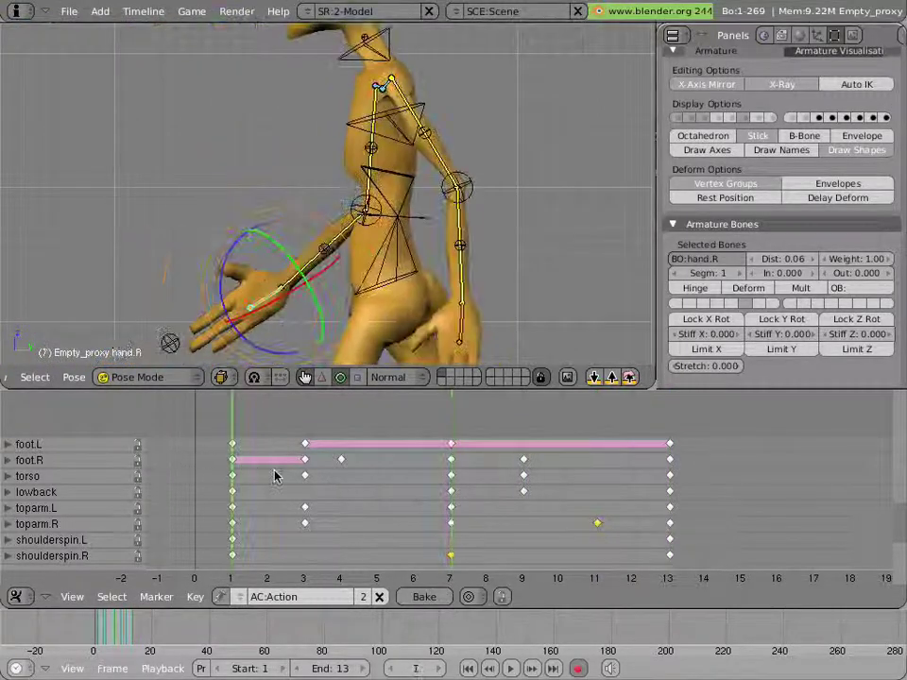
pyautogui.hotkey('alt', 'a')
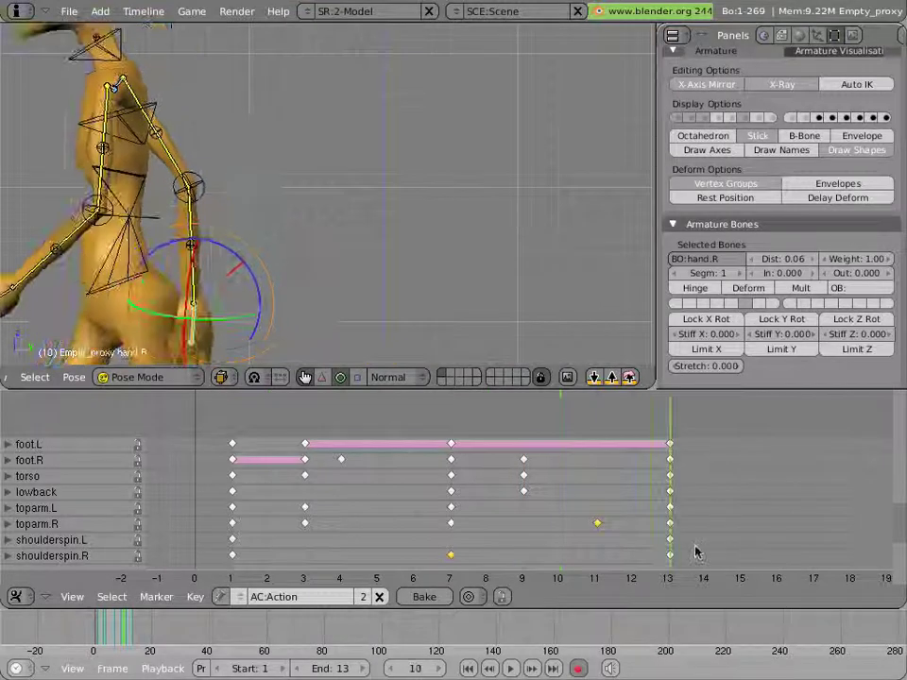
pyautogui.moveTo(695, 546); pyautogui.dragTo(272, 491)
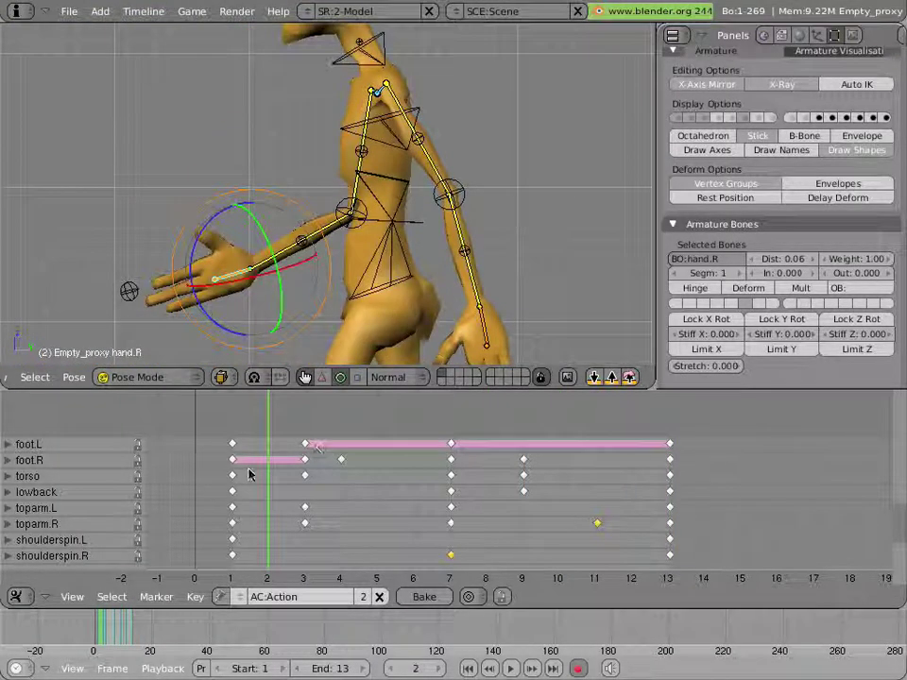
pyautogui.press('Left')
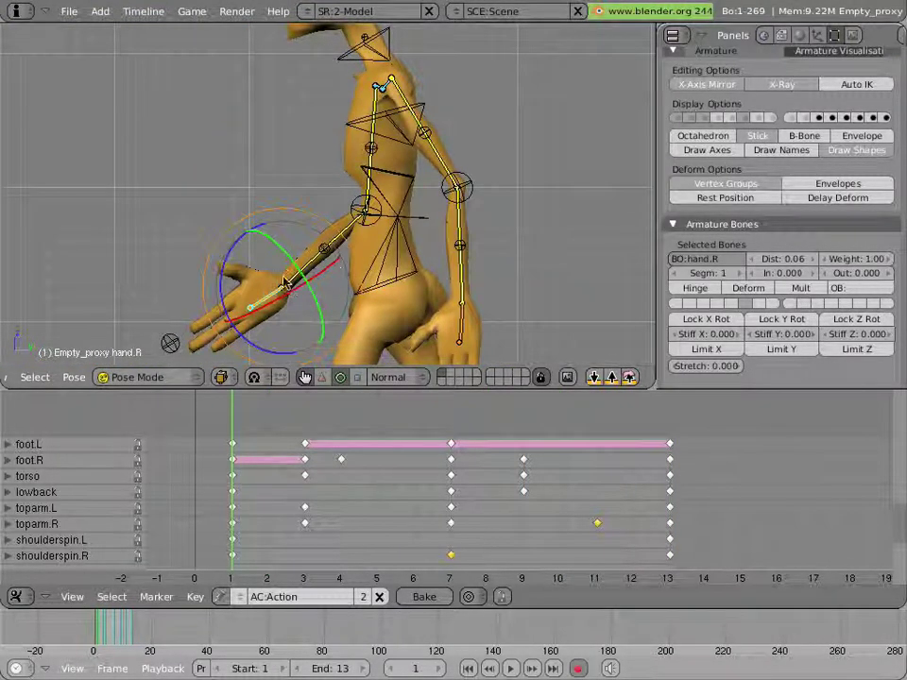
pyautogui.rightClick(369, 166)
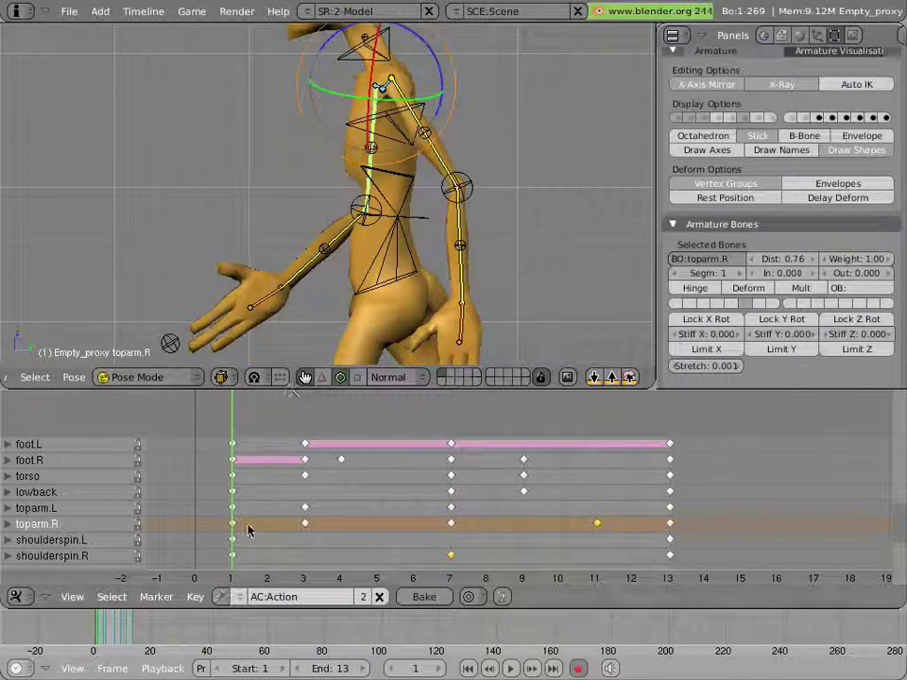
pyautogui.moveTo(247, 531); pyautogui.dragTo(368, 540)
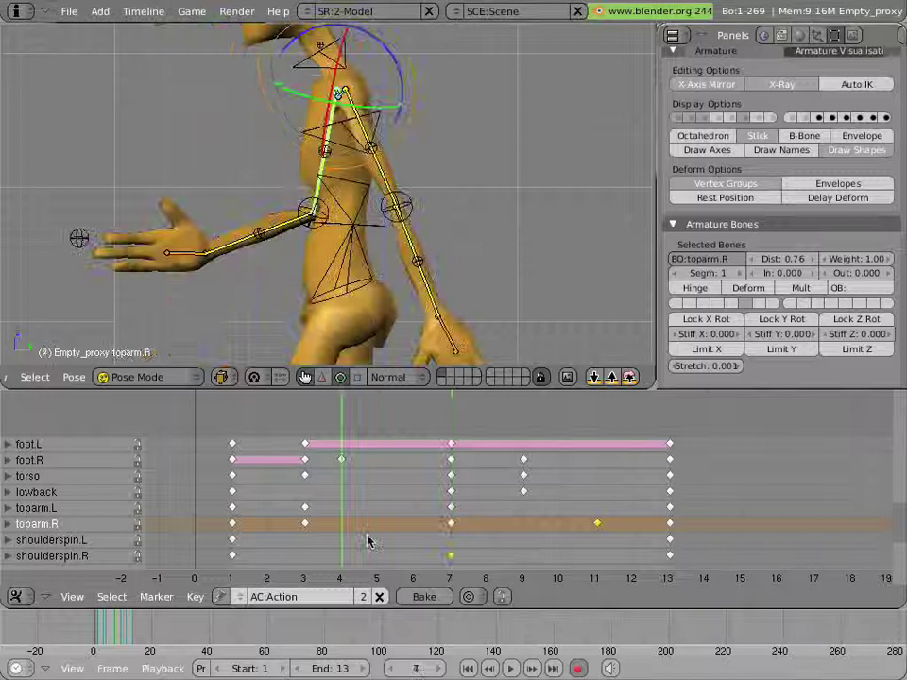
pyautogui.rightClick(434, 304)
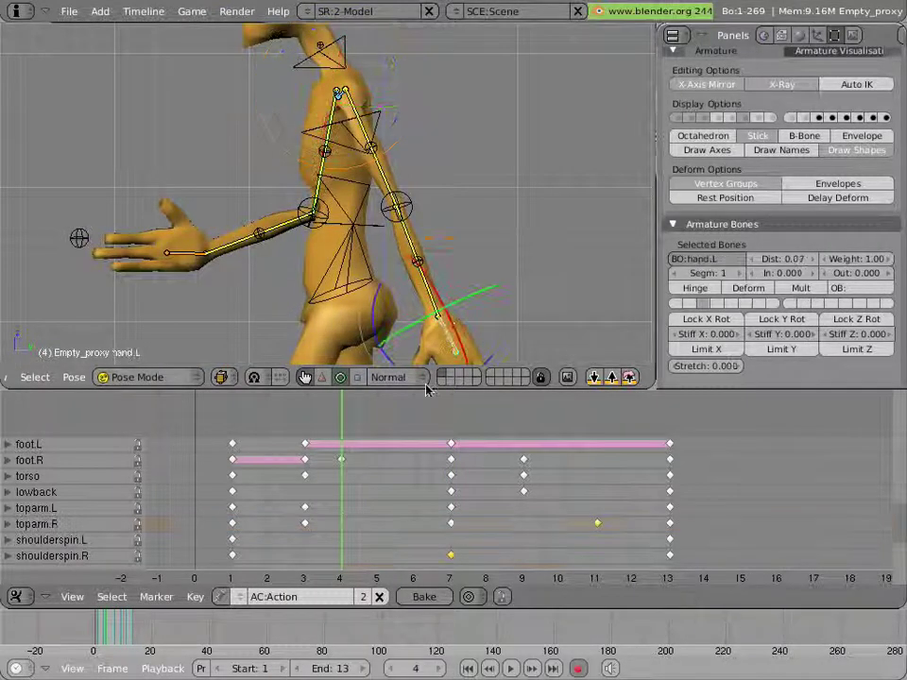
pyautogui.moveTo(414, 476); pyautogui.dragTo(189, 430)
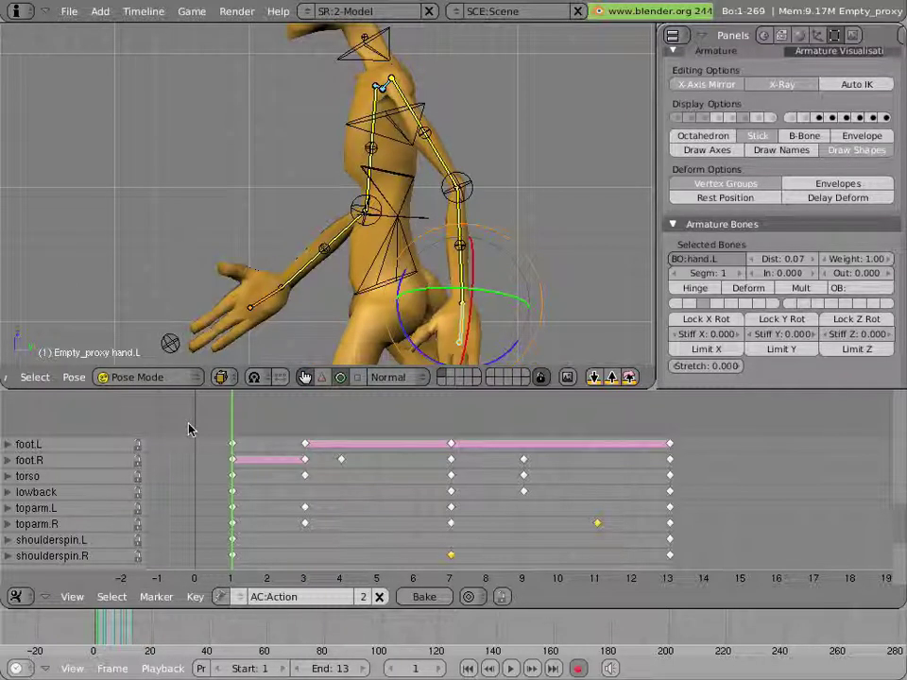
# Step: Copy the frame 1 pose of hand.R, lowarm.R, toparm.R and shoulderspin.R and paste it flipped onto the left arm at frame 13
pyautogui.rightClick(266, 307)
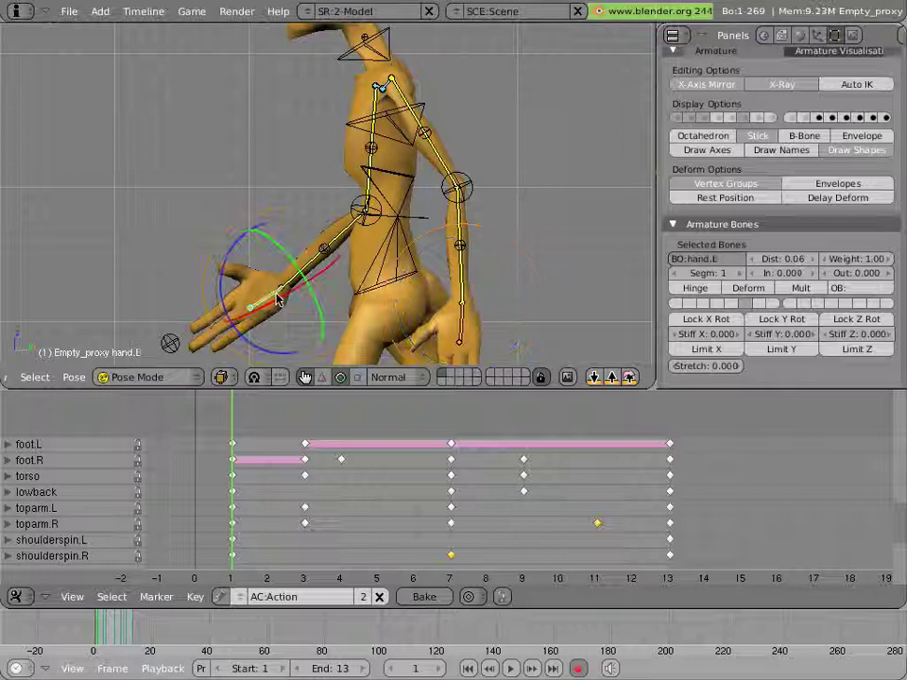
pyautogui.keyDown('shift'); pyautogui.rightClick(292, 280); pyautogui.keyUp('shift')
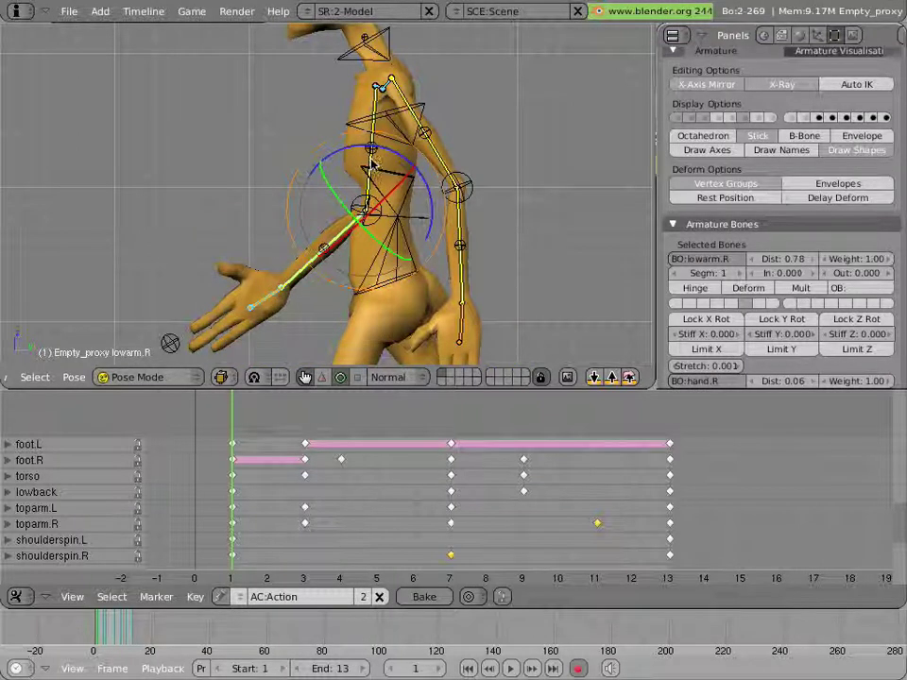
pyautogui.rightClick(373, 163)
pyautogui.keyDown('shift'); pyautogui.rightClick(381, 88); pyautogui.keyUp('shift')
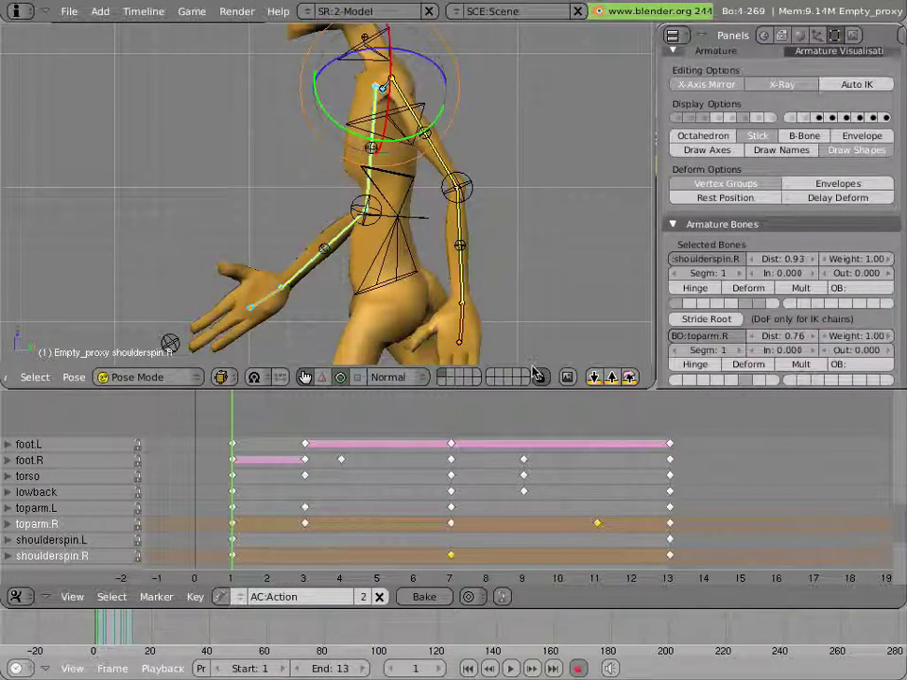
pyautogui.press('r')
pyautogui.press('Escape')
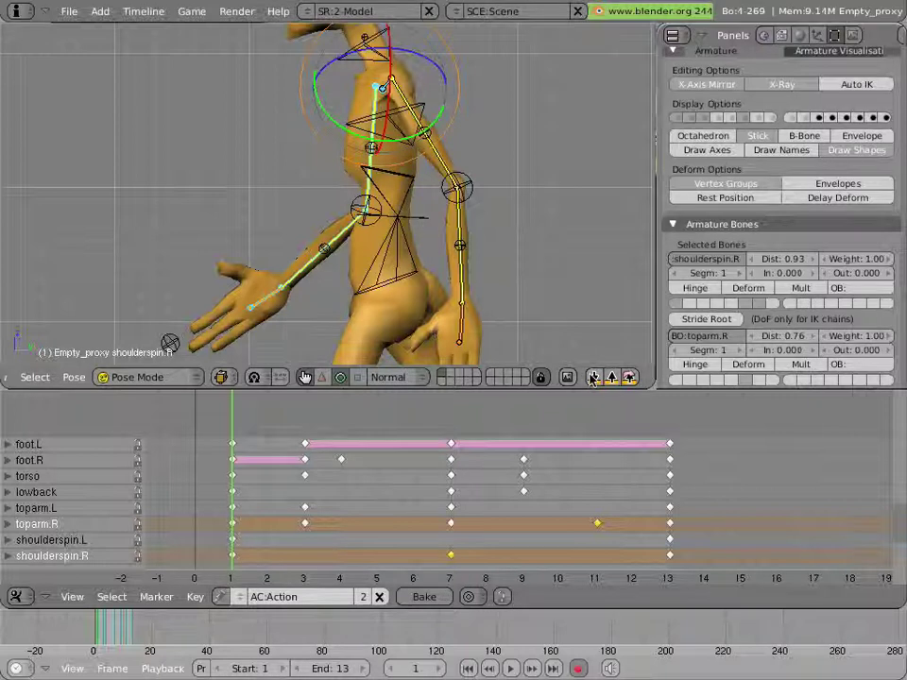
pyautogui.click(667, 480)
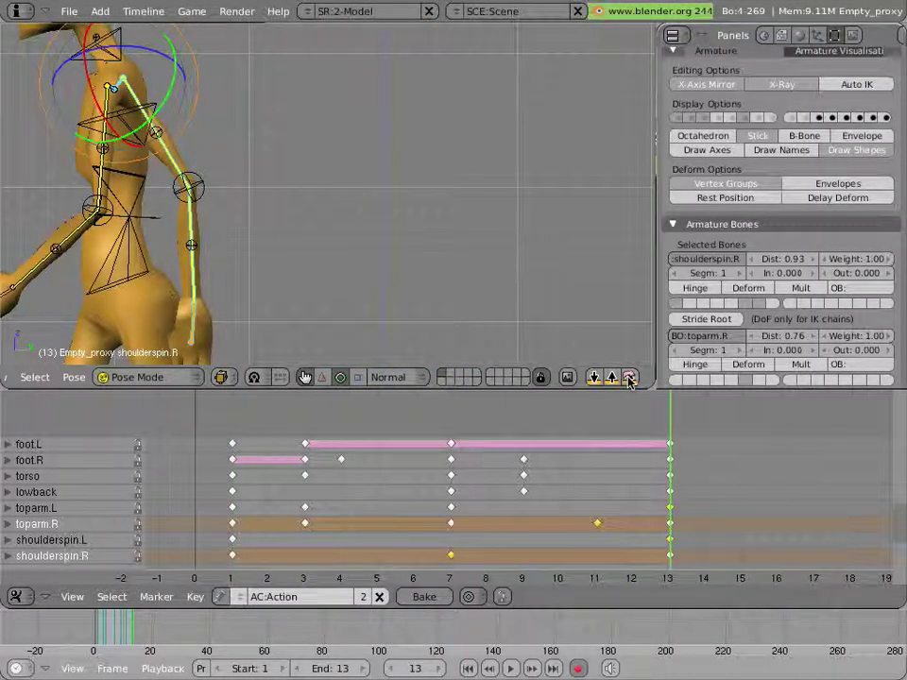
pyautogui.moveTo(611, 411); pyautogui.dragTo(116, 427)
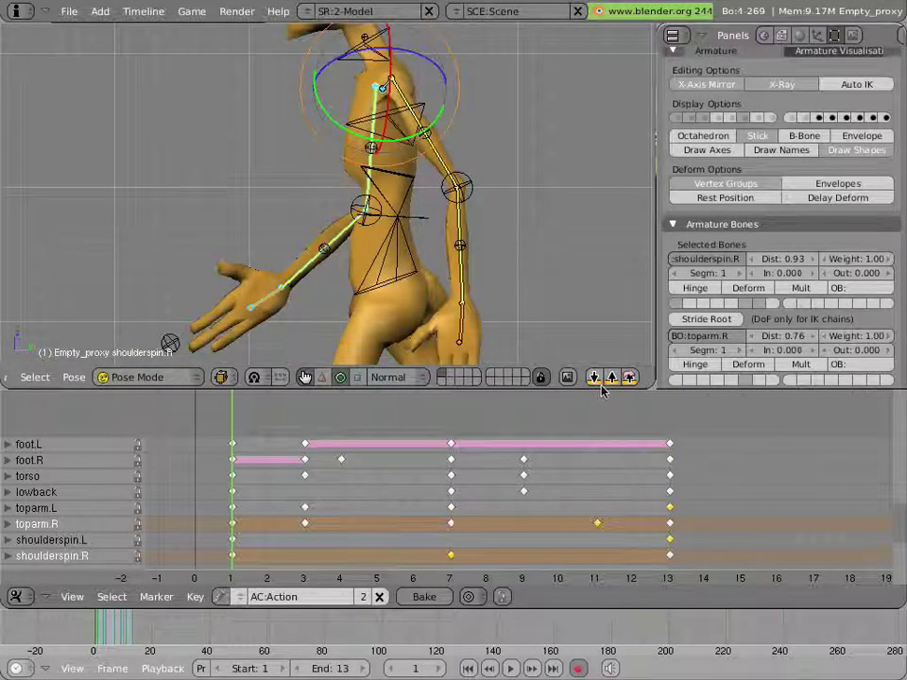
pyautogui.moveTo(641, 409); pyautogui.dragTo(673, 413)
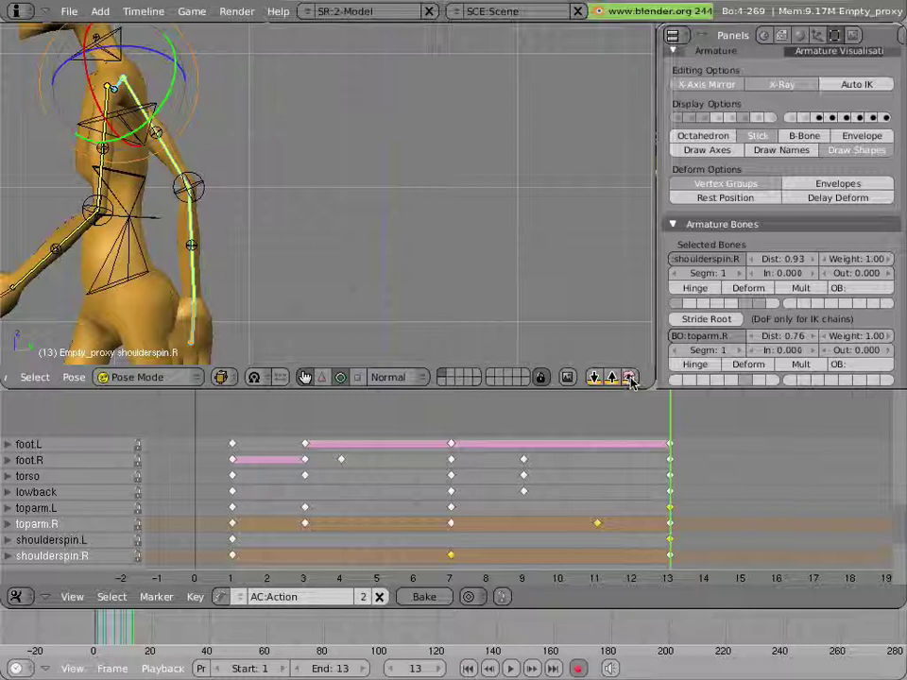
# Step: Copy the frame 13 pose of hand.R, lowarm.R, toparm.R and shoulderspin.R and paste it flipped onto the left arm at frame 1
pyautogui.moveTo(650, 414); pyautogui.dragTo(144, 358)
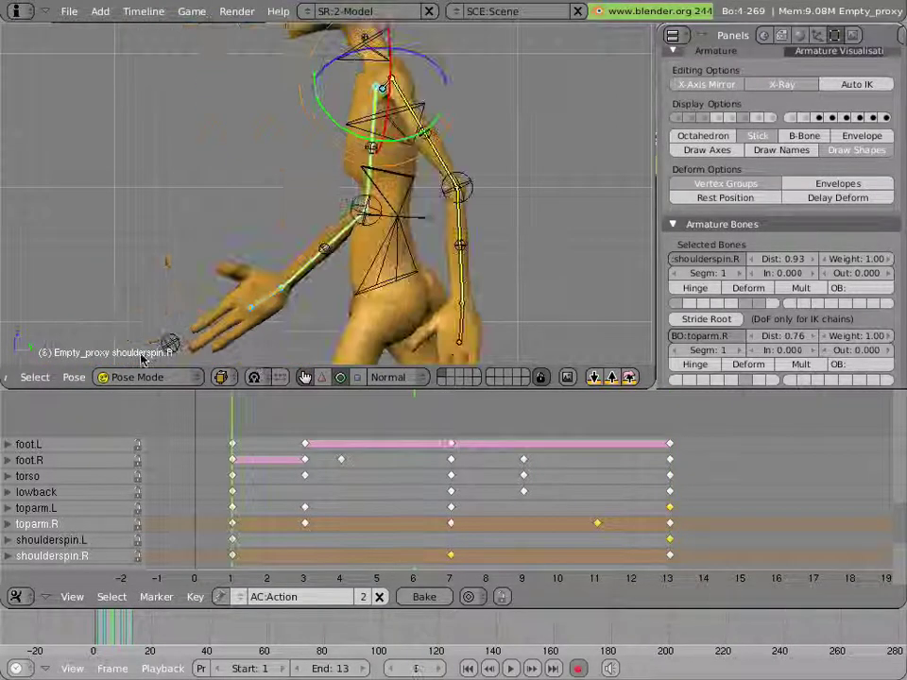
pyautogui.rightClick(459, 300)
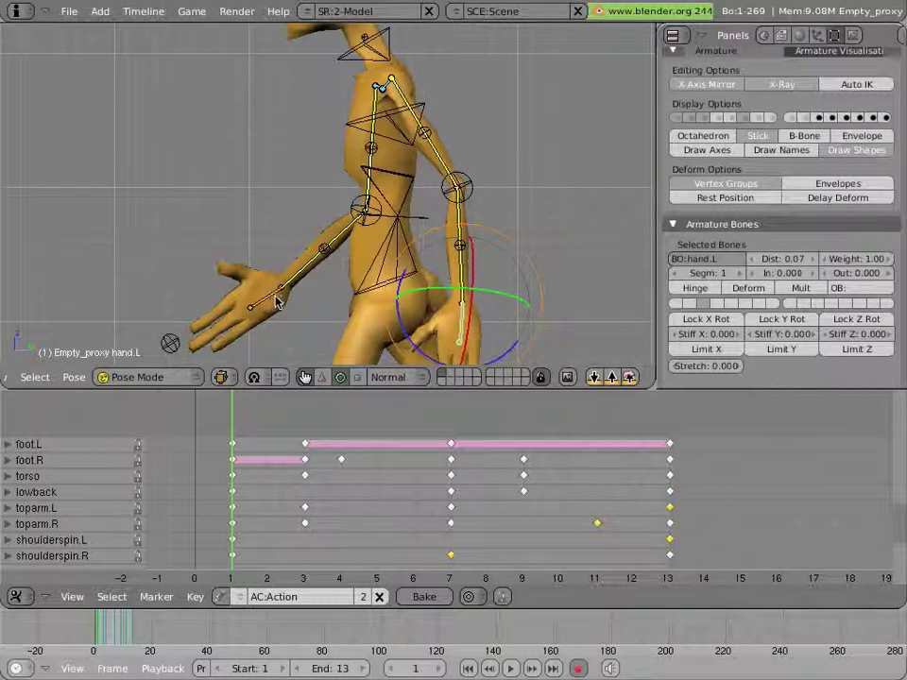
pyautogui.rightClick(303, 289)
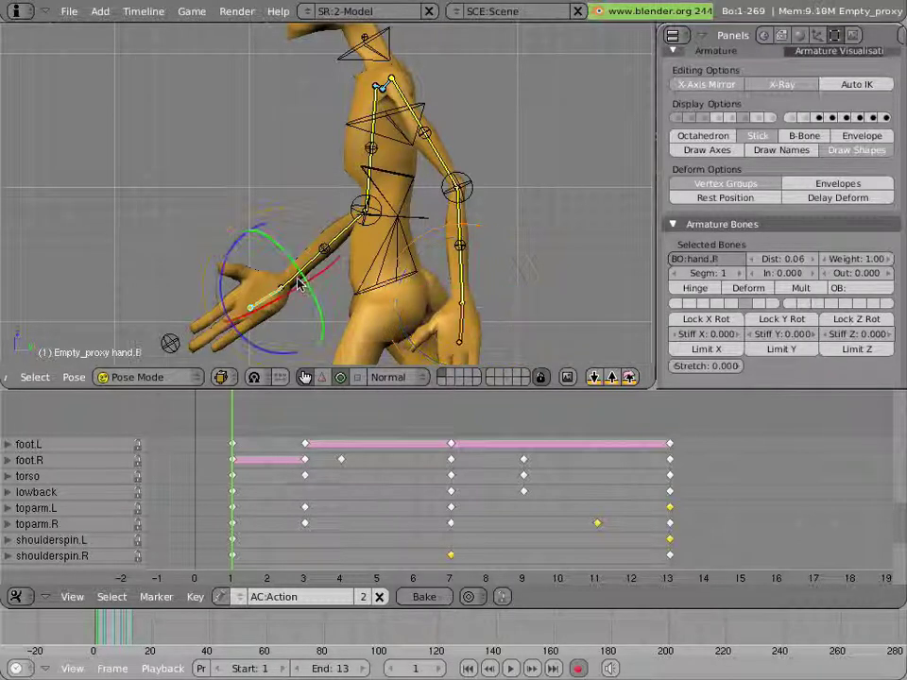
pyautogui.keyDown('shift'); pyautogui.rightClick(301, 274); pyautogui.keyUp('shift')
pyautogui.keyDown('shift'); pyautogui.rightClick(368, 183); pyautogui.keyUp('shift')
pyautogui.keyDown('shift'); pyautogui.rightClick(373, 93); pyautogui.keyUp('shift')
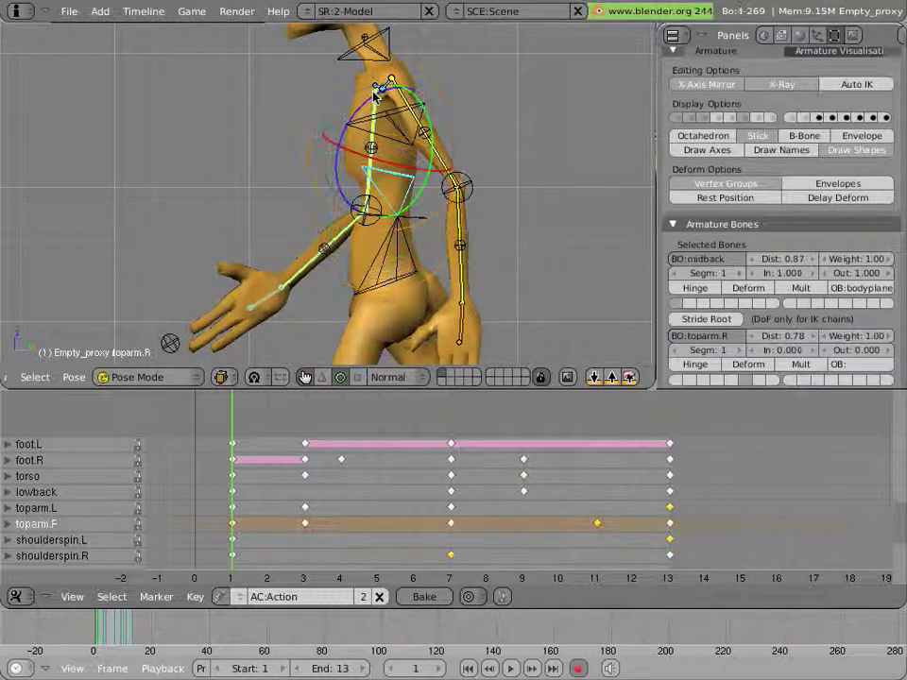
pyautogui.keyDown('shift'); pyautogui.rightClick(380, 87); pyautogui.keyUp('shift')
pyautogui.keyDown('shift'); pyautogui.rightClick(399, 168); pyautogui.keyUp('shift')
pyautogui.keyDown('shift'); pyautogui.rightClick(398, 168); pyautogui.keyUp('shift')
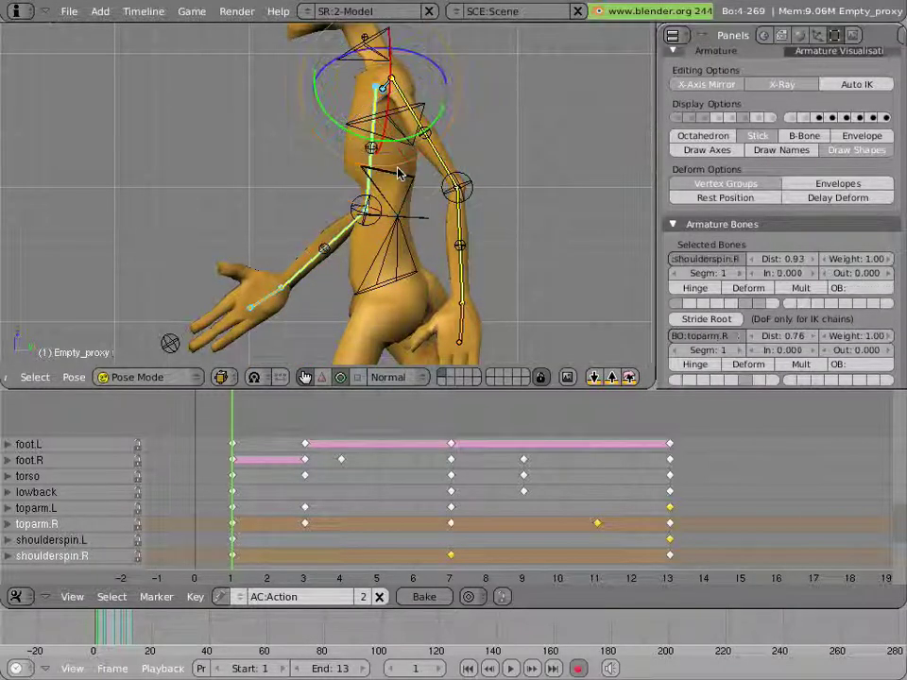
pyautogui.hotkey('shift', 'Right')
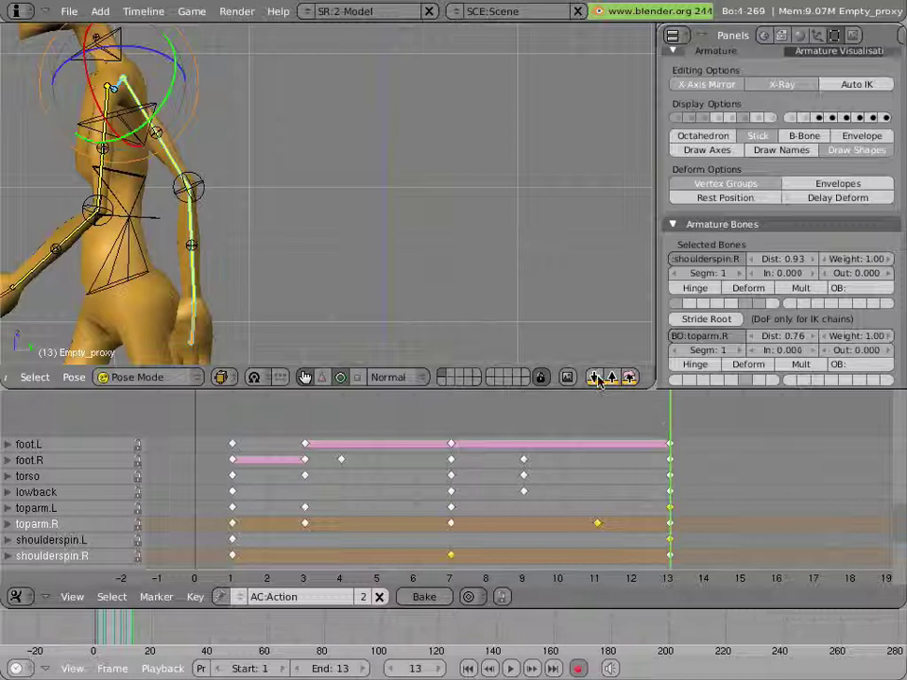
# Step: At frame 3, rotate hand.L backward at the wrist and swing lowarm.L slightly backward
pyautogui.click(309, 469)
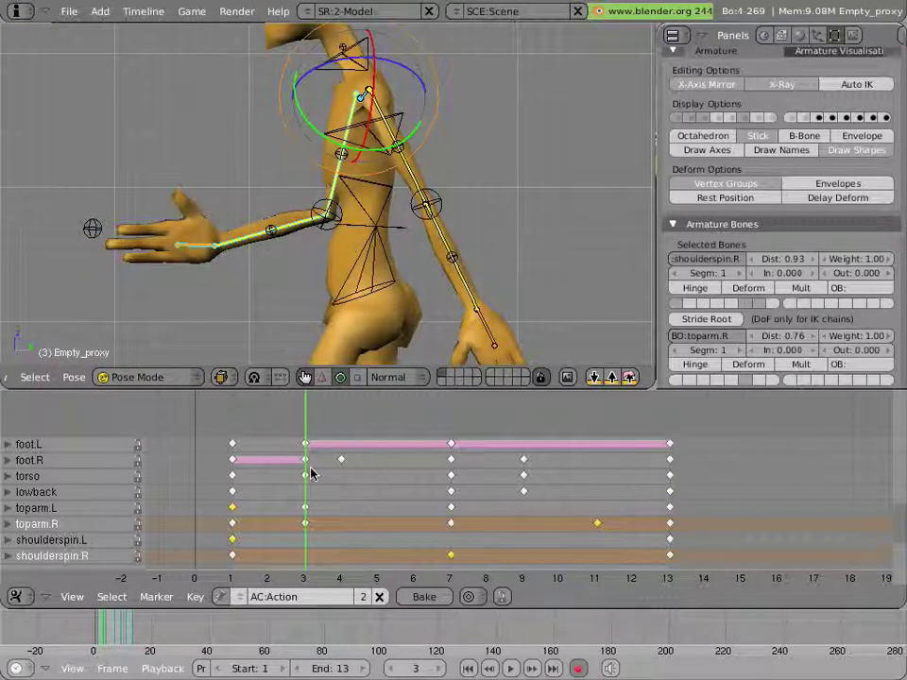
pyautogui.rightClick(482, 326)
pyautogui.moveTo(333, 486); pyautogui.dragTo(312, 474)
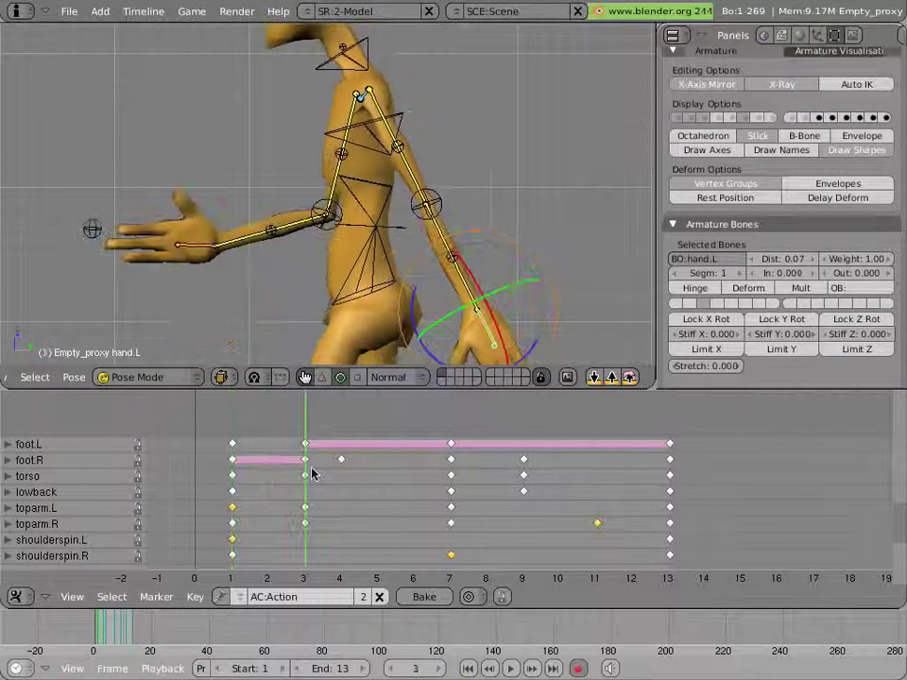
pyautogui.press('r')
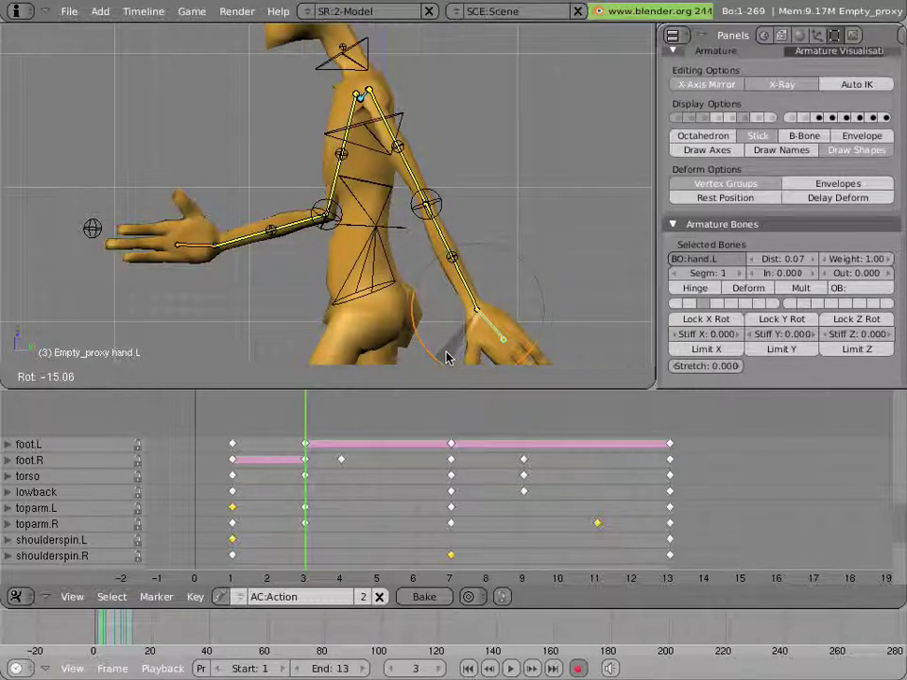
pyautogui.click(454, 357)
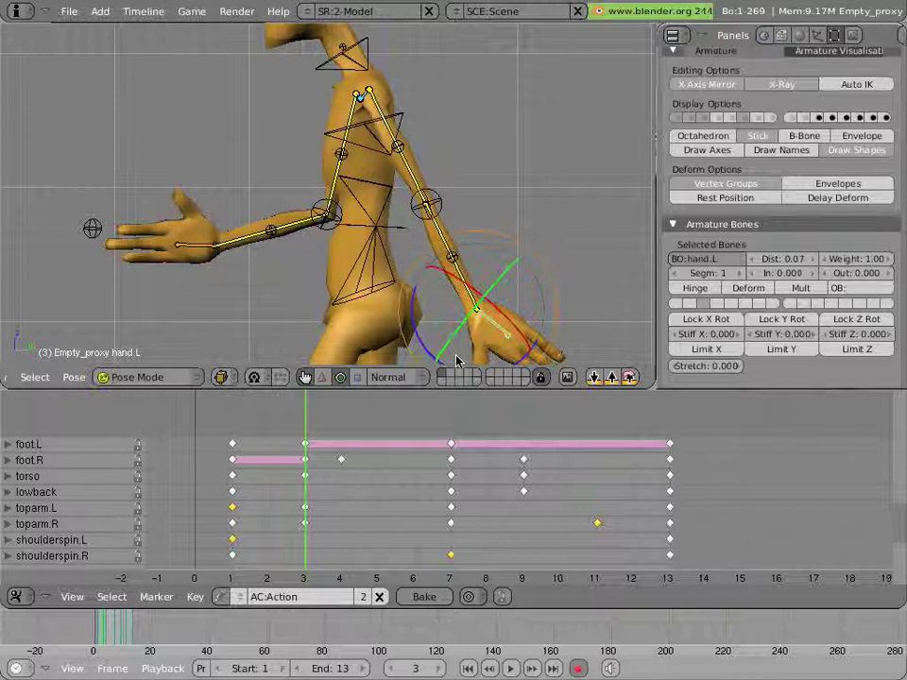
pyautogui.rightClick(434, 253)
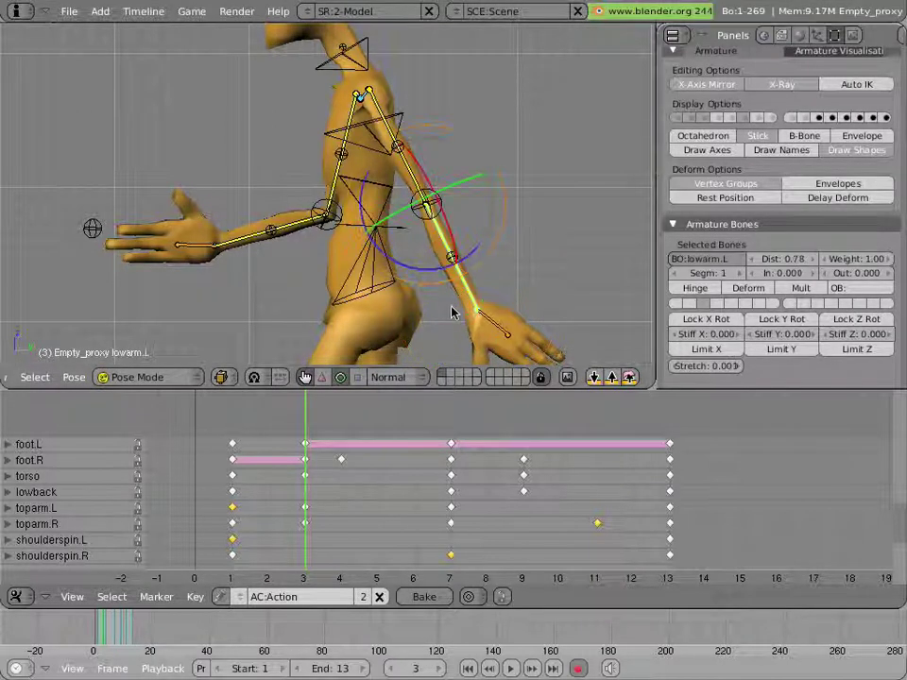
pyautogui.moveTo(429, 267); pyautogui.dragTo(432, 269)
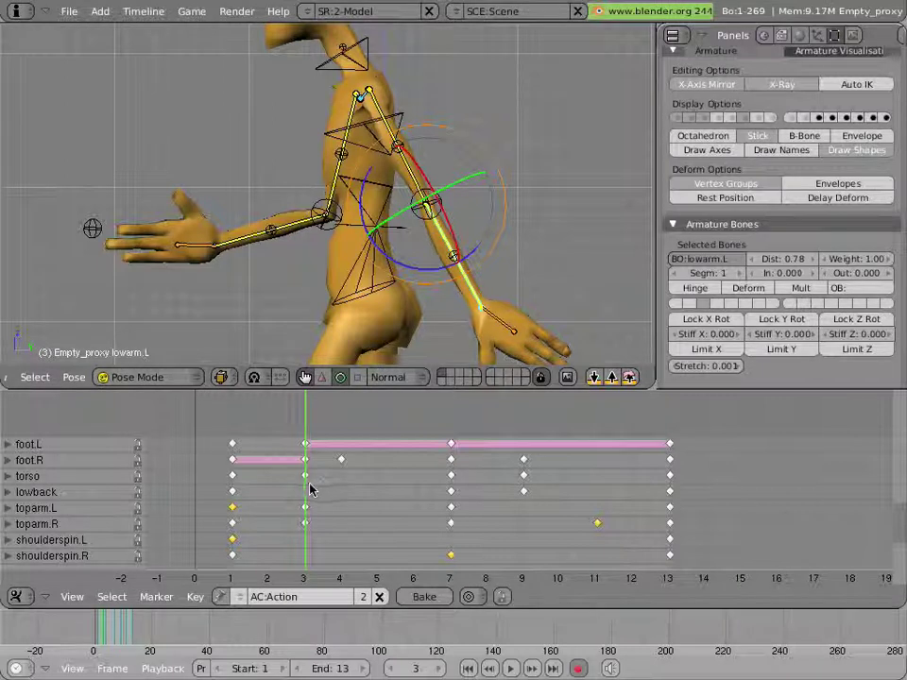
# Step: At frame 7, rotate toparm.L forward about 13 degrees so the left upper arm hangs vertically
pyautogui.moveTo(312, 488)
pyautogui.mouseDown()
pyautogui.moveTo(241, 478)
pyautogui.moveTo(461, 501)
pyautogui.mouseUp()
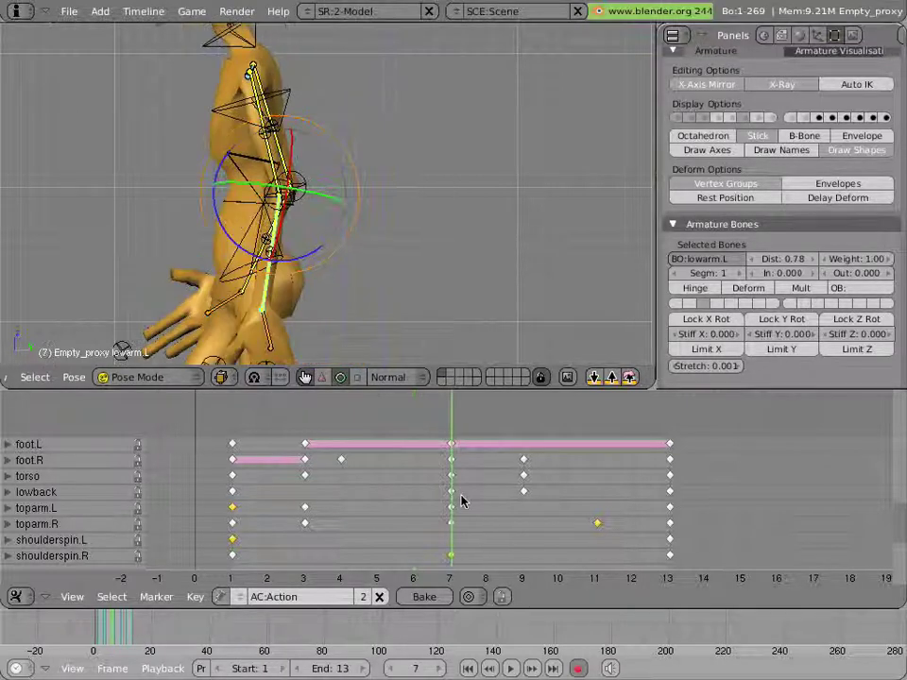
pyautogui.rightClick(204, 112)
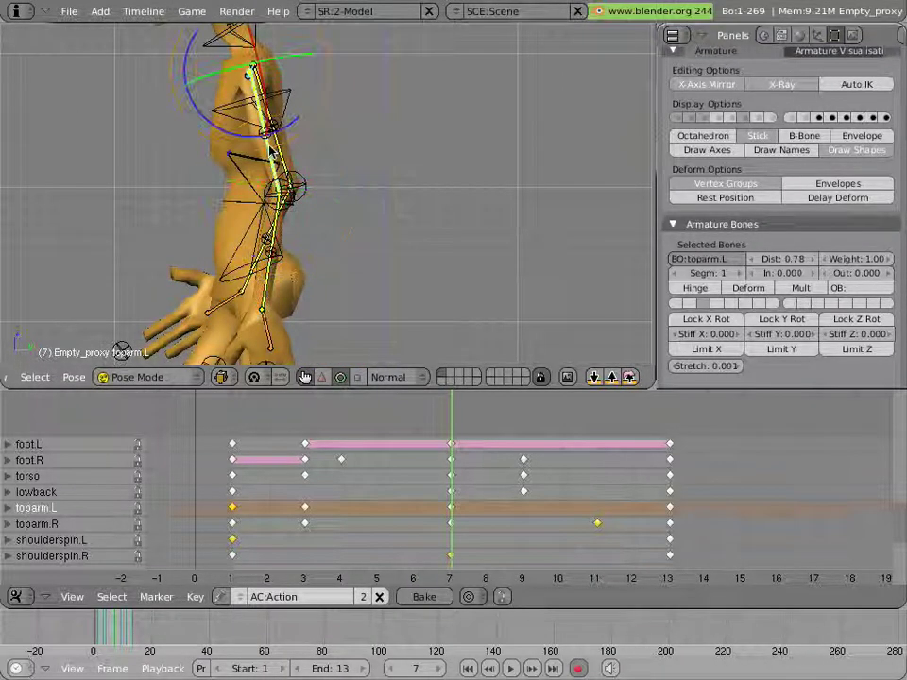
pyautogui.press('r')
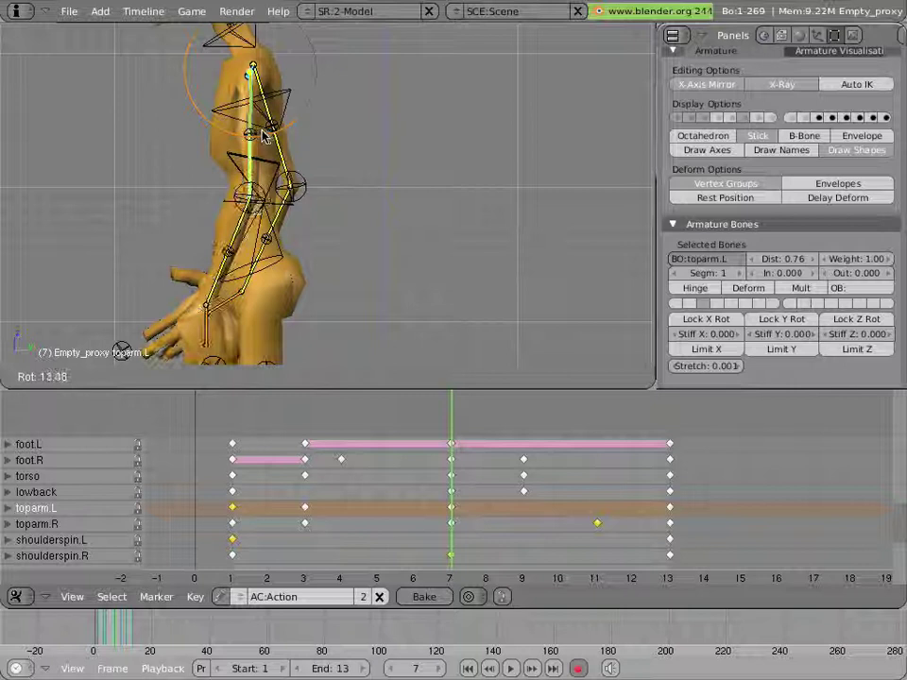
pyautogui.click(189, 140)
# Step: At frame 7, rotate hand.L backward at the wrist and swing lowarm.L slightly backward
pyautogui.rightClick(215, 335)
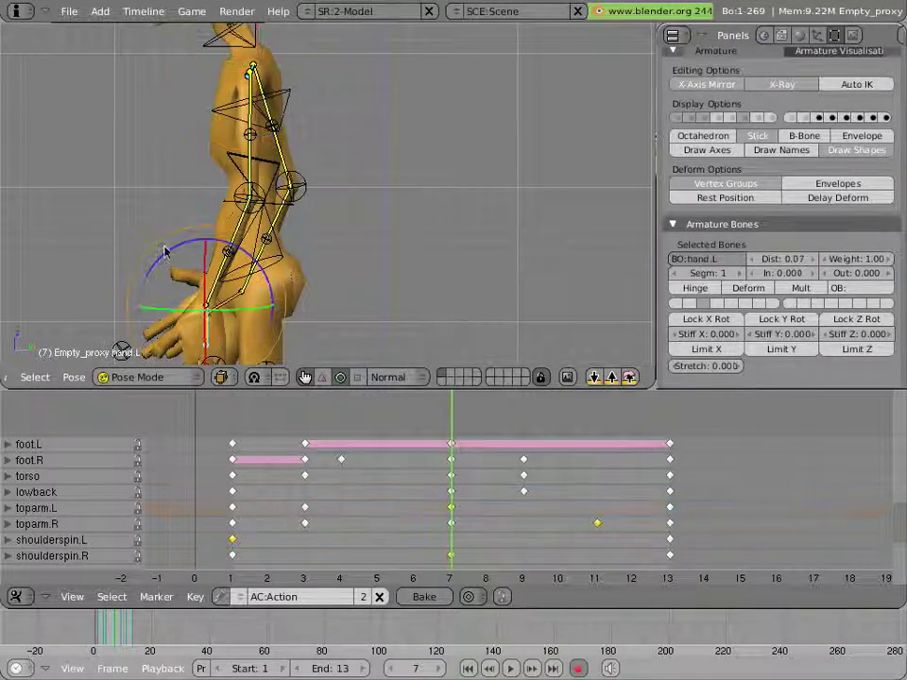
pyautogui.moveTo(164, 249); pyautogui.dragTo(157, 265)
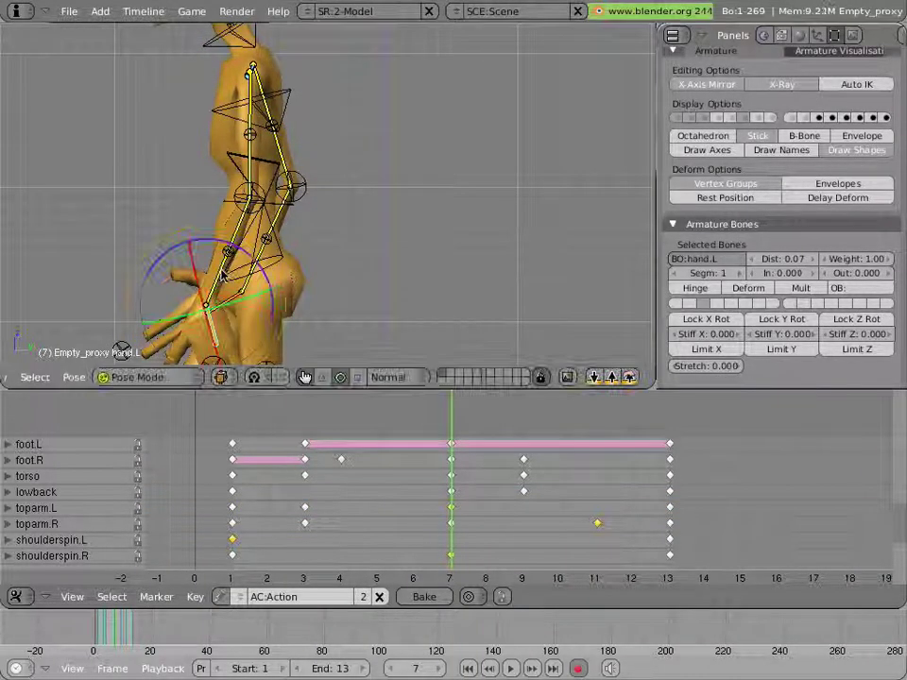
pyautogui.rightClick(222, 276)
pyautogui.rightClick(222, 281)
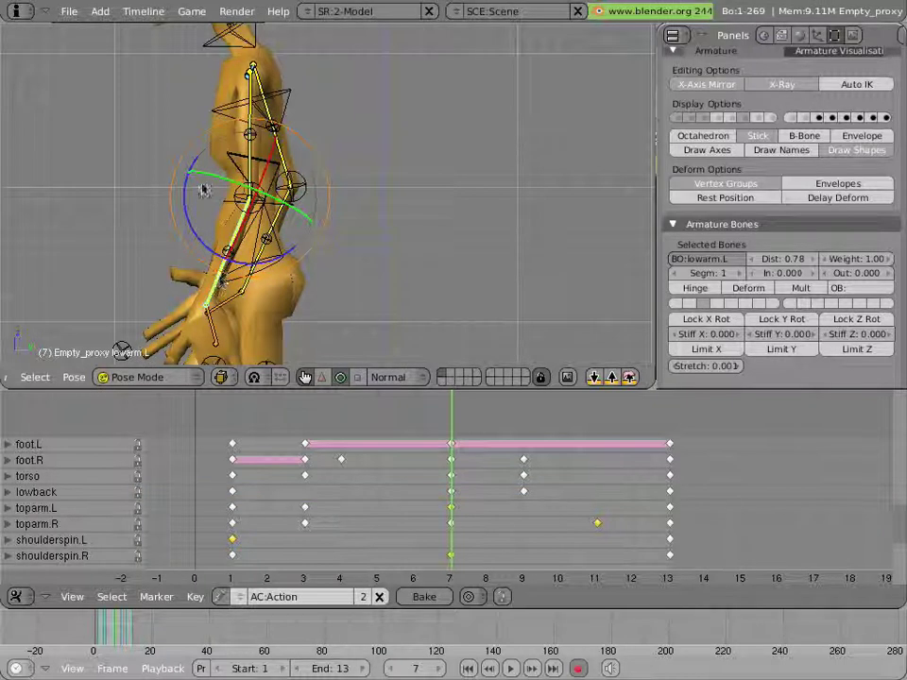
pyautogui.moveTo(204, 189); pyautogui.dragTo(194, 210)
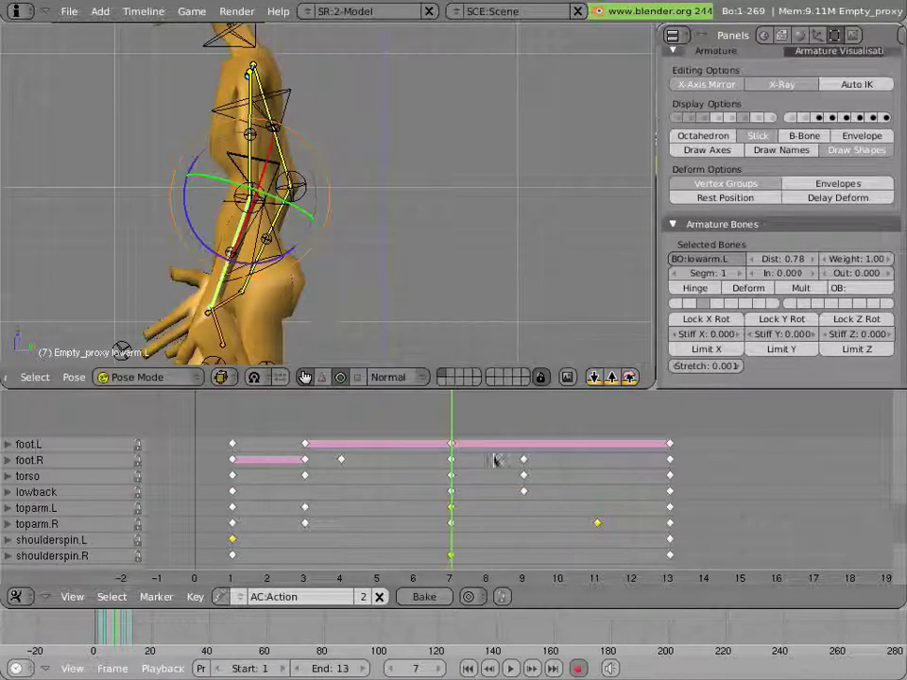
# Step: At frame 11, rotate lowarm.L backward about 4 degrees and bend hand.L backward at the wrist
pyautogui.moveTo(457, 454); pyautogui.dragTo(600, 462)
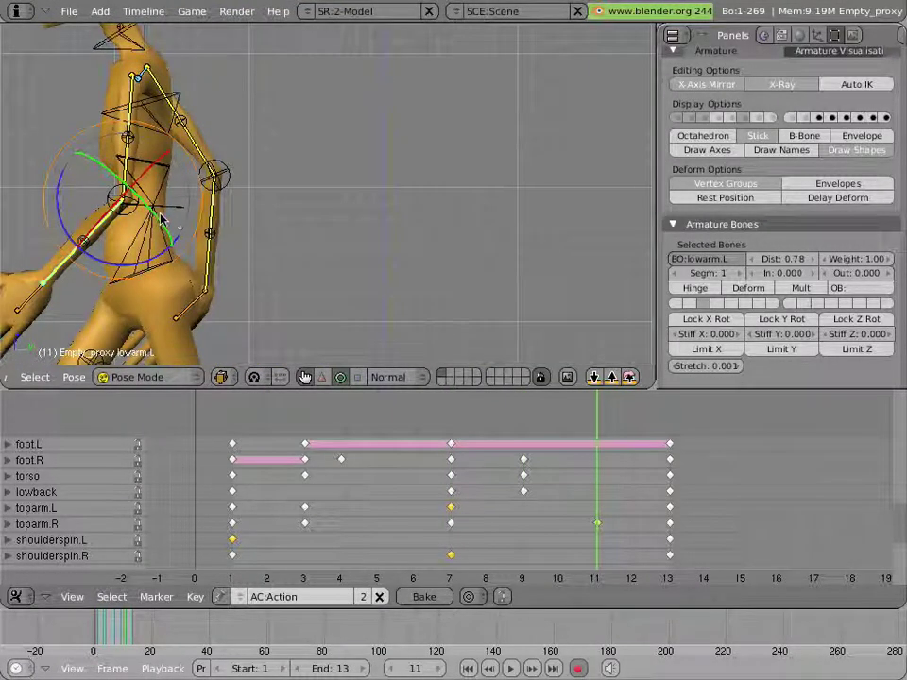
pyautogui.moveTo(156, 219); pyautogui.dragTo(235, 248, button='middle')
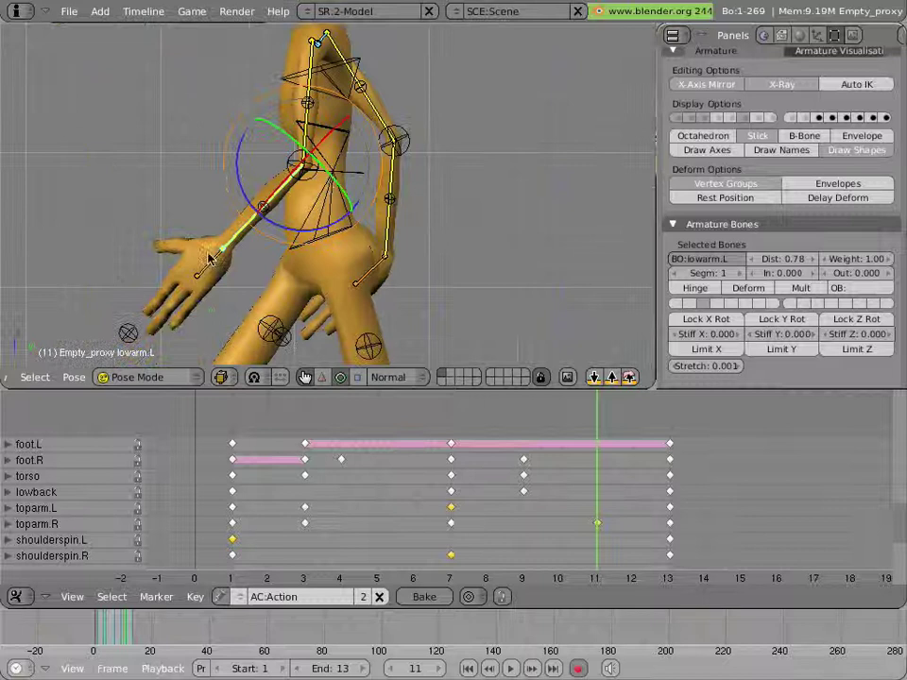
pyautogui.press('r')
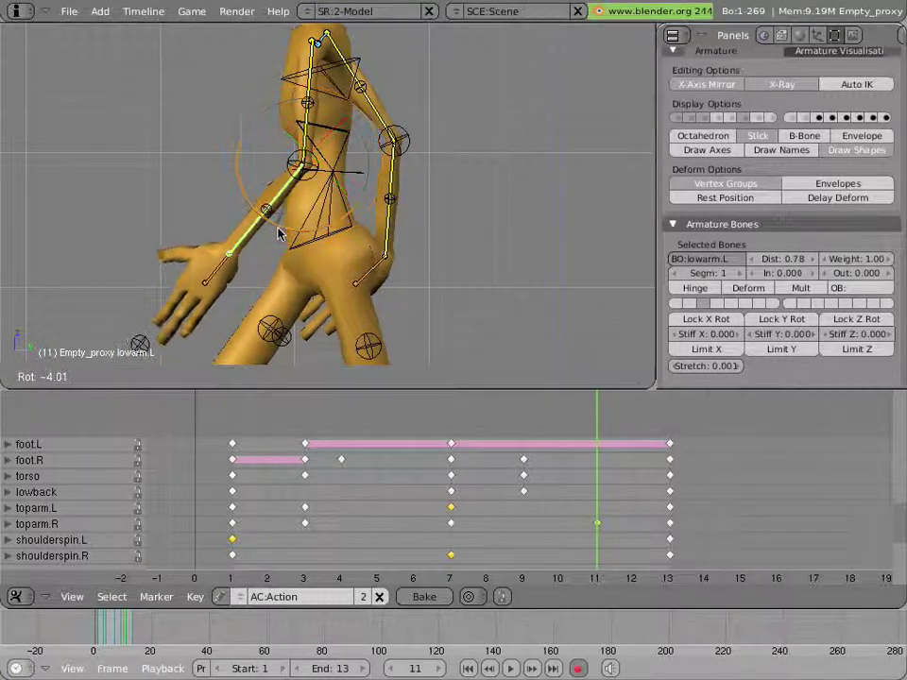
pyautogui.click(280, 235)
pyautogui.rightClick(218, 272)
pyautogui.moveTo(218, 272); pyautogui.dragTo(189, 255)
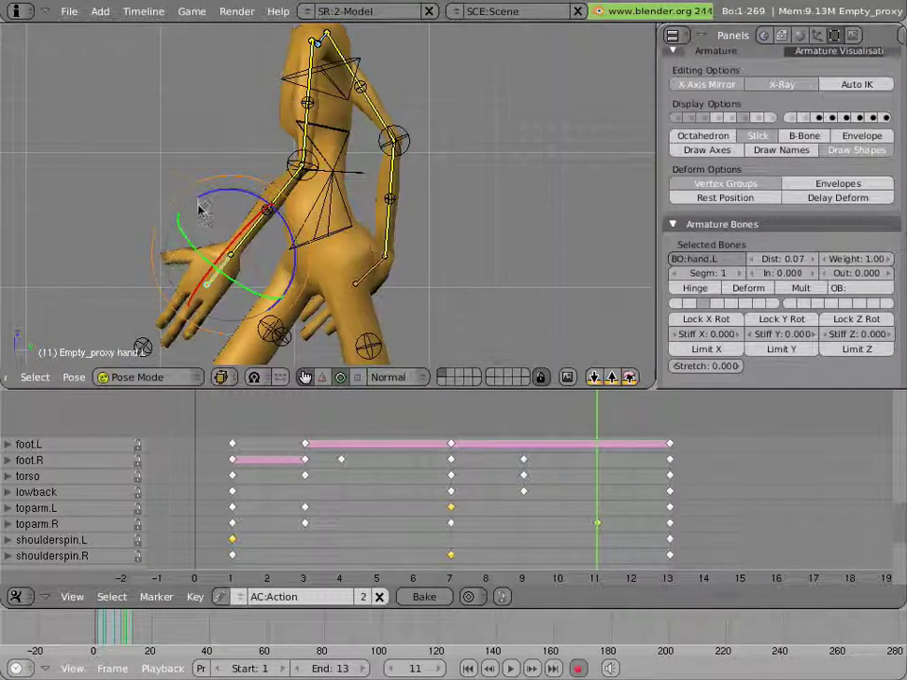
pyautogui.moveTo(201, 208); pyautogui.dragTo(202, 242)
# Step: Scrub back to frame 1, deselect all bones and play the walk cycle to check the left arm's swing from the side
pyautogui.moveTo(591, 507); pyautogui.dragTo(308, 449)
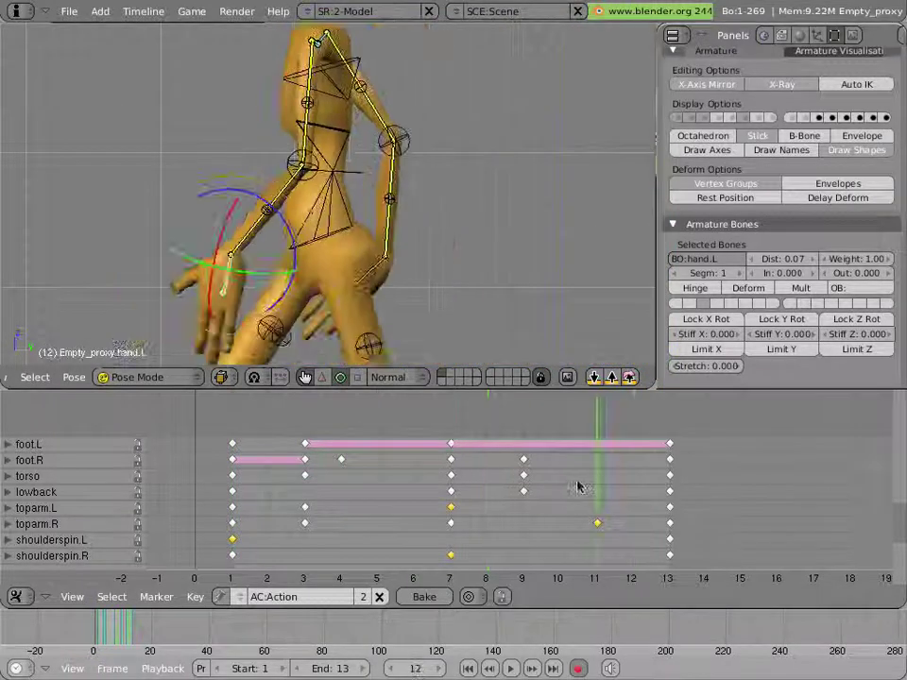
pyautogui.moveTo(578, 487); pyautogui.dragTo(228, 430)
pyautogui.scroll(-5, 246, 269)
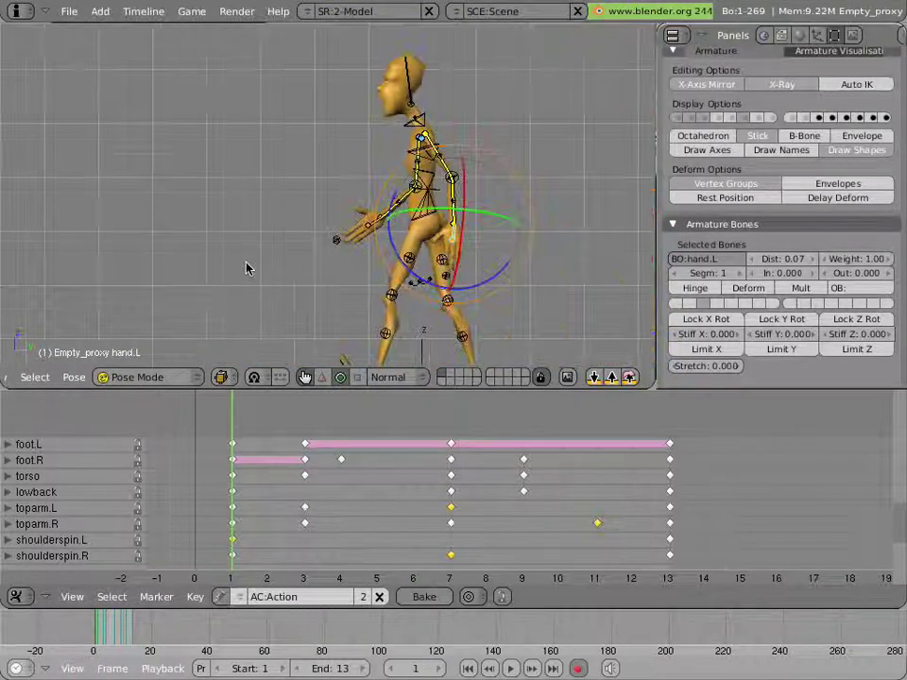
pyautogui.scroll(-2, 249, 267)
pyautogui.hotkey('alt', 'a')
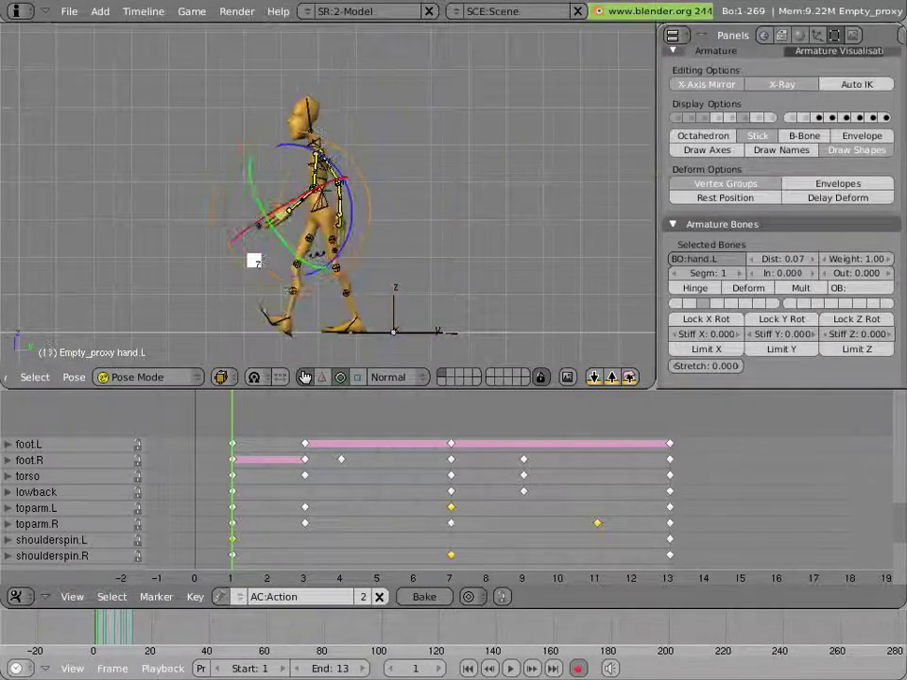
pyautogui.press('Escape')
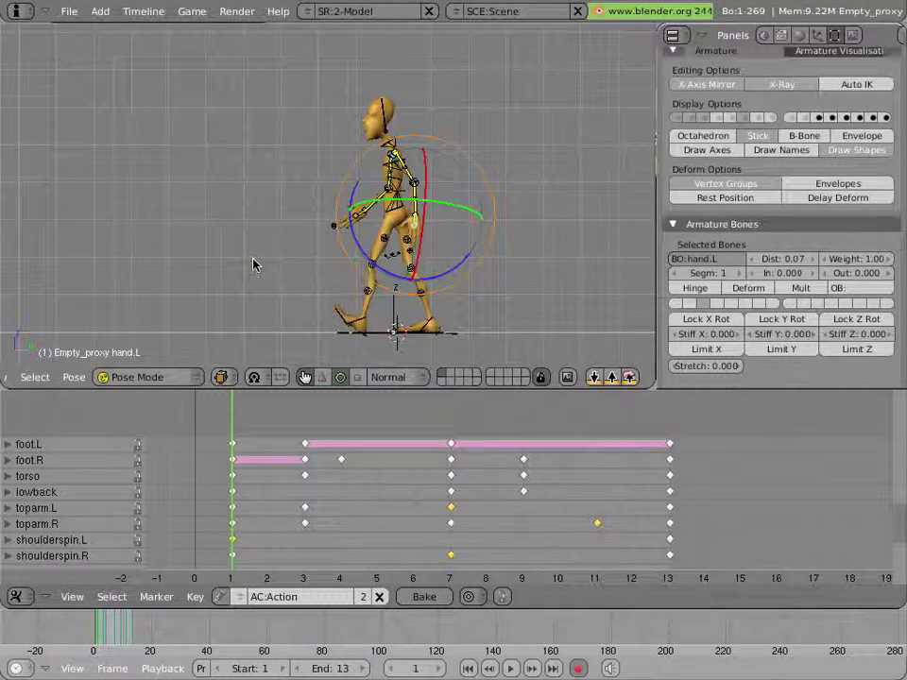
pyautogui.press('a')
pyautogui.hotkey('alt', 'a')
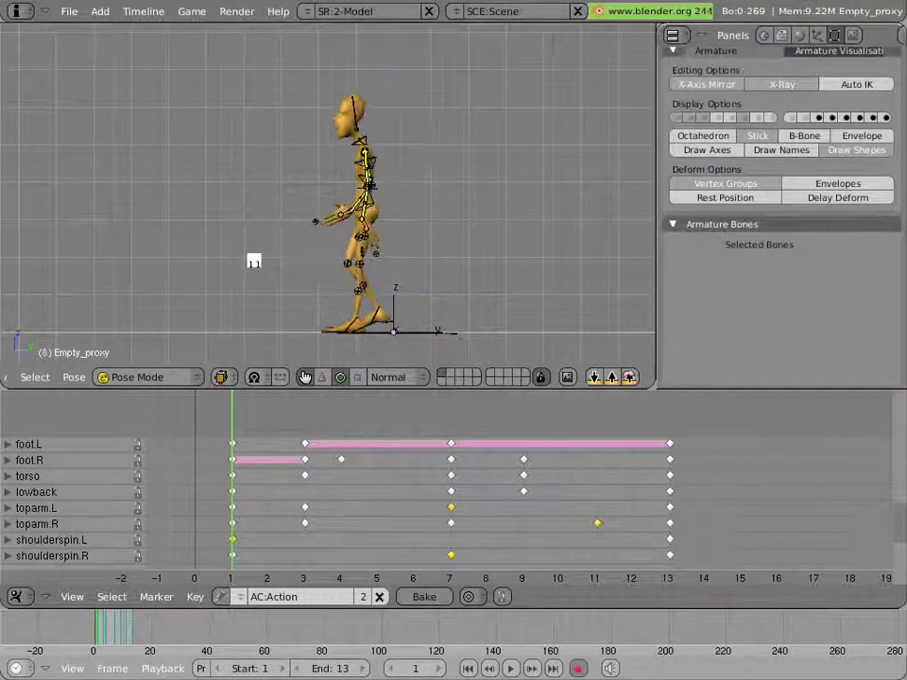
pyautogui.press('Escape')
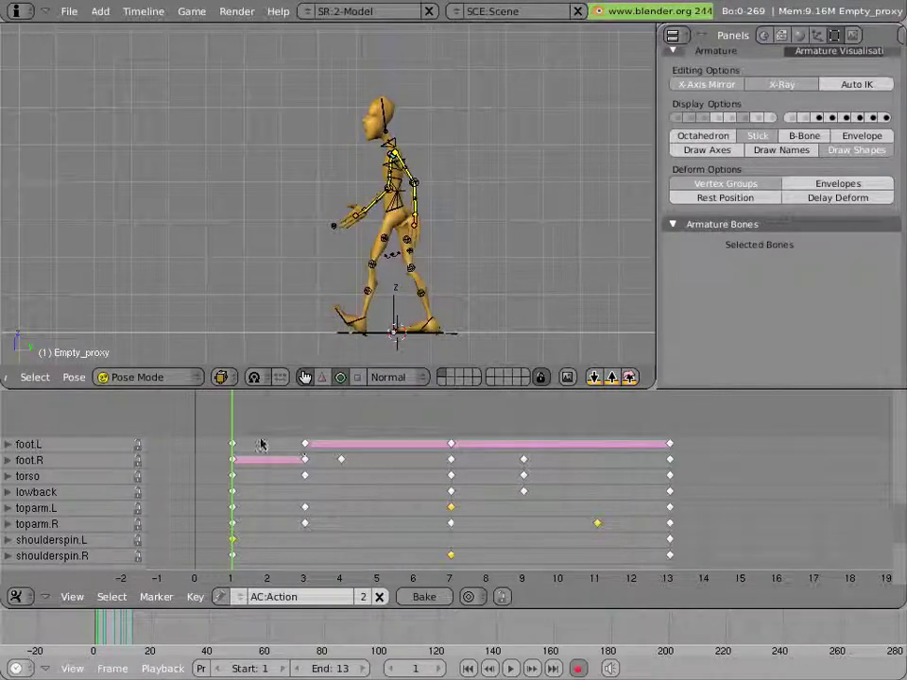
# Step: Scrub between frames 1 and 7 at close range to examine how both arms and hands move
pyautogui.moveTo(261, 444)
pyautogui.mouseDown()
pyautogui.moveTo(415, 445)
pyautogui.moveTo(204, 448)
pyautogui.moveTo(267, 453)
pyautogui.mouseUp()
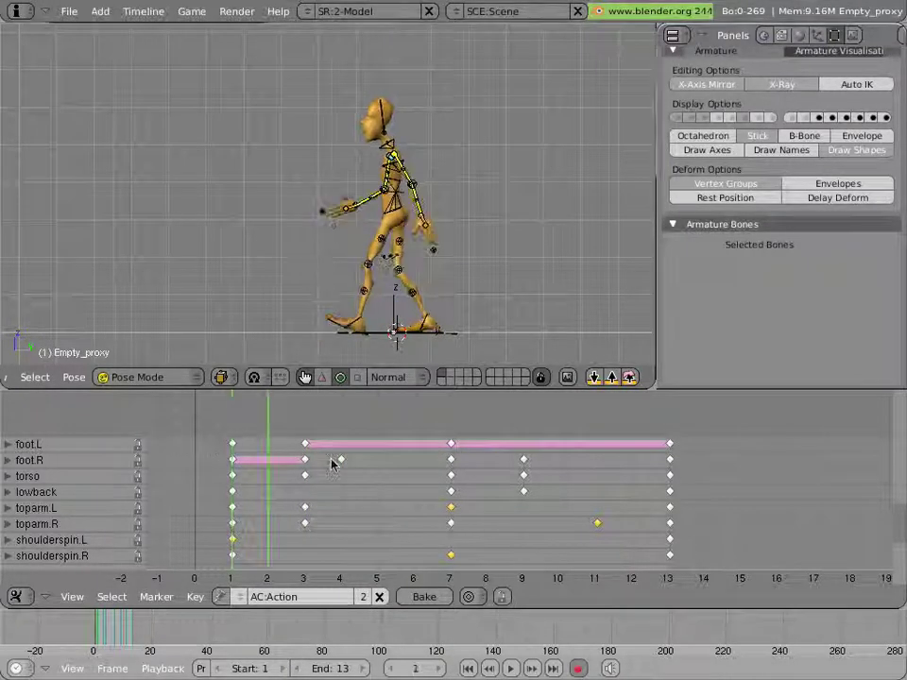
pyautogui.moveTo(332, 463); pyautogui.dragTo(298, 454)
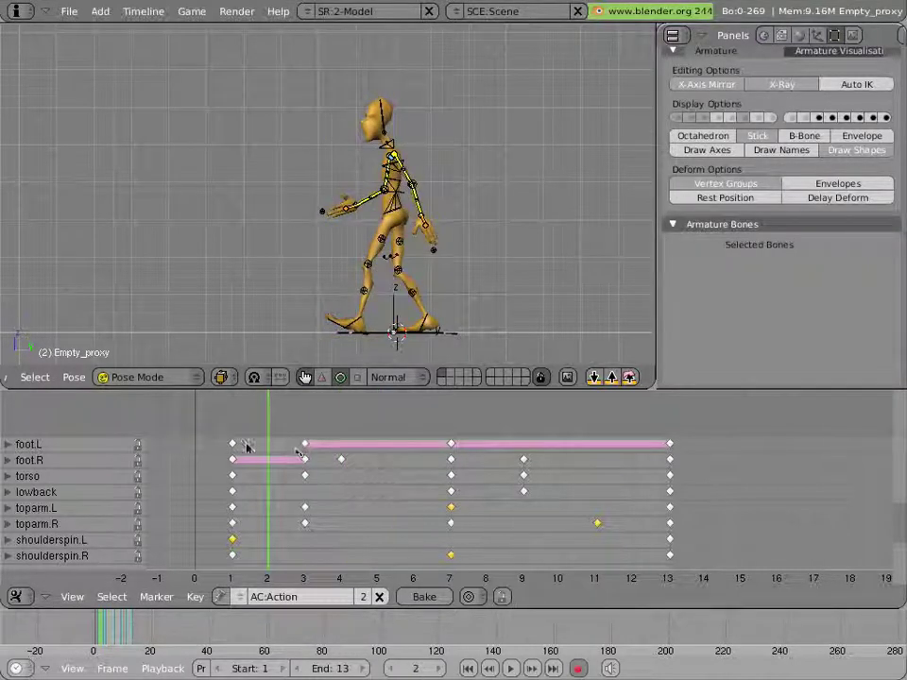
pyautogui.scroll(5, 360, 292)
pyautogui.keyDown('shift'); pyautogui.moveTo(378, 220); pyautogui.dragTo(338, 261, button='middle'); pyautogui.keyUp('shift')
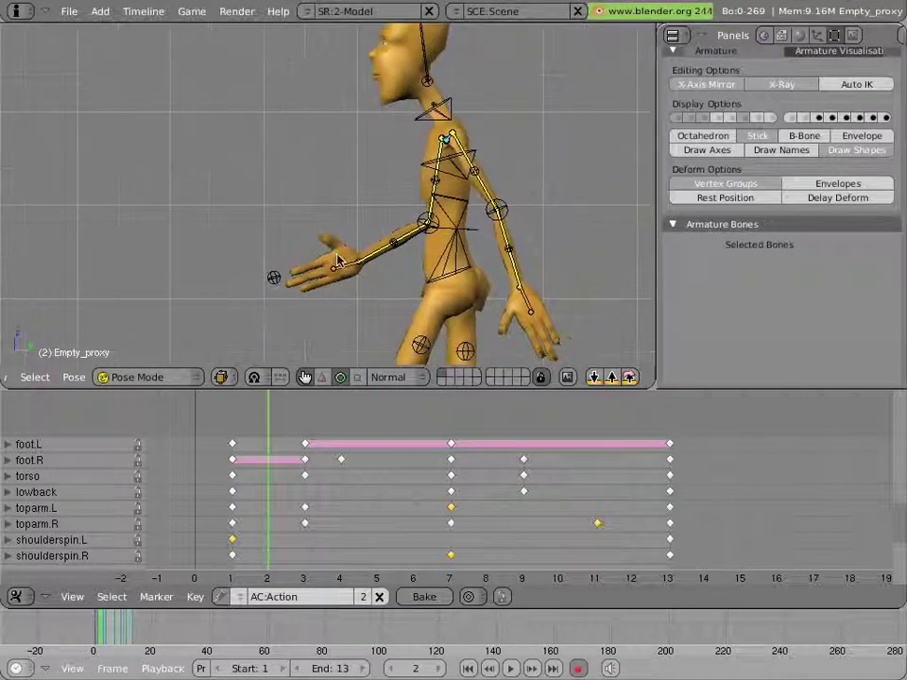
pyautogui.moveTo(274, 525); pyautogui.dragTo(232, 532)
pyautogui.moveTo(331, 531); pyautogui.dragTo(463, 518)
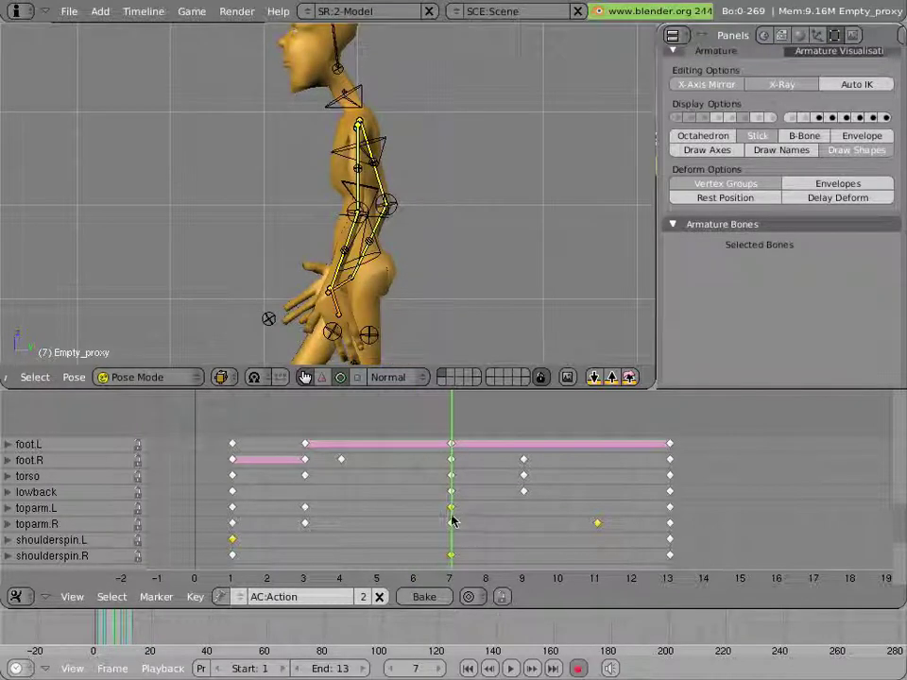
# Step: At frame 7, move the torso bone slightly down and back, and rotate lowback about 3 degrees
pyautogui.scroll(-1, 387, 251)
pyautogui.scroll(-2, 337, 231)
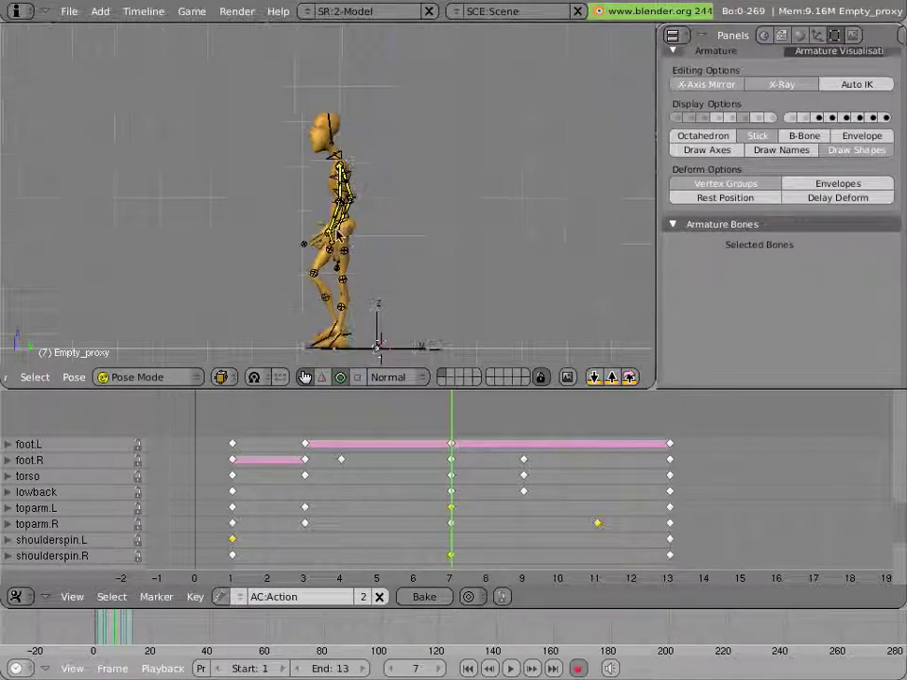
pyautogui.scroll(2, 338, 231)
pyautogui.rightClick(368, 248)
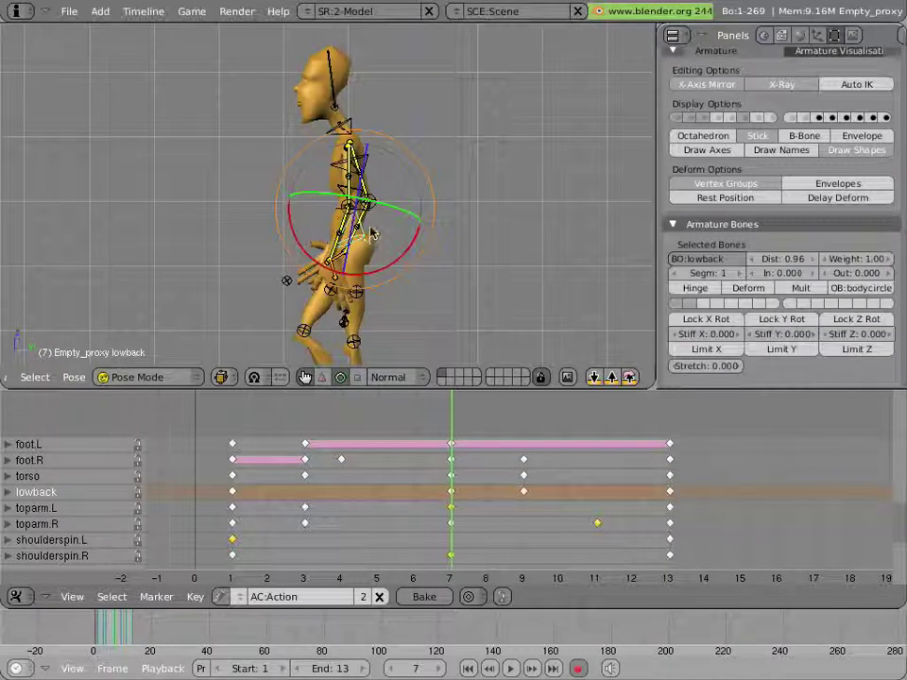
pyautogui.rightClick(372, 225)
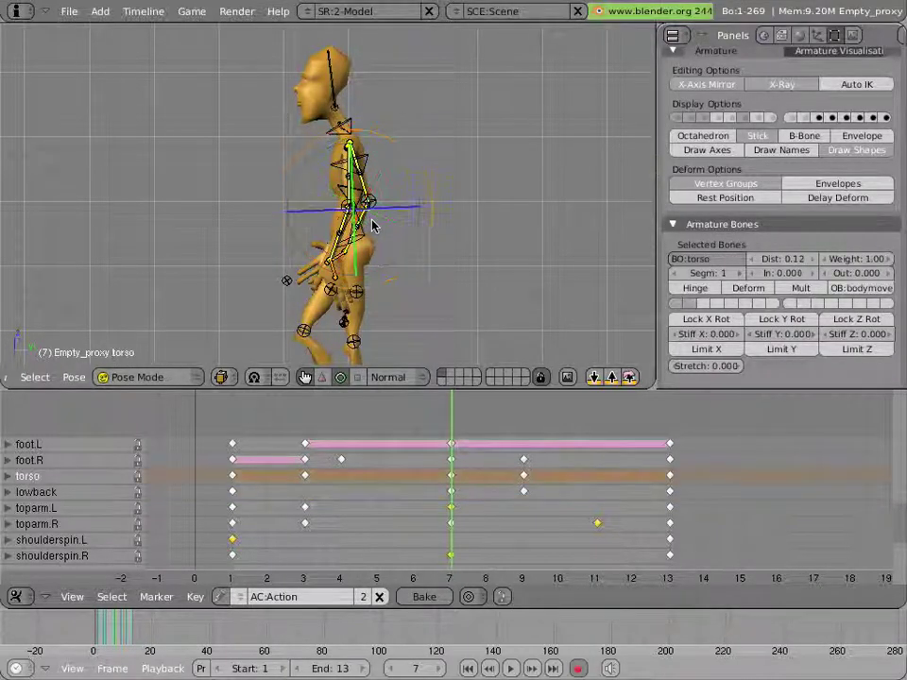
pyautogui.press('g')
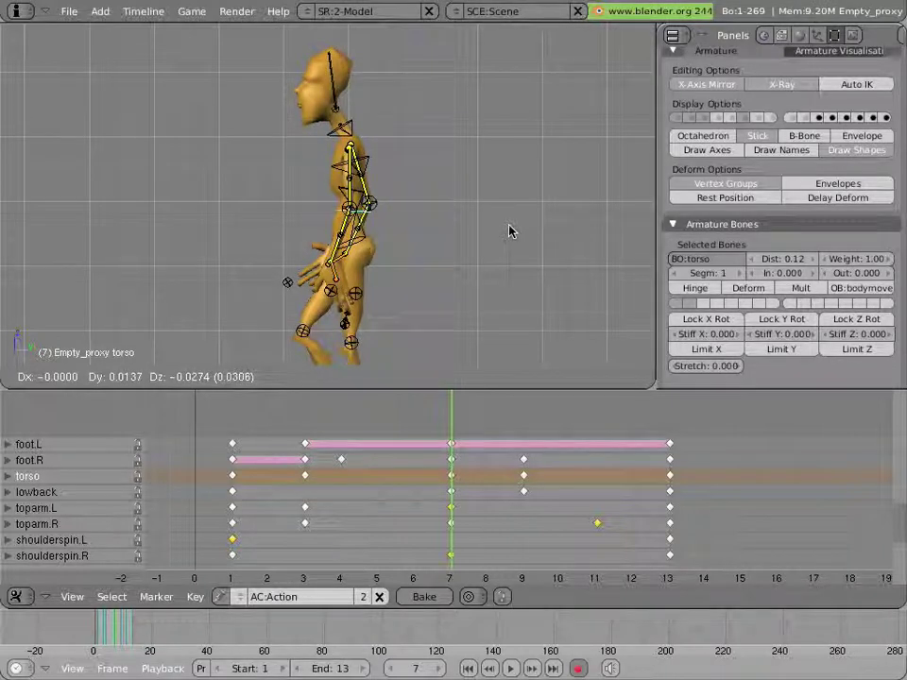
pyautogui.click(508, 231)
pyautogui.rightClick(373, 248)
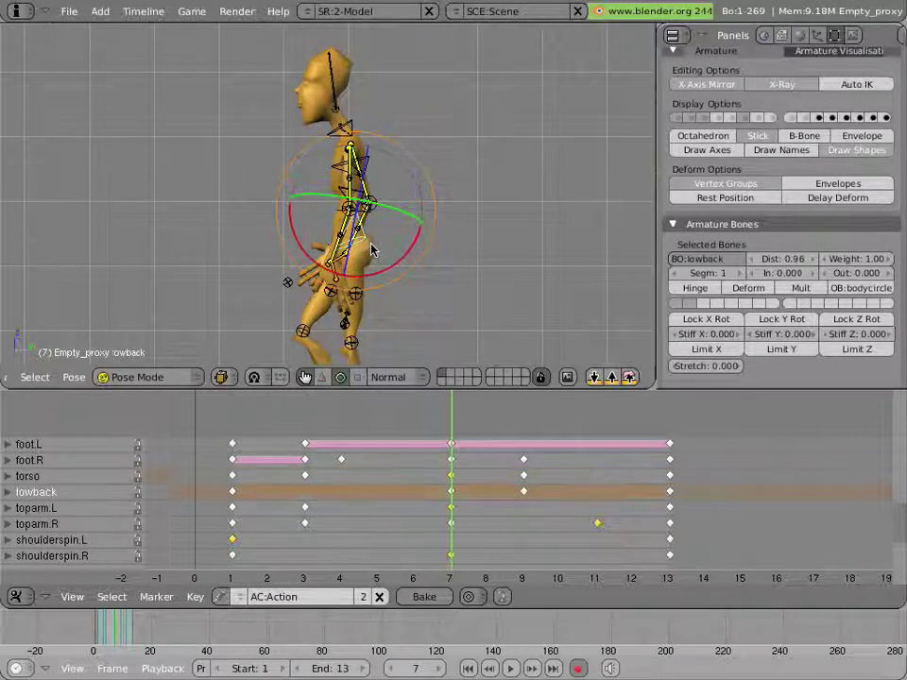
pyautogui.press('r')
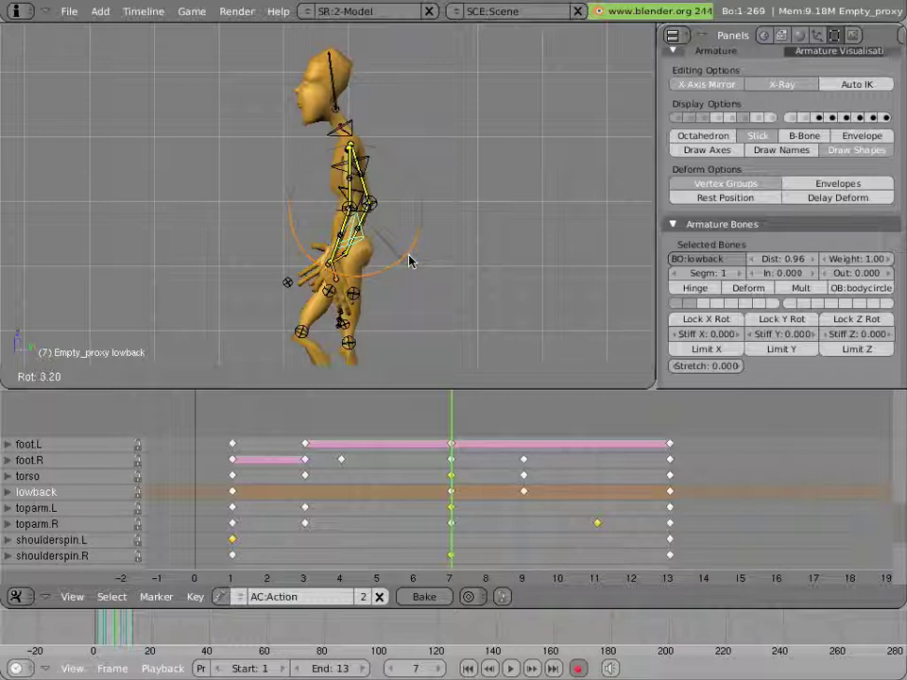
pyautogui.click(408, 263)
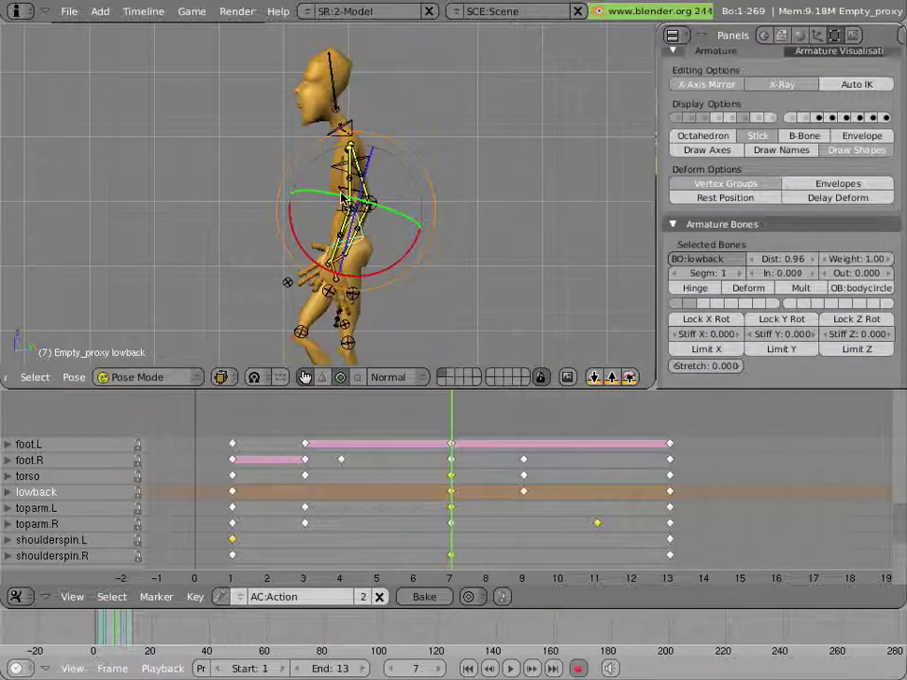
# Step: At frame 7, lean the upper body slightly forward by rotating midback, and topback by about 3 degrees
pyautogui.rightClick(326, 203)
pyautogui.press('r')
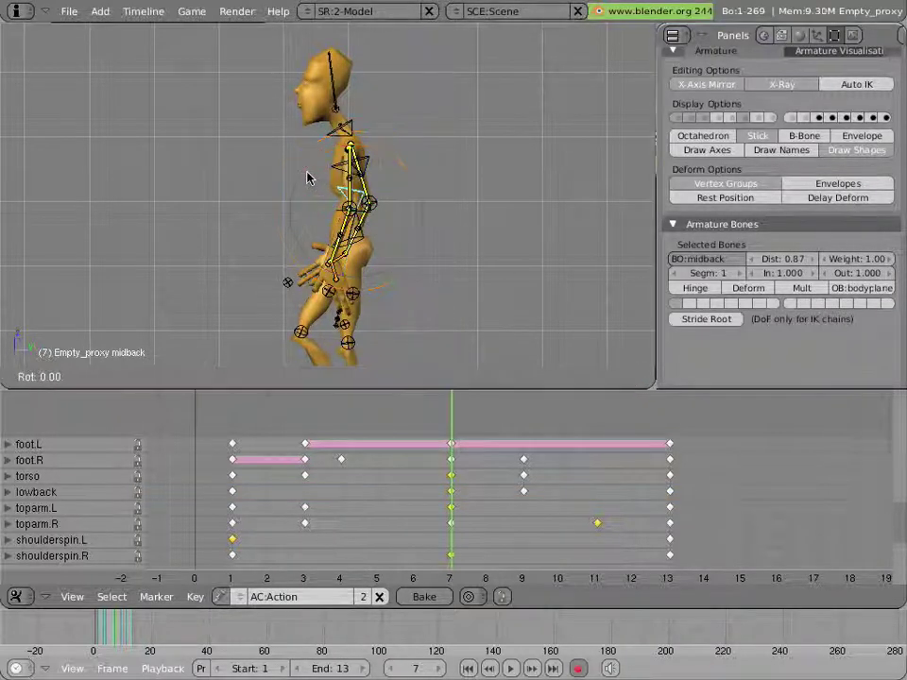
pyautogui.click(308, 178)
pyautogui.rightClick(307, 161)
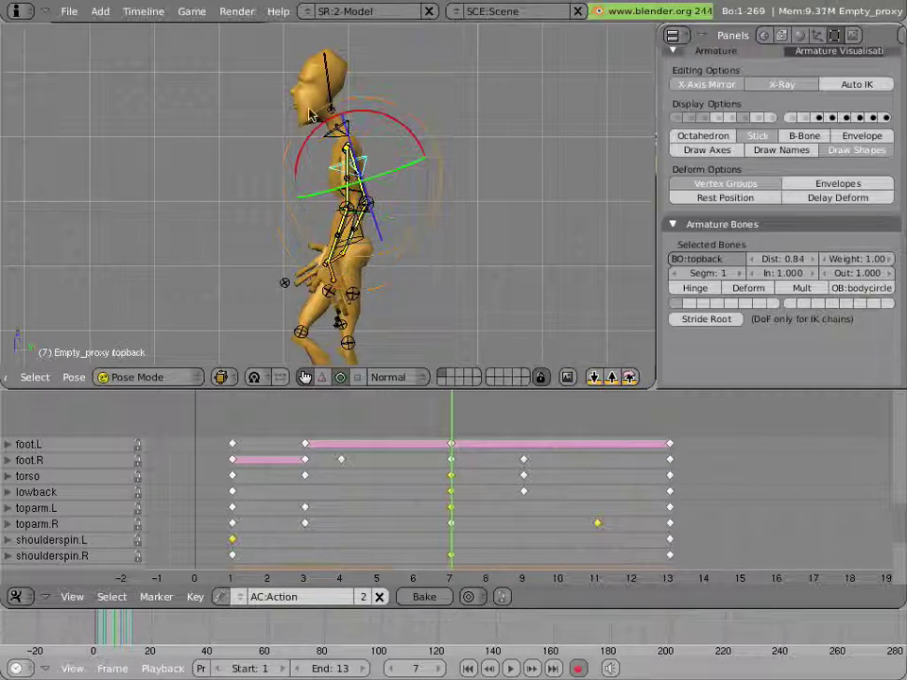
pyautogui.press('r')
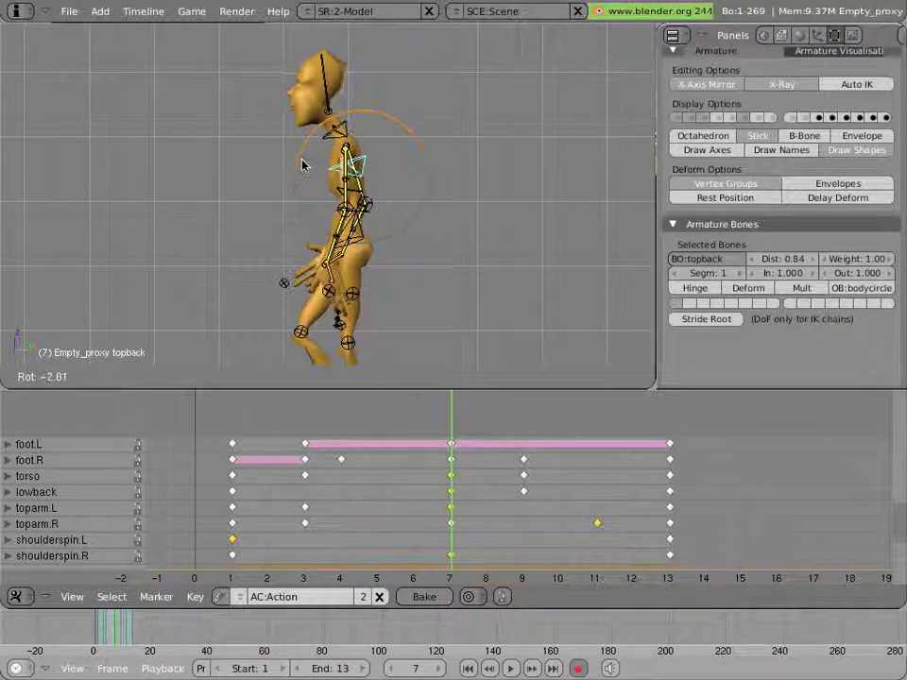
pyautogui.click(303, 165)
# Step: At frame 9, lower the midback bone by about 0.07
pyautogui.click(499, 487)
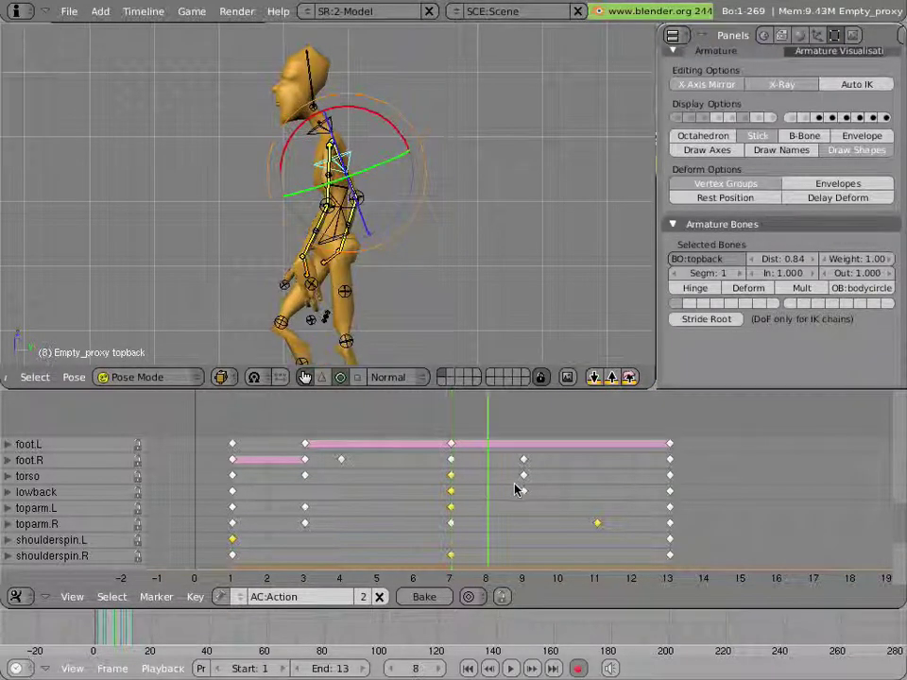
pyautogui.click(534, 490)
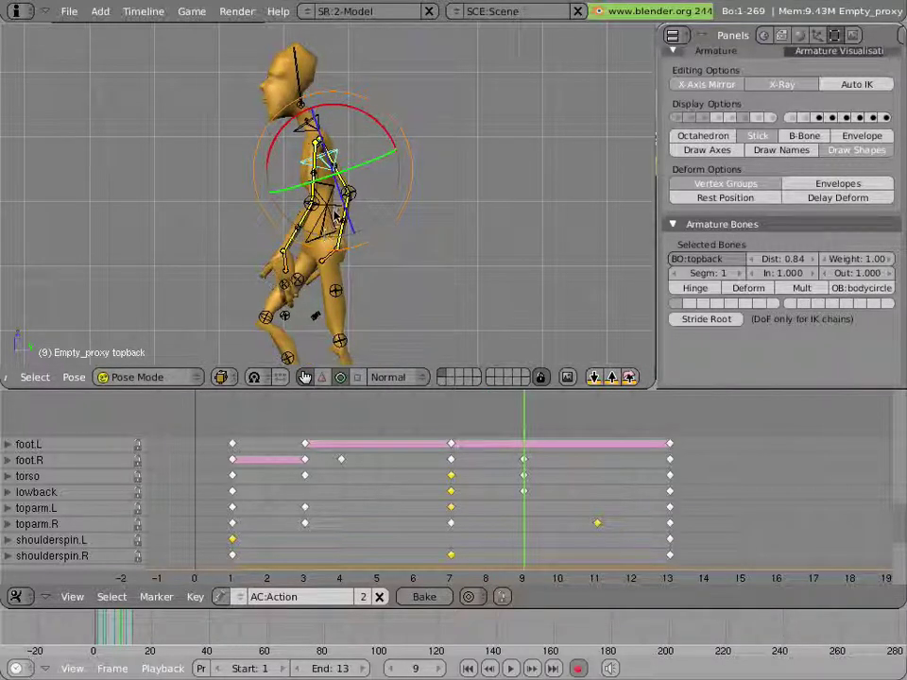
pyautogui.rightClick(333, 211)
pyautogui.scroll(-1, 387, 253)
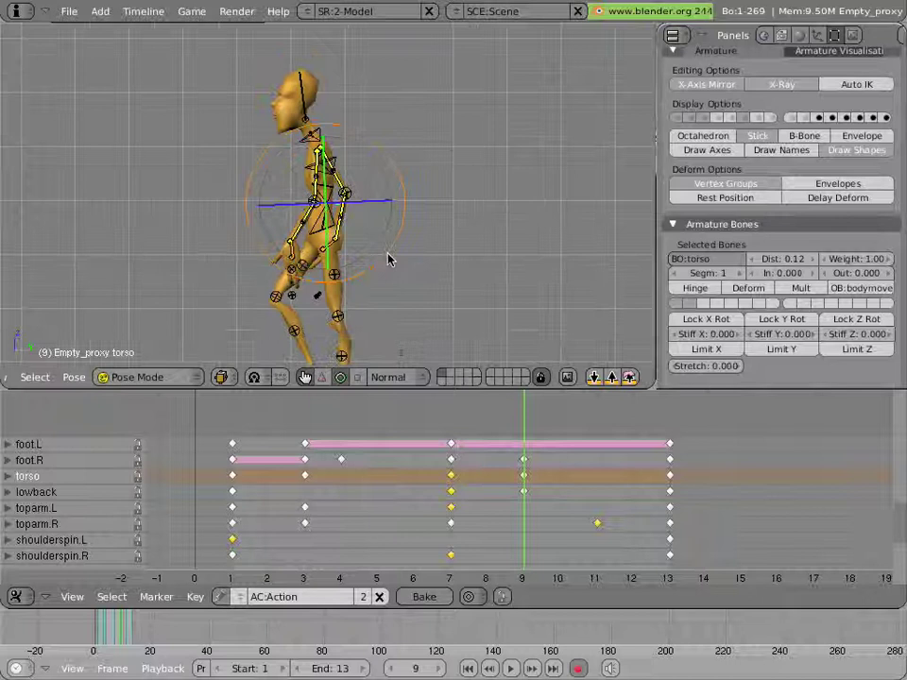
pyautogui.scroll(4, 389, 259)
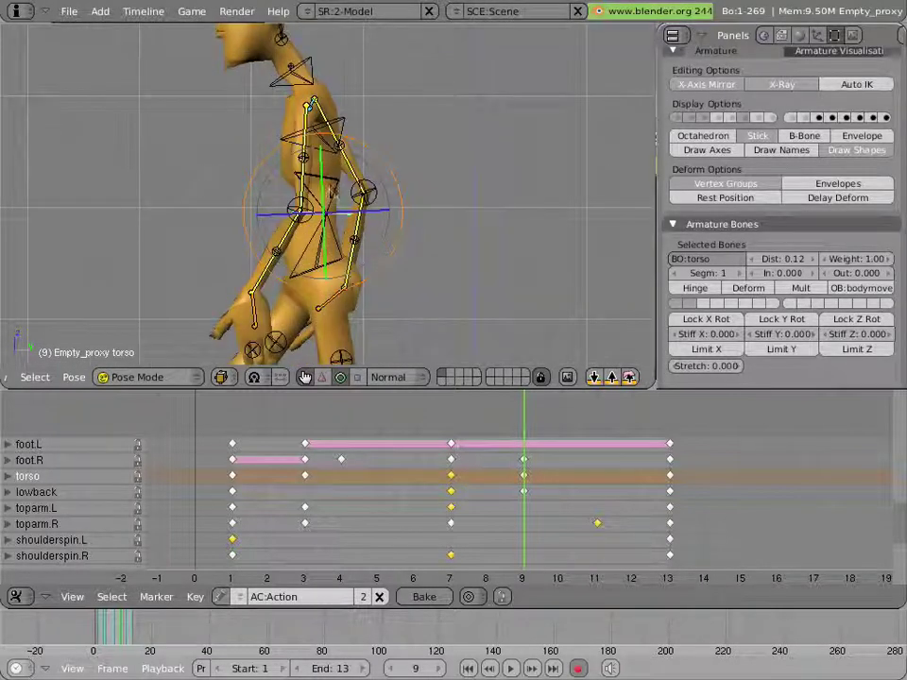
pyautogui.rightClick(365, 195)
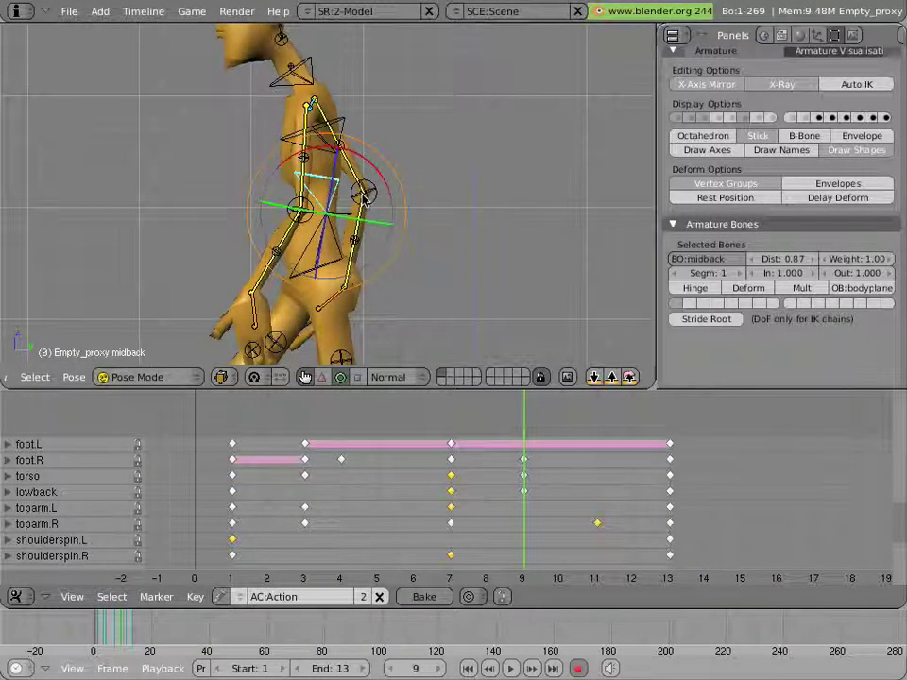
pyautogui.press('g')
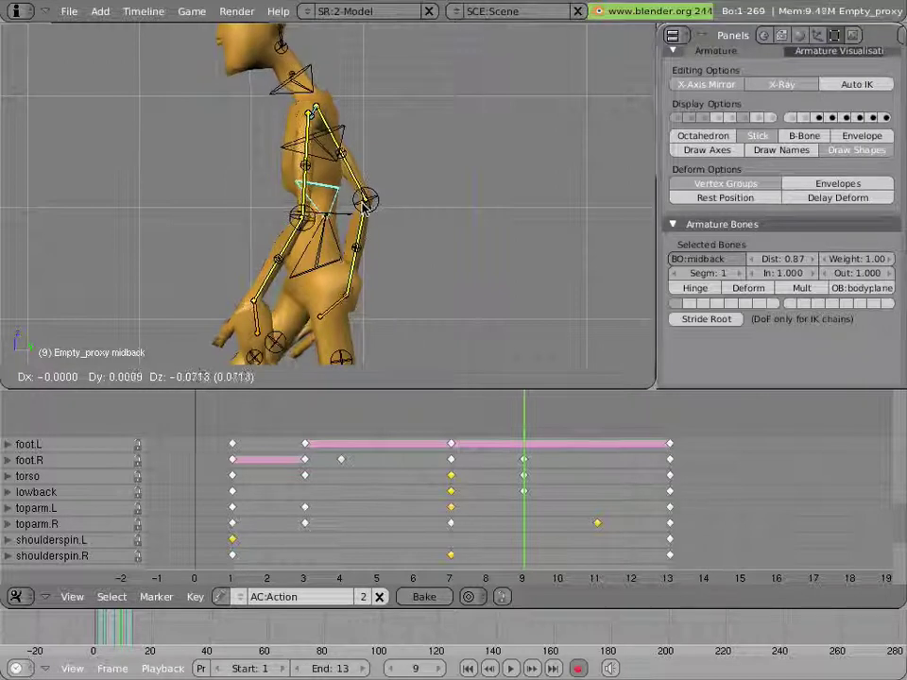
pyautogui.click(364, 200)
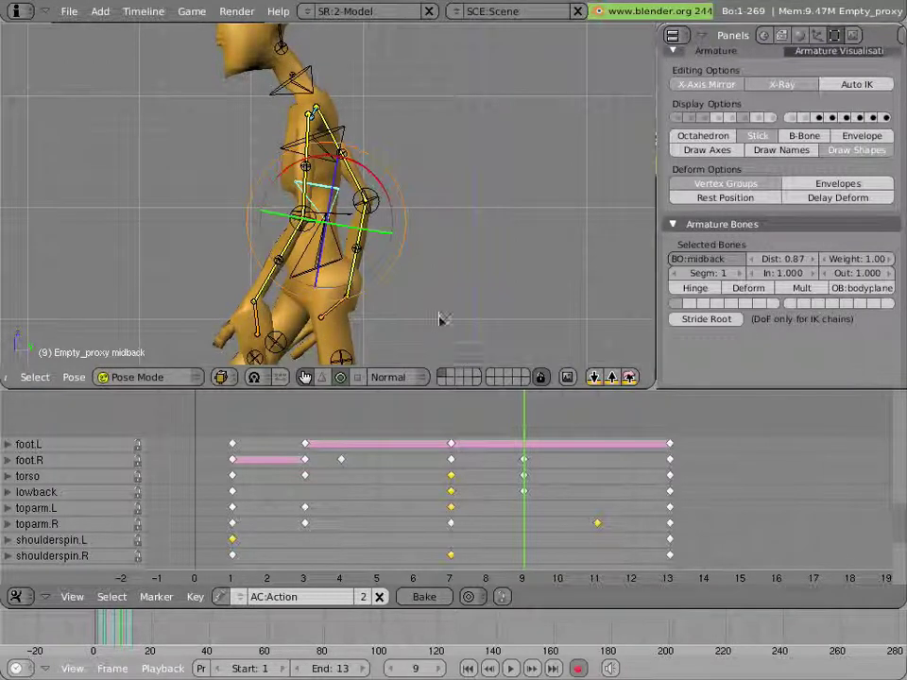
pyautogui.moveTo(494, 412); pyautogui.dragTo(466, 285, button='middle')
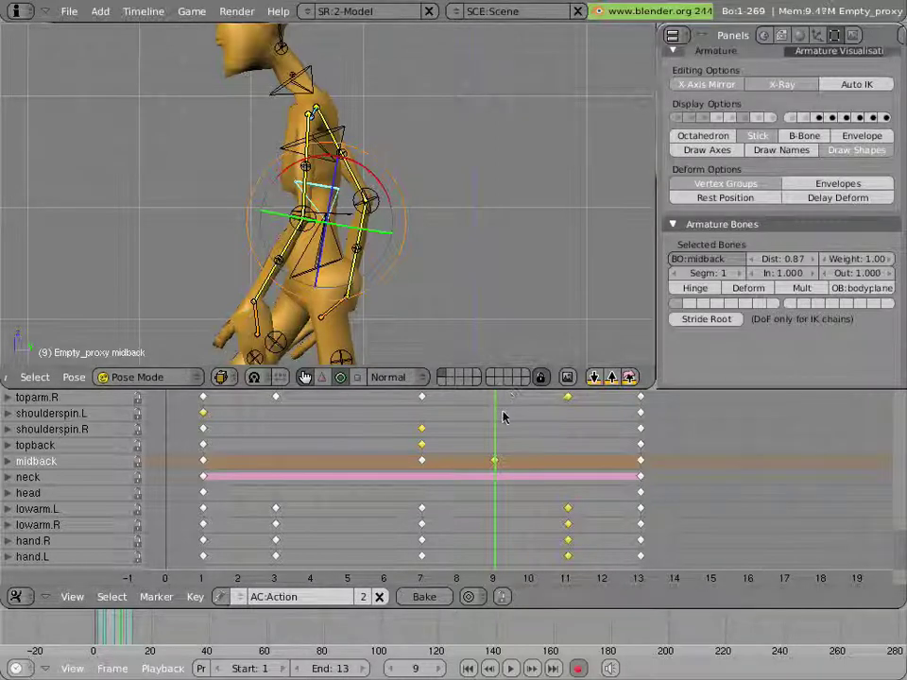
# Step: At frame 11, raise the midback bone by about 0.1 and rotate it about 4 degrees backward
pyautogui.press('Left')
pyautogui.press('Left')
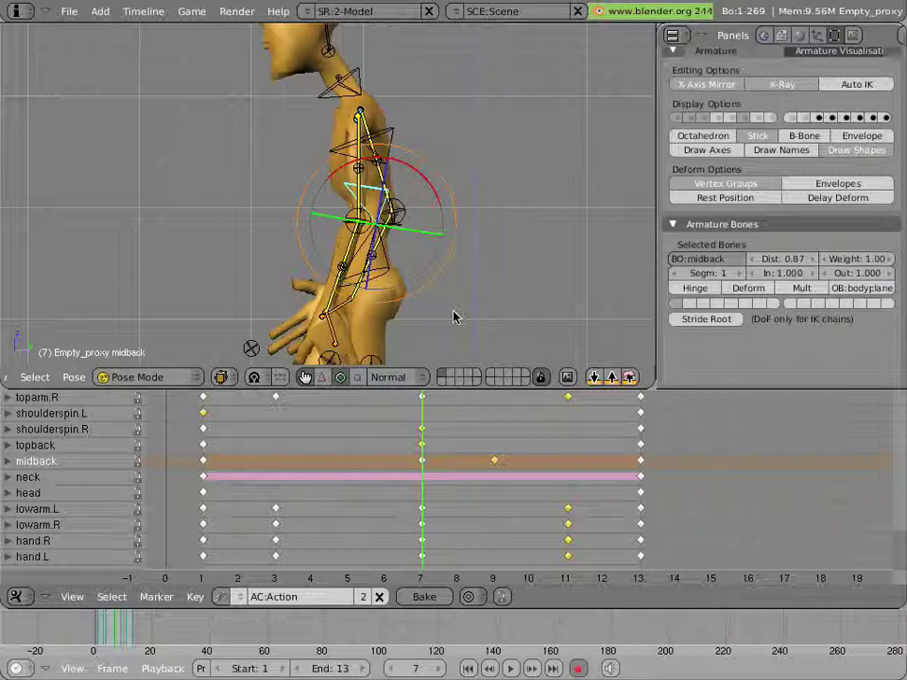
pyautogui.press('Right')
pyautogui.press('Right')
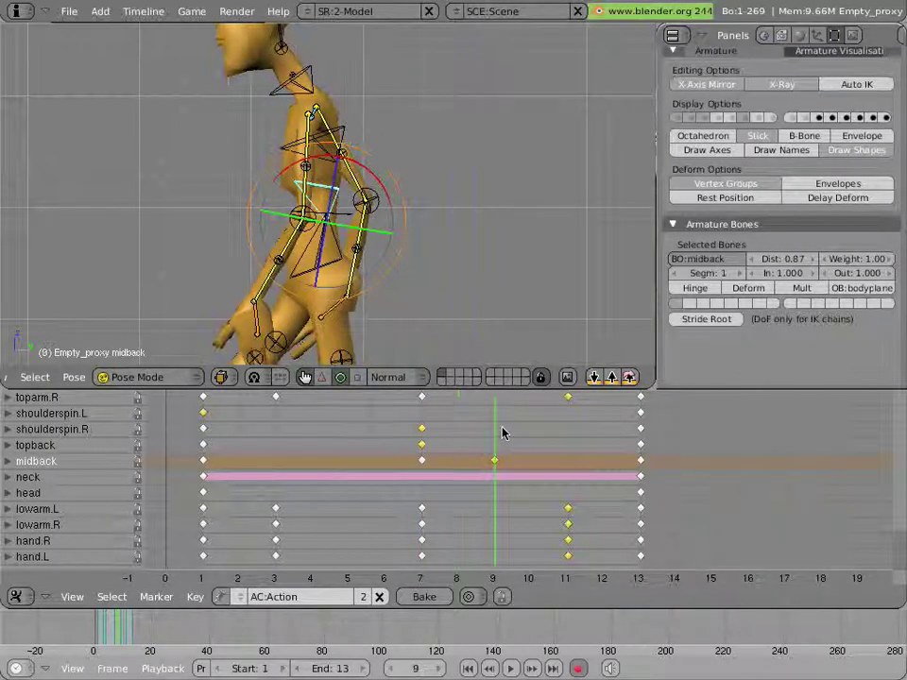
pyautogui.press('Right')
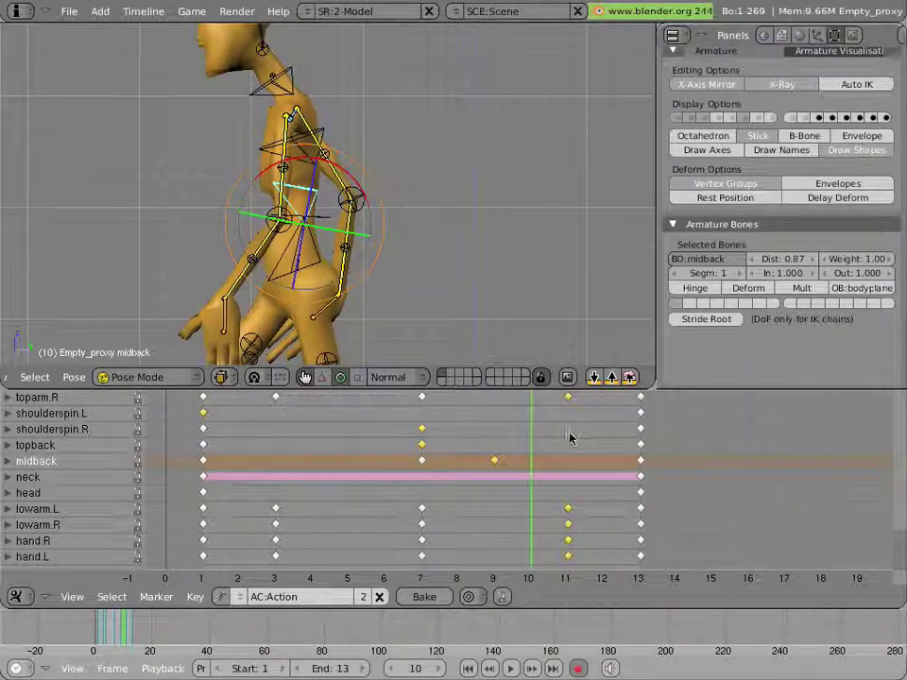
pyautogui.press('Right')
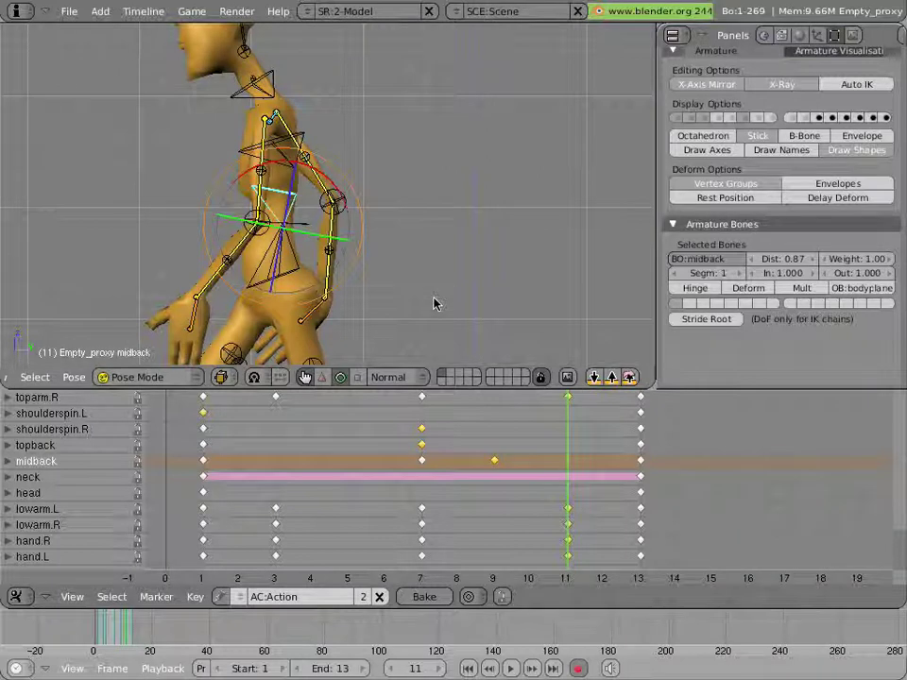
pyautogui.press('g')
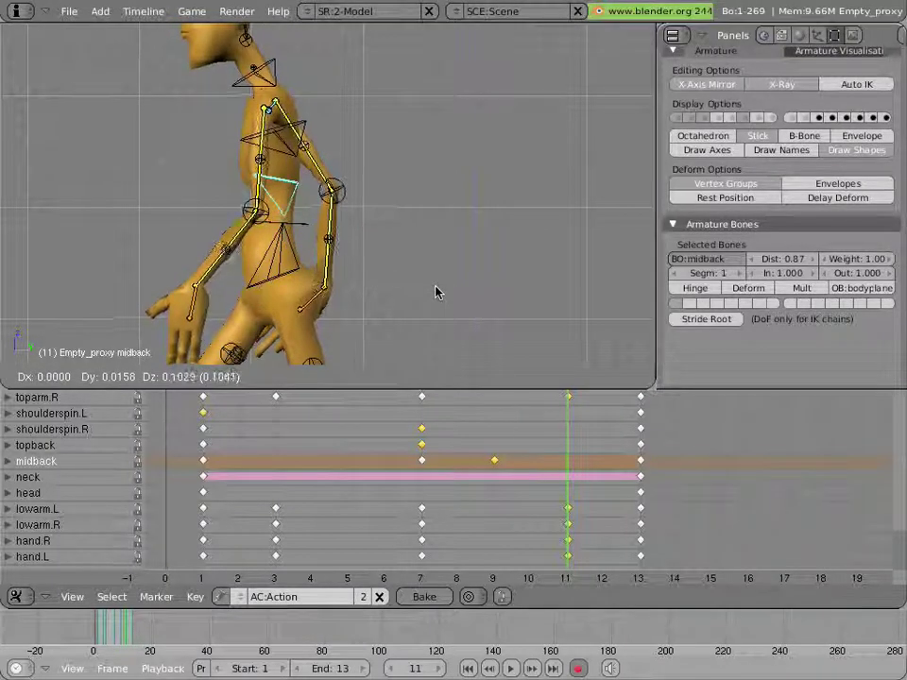
pyautogui.click(430, 291)
pyautogui.press('r')
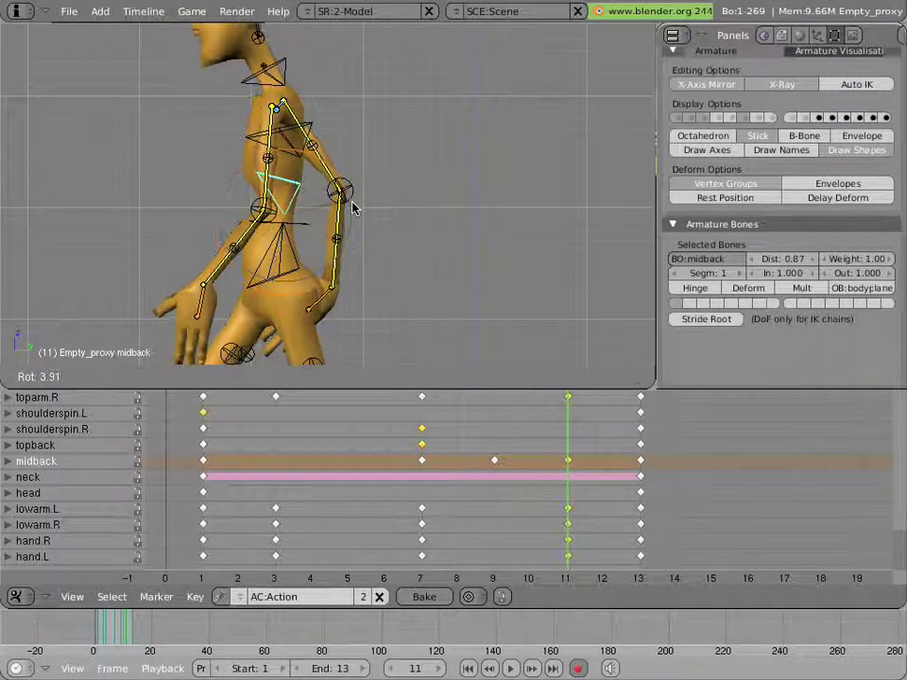
pyautogui.click(352, 208)
# Step: At frame 11, rotate the topback bone about 6 degrees backward
pyautogui.rightClick(327, 137)
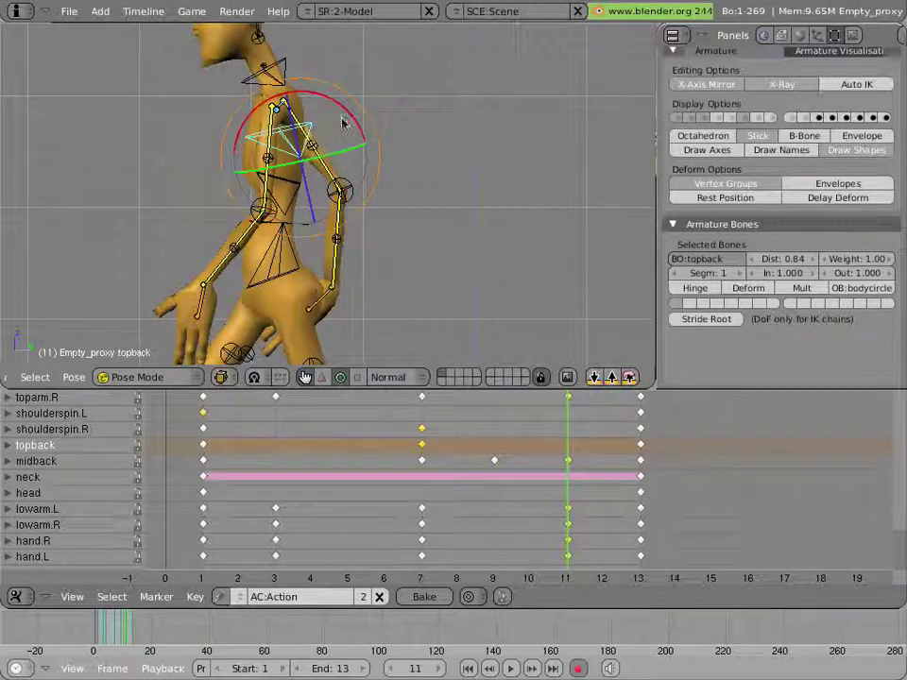
pyautogui.press('r')
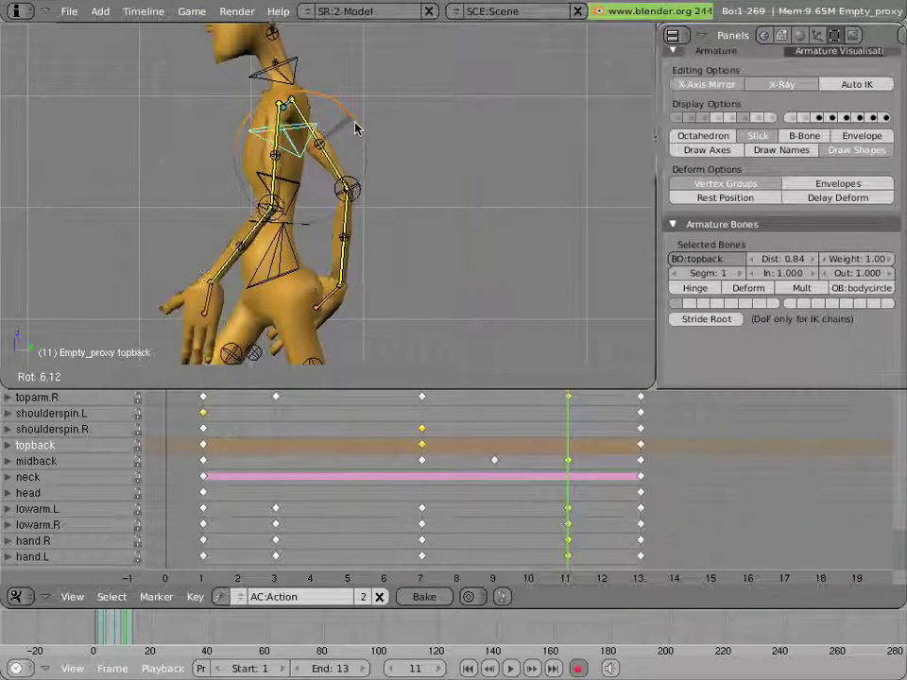
pyautogui.click(356, 127)
# Step: At frame 3, lean the upper body slightly forward by rotating the midback and topback bones
pyautogui.moveTo(542, 522); pyautogui.dragTo(288, 541)
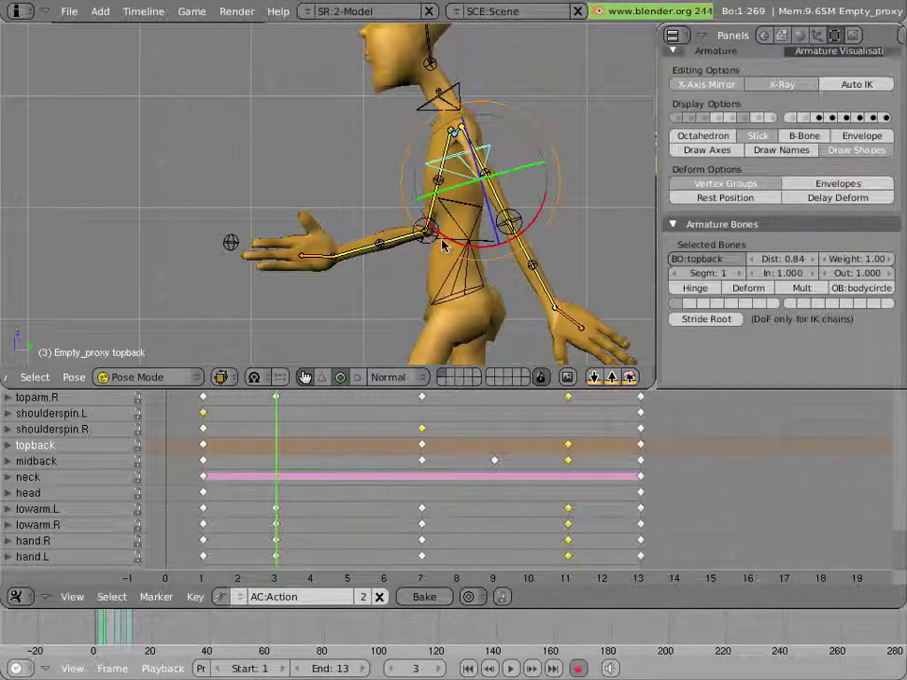
pyautogui.rightClick(414, 210)
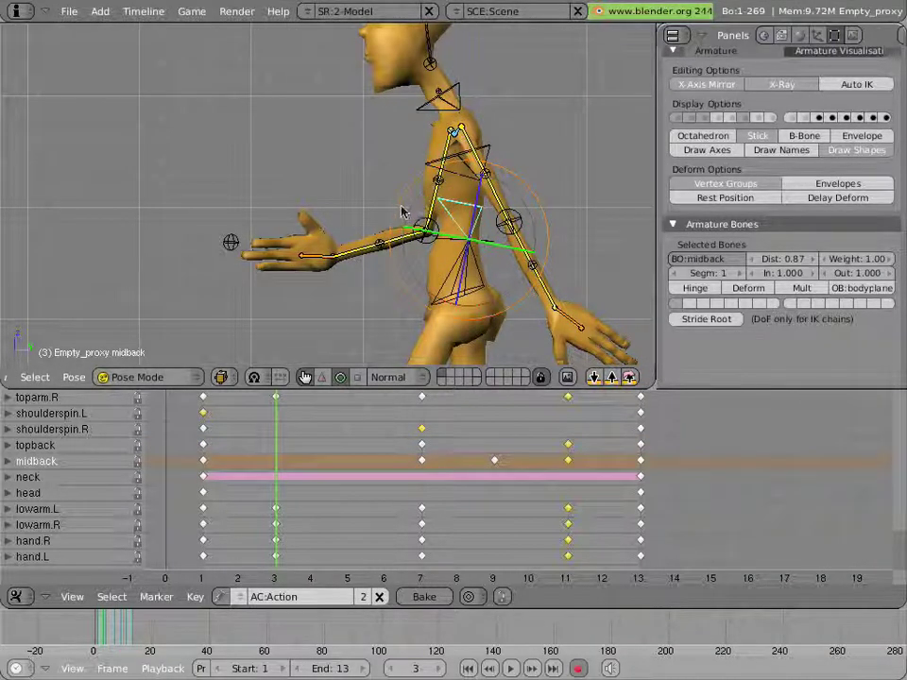
pyautogui.press('r')
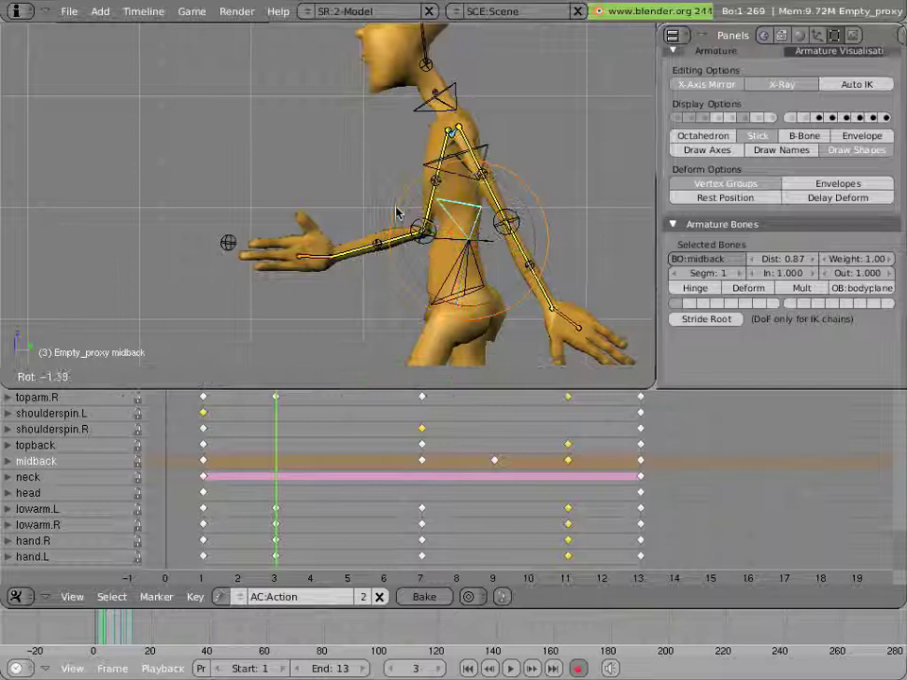
pyautogui.click(399, 210)
pyautogui.rightClick(413, 177)
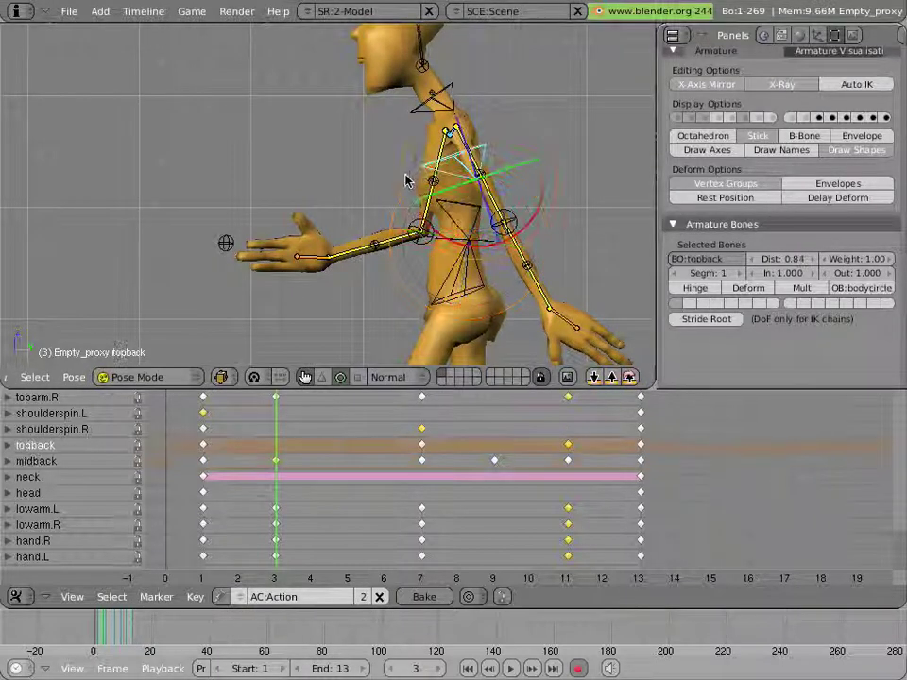
pyautogui.press('r')
pyautogui.click(398, 203)
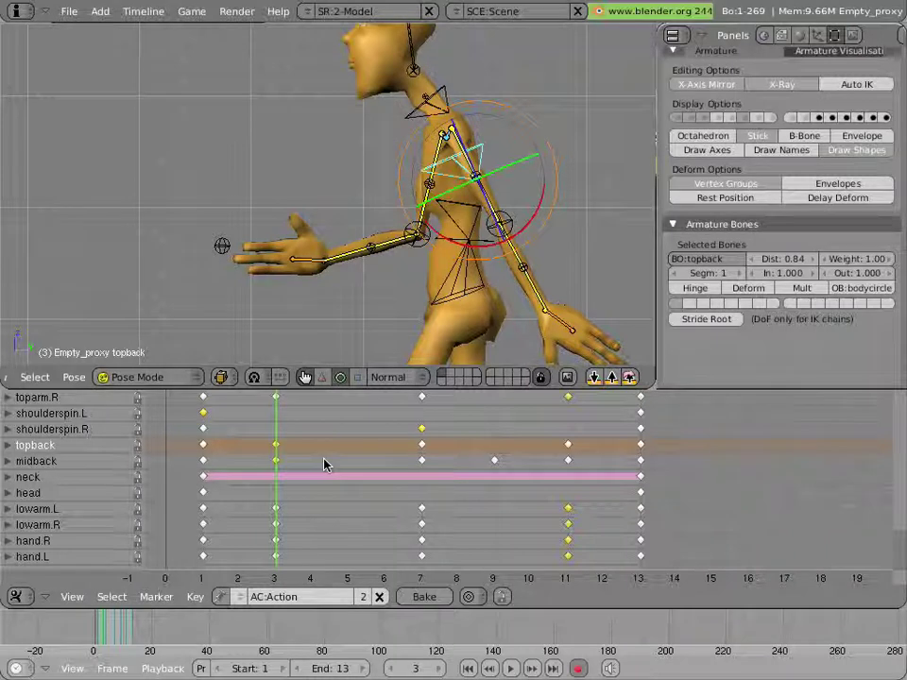
# Step: Shift the topback and midback keyframes from frame 3 to frame 4
pyautogui.moveTo(323, 464); pyautogui.dragTo(329, 535, button='middle')
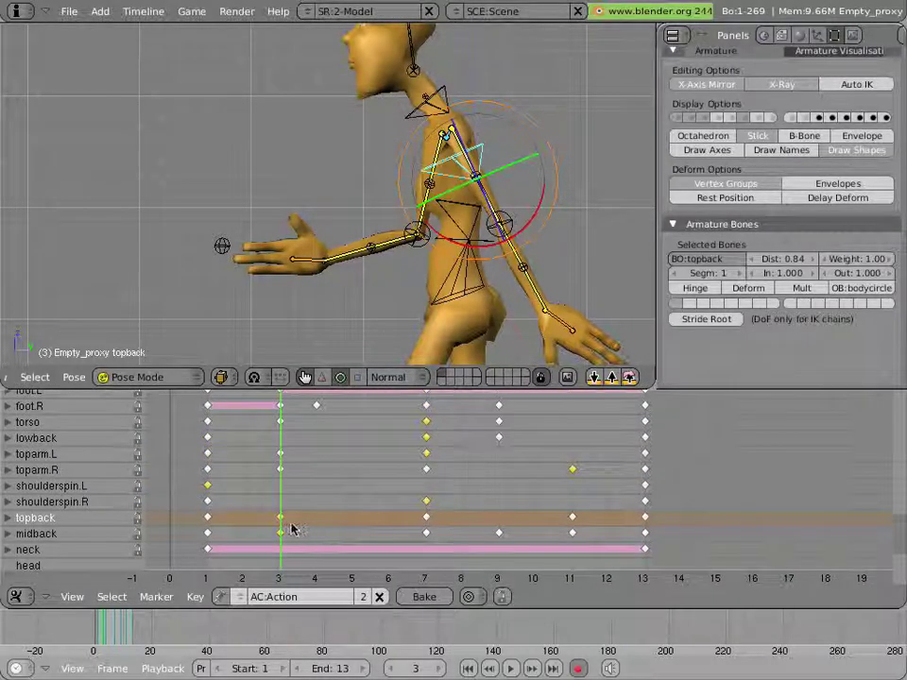
pyautogui.rightClick(283, 519)
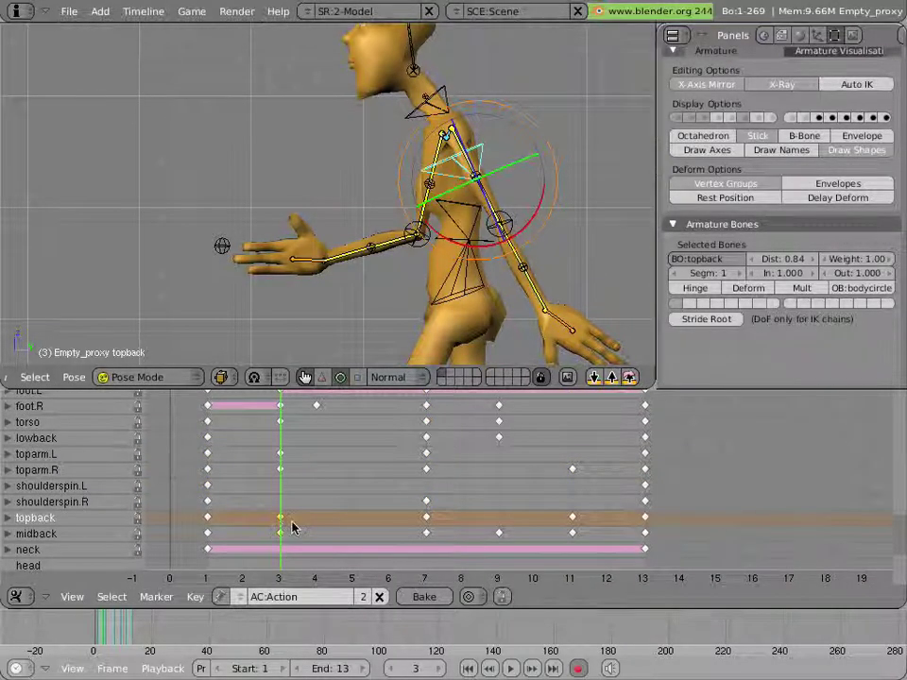
pyautogui.press('g')
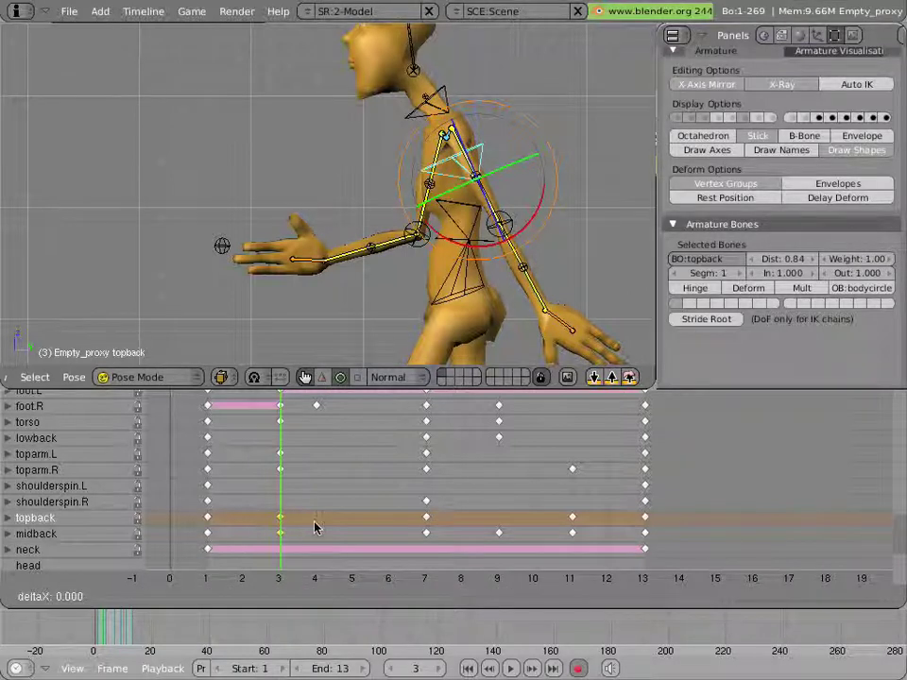
pyautogui.click(319, 530)
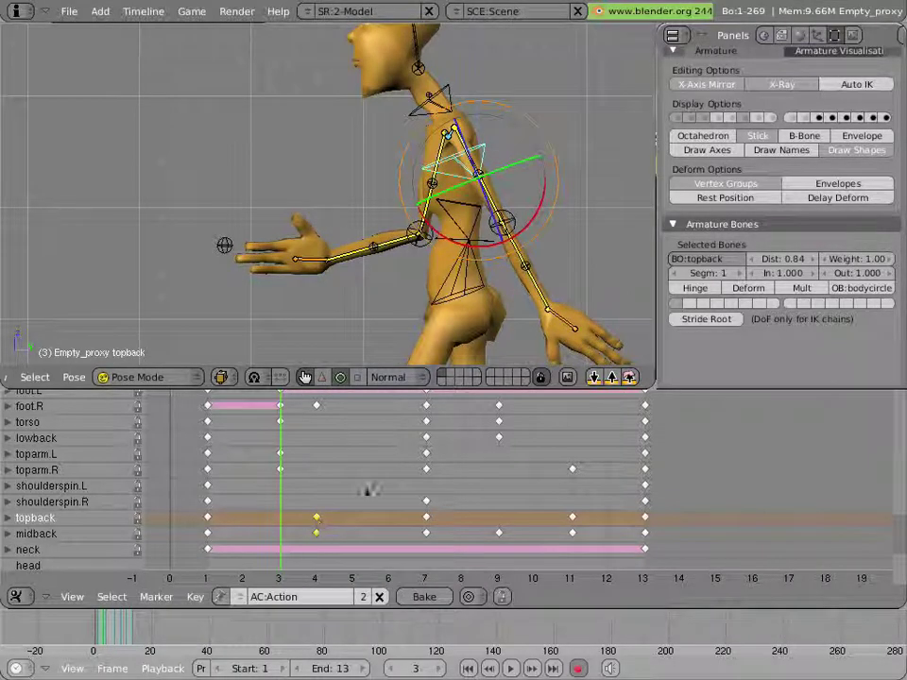
# Step: At frame 4, lower the midback bone by about 0.06
pyautogui.click(325, 522)
pyautogui.rightClick(439, 216)
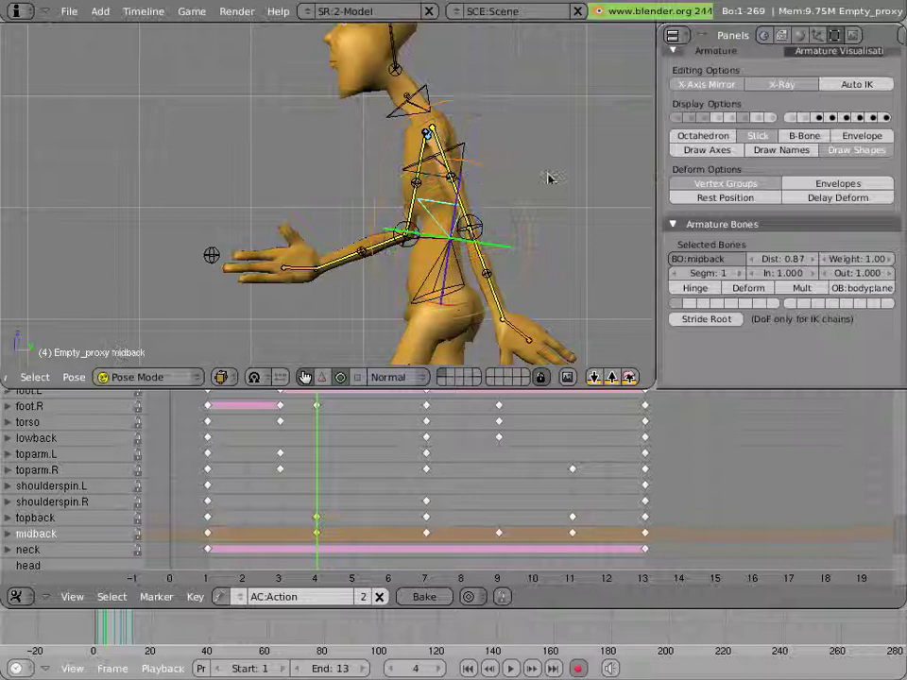
pyautogui.press('g')
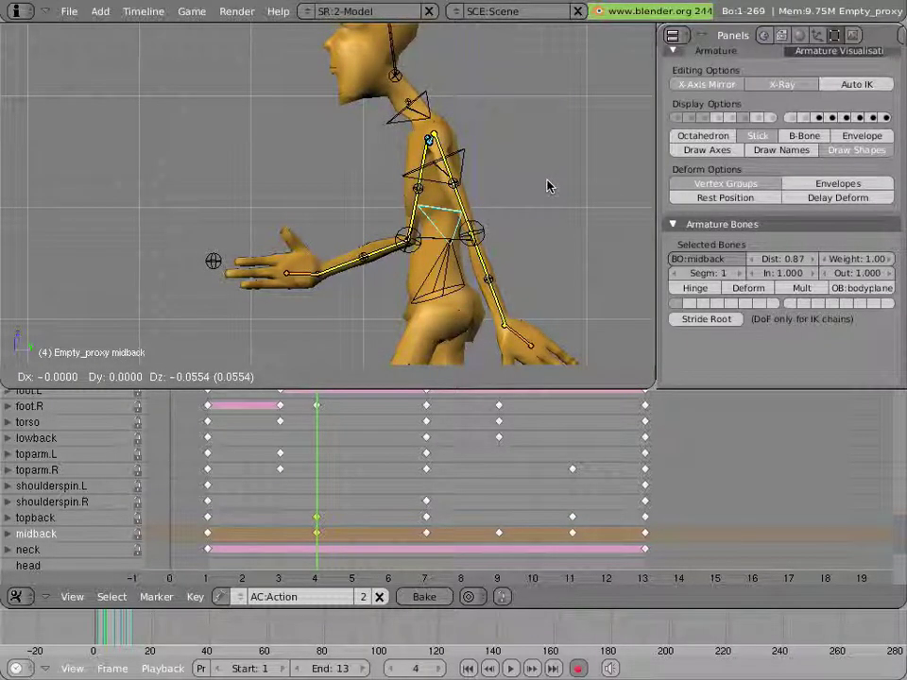
pyautogui.click(547, 186)
pyautogui.press('g')
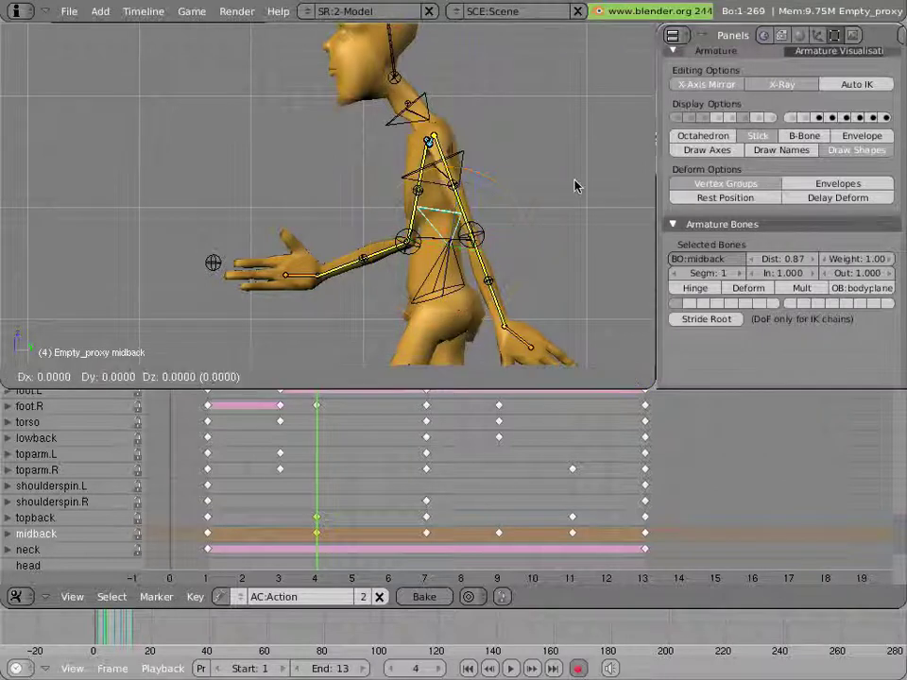
pyautogui.click(572, 186)
# Step: At frame 3, move the midback bone slightly up and back, and rotate it about 2 degrees backward
pyautogui.click(297, 458)
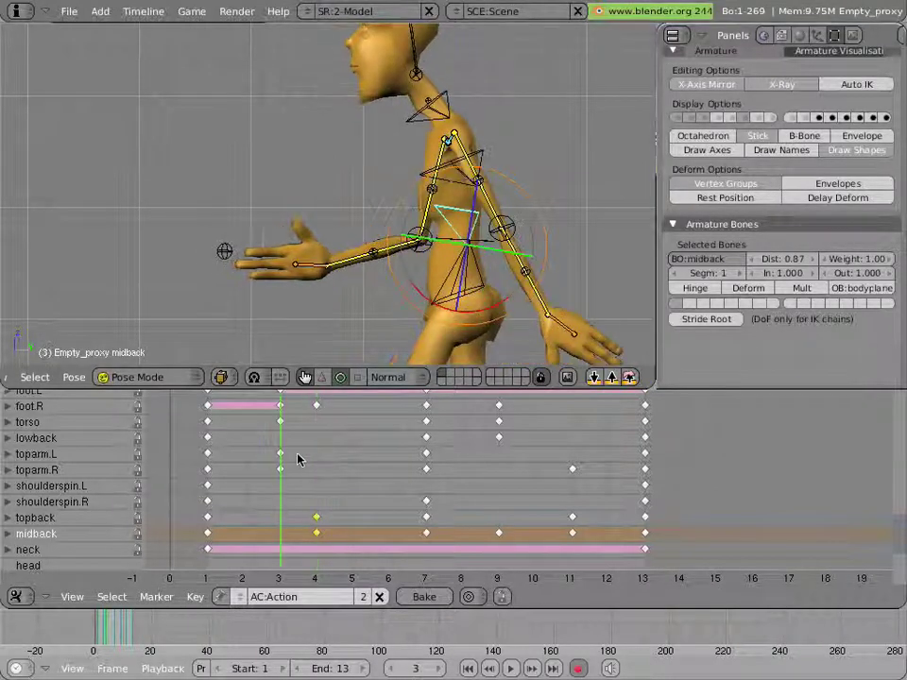
pyautogui.press('g')
pyautogui.click(451, 295)
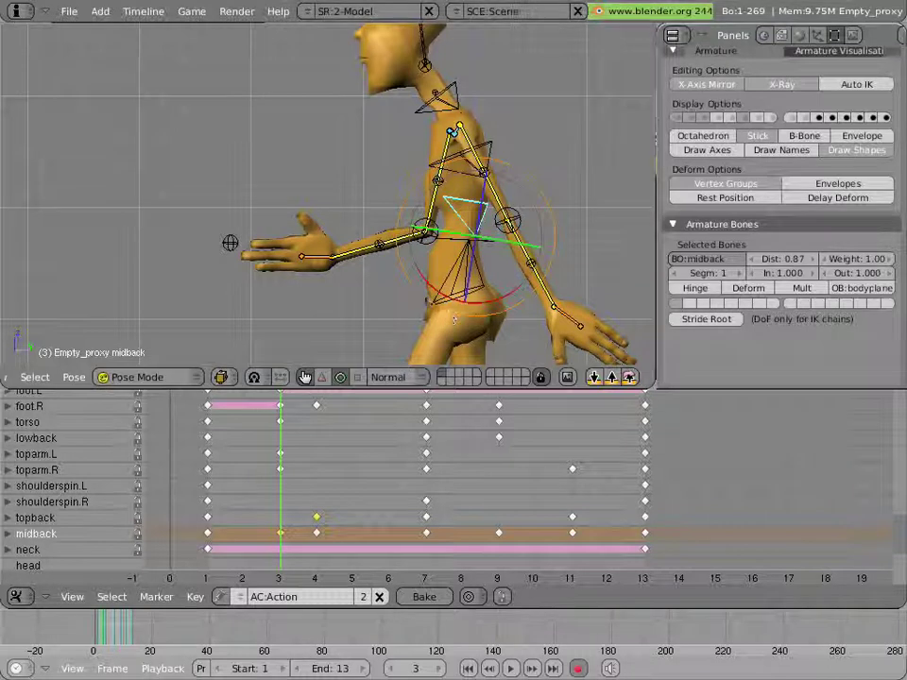
pyautogui.press('r')
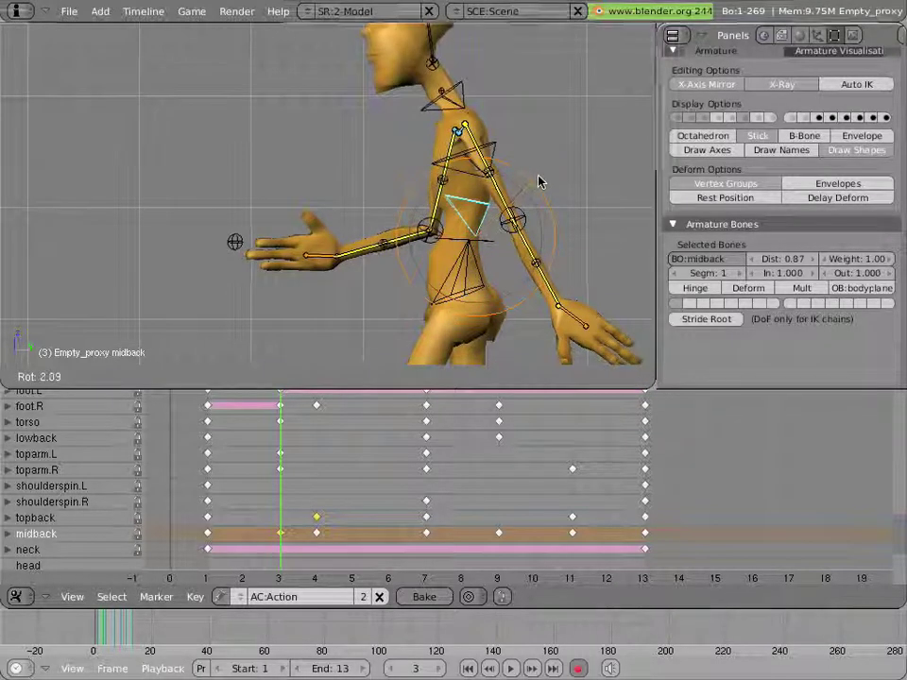
pyautogui.click(539, 183)
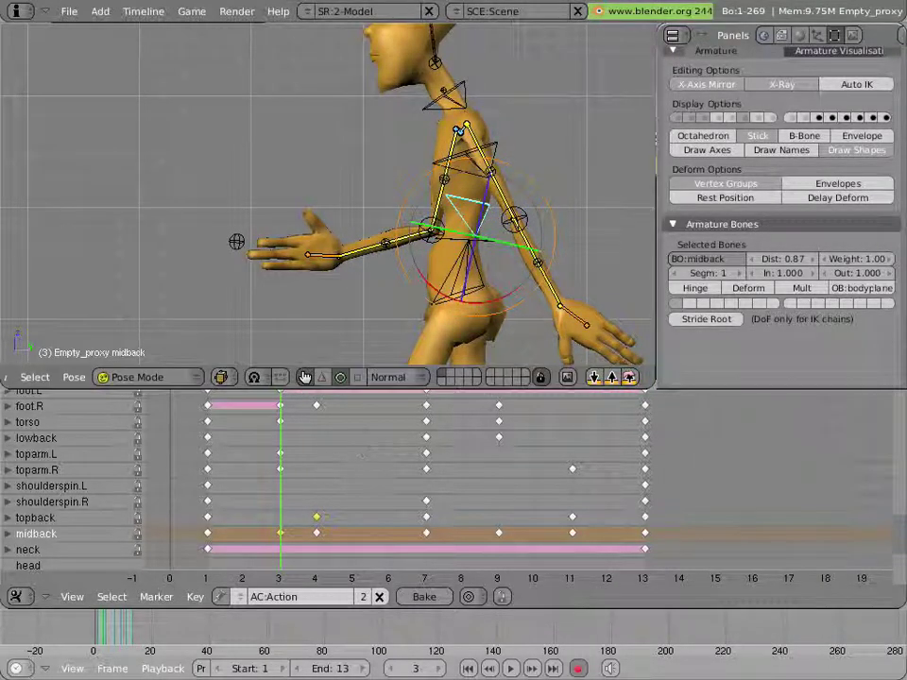
# Step: Play the walk cycle from frame 1 to check the back motion, and view the character from the front
pyautogui.click(224, 468)
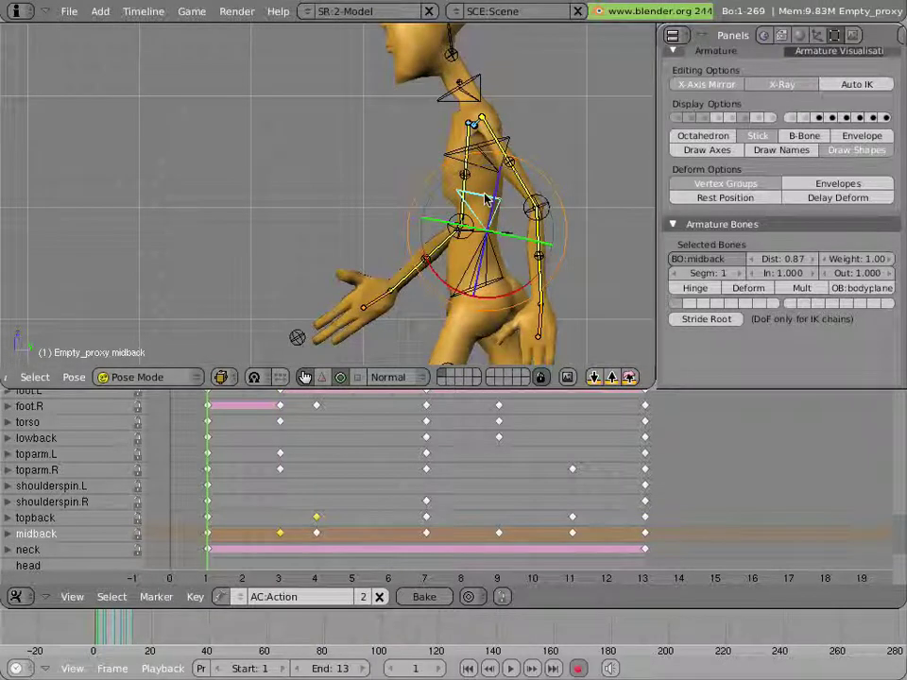
pyautogui.hotkey('alt', 'a')
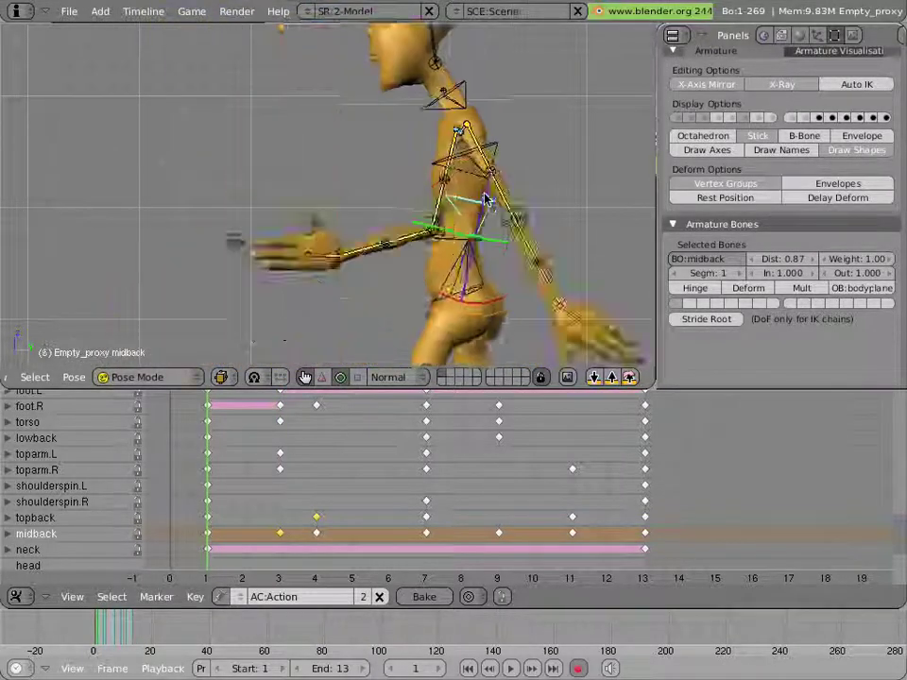
pyautogui.scroll(-5, 485, 199)
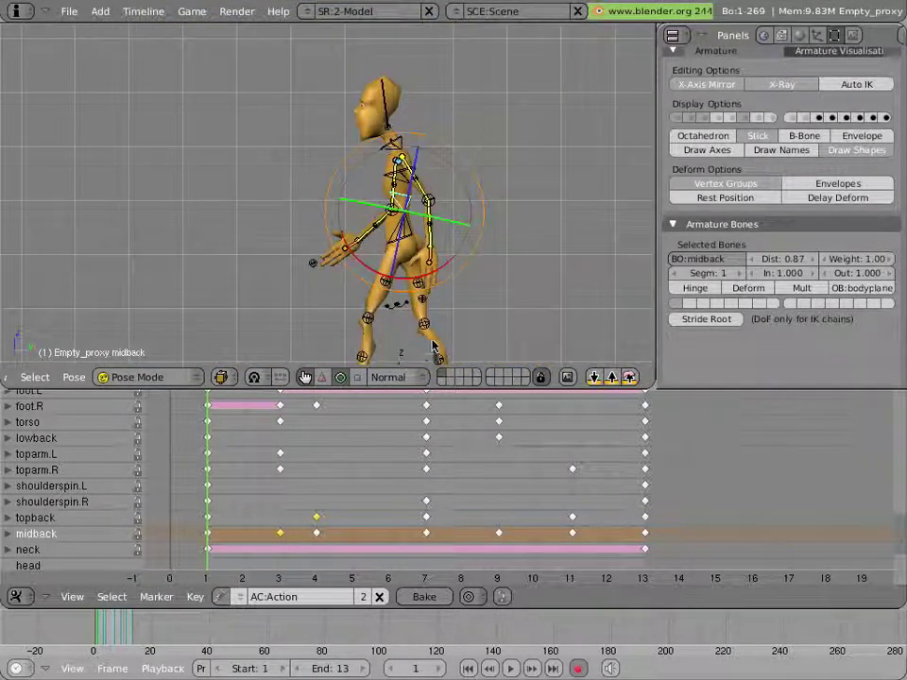
pyautogui.moveTo(311, 205); pyautogui.dragTo(492, 251, button='middle')
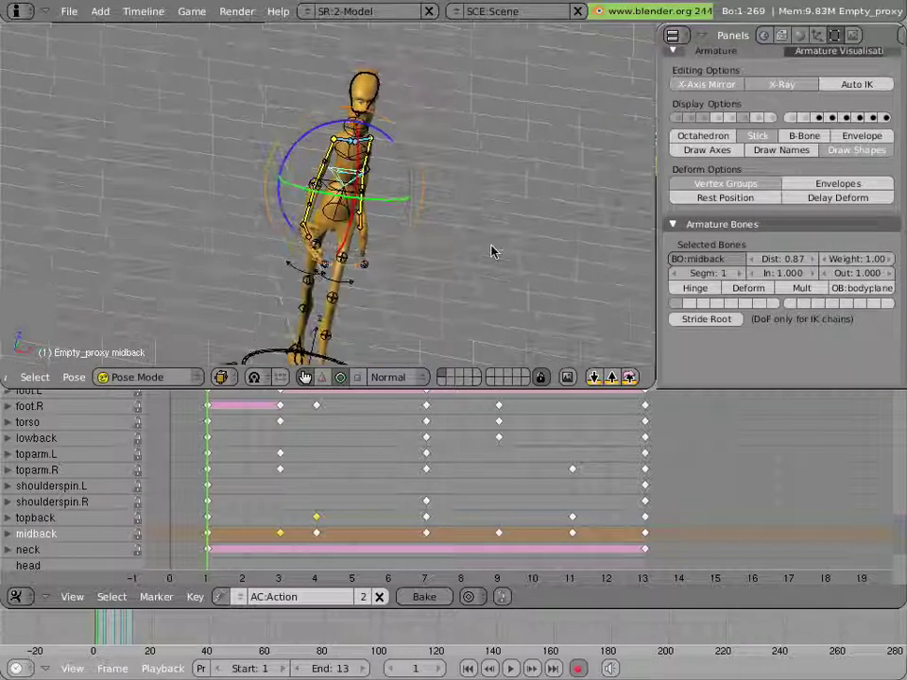